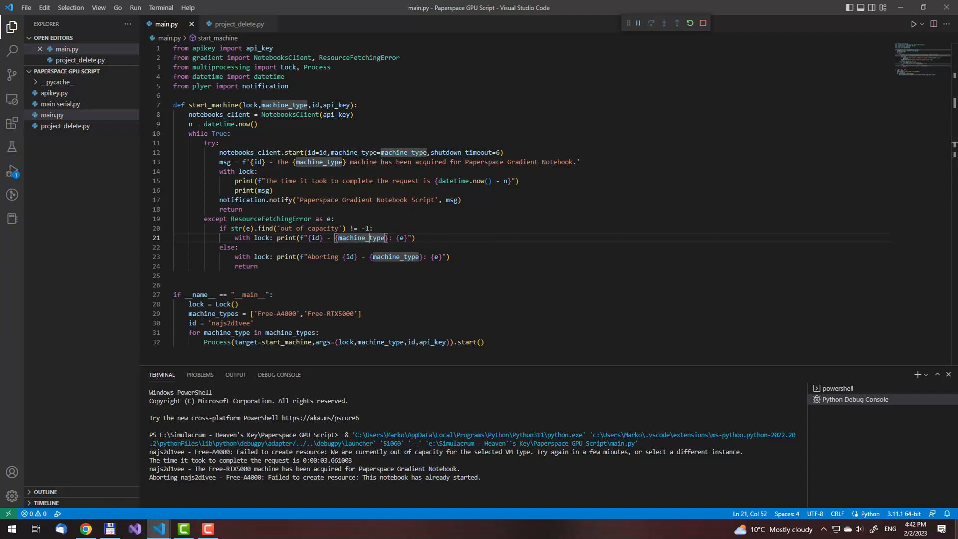
Switch to Chrome, open the running Gradient notebook in the Paperspace console and launch it in JupyterLab
{"action": "left_click", "coordinate": [86, 529]}
{"action": "left_click", "coordinate": [680, 87]}
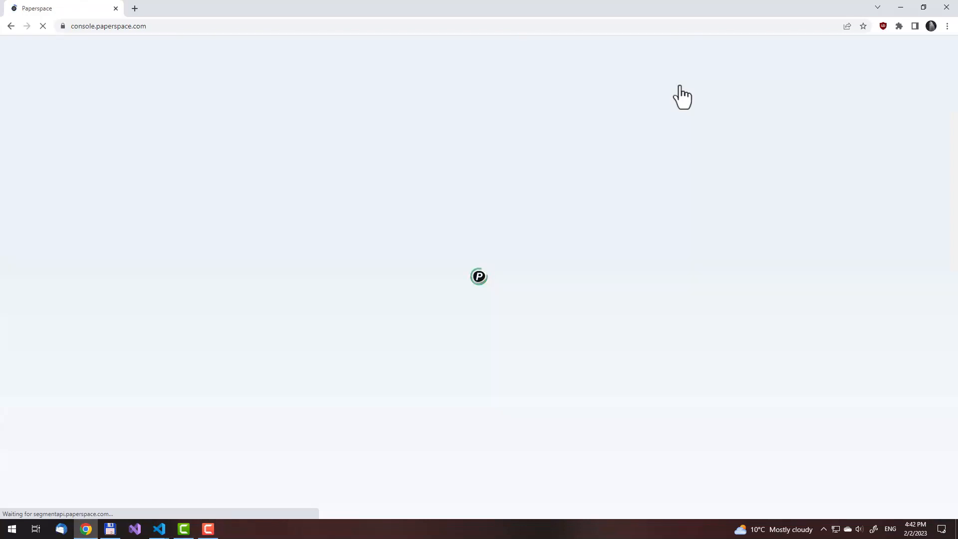
{"action": "left_click", "coordinate": [273, 195]}
{"action": "left_click", "coordinate": [314, 244]}
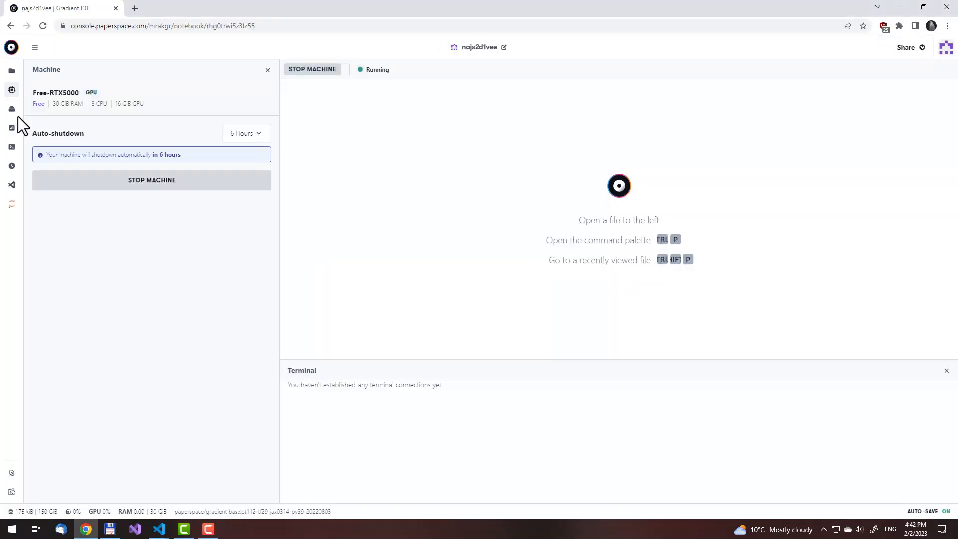
{"action": "left_click", "coordinate": [12, 203]}
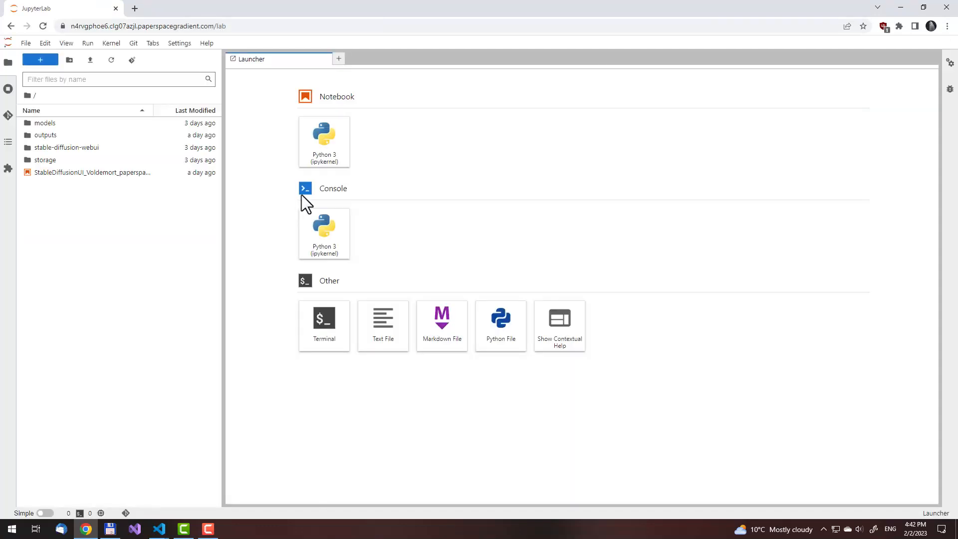
Open StableDiffusionUI_Voldemort_paperspace.ipynb and close the Launcher
{"action": "double_click", "coordinate": [152, 174]}
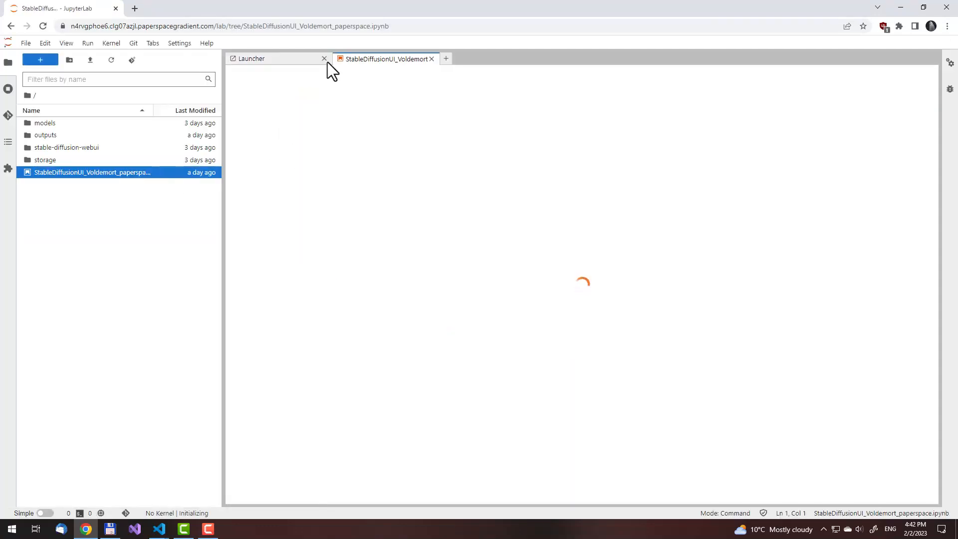
{"action": "left_click", "coordinate": [324, 59]}
Set activate_medvram to False in the notebook's first settings cell
{"action": "scroll", "coordinate": [414, 237], "scroll_direction": "down", "scroll_amount": 5}
{"action": "left_click", "coordinate": [446, 250]}
{"action": "key", "text": "Escape"}
{"action": "scroll", "coordinate": [446, 250], "scroll_direction": "down", "scroll_amount": 3}
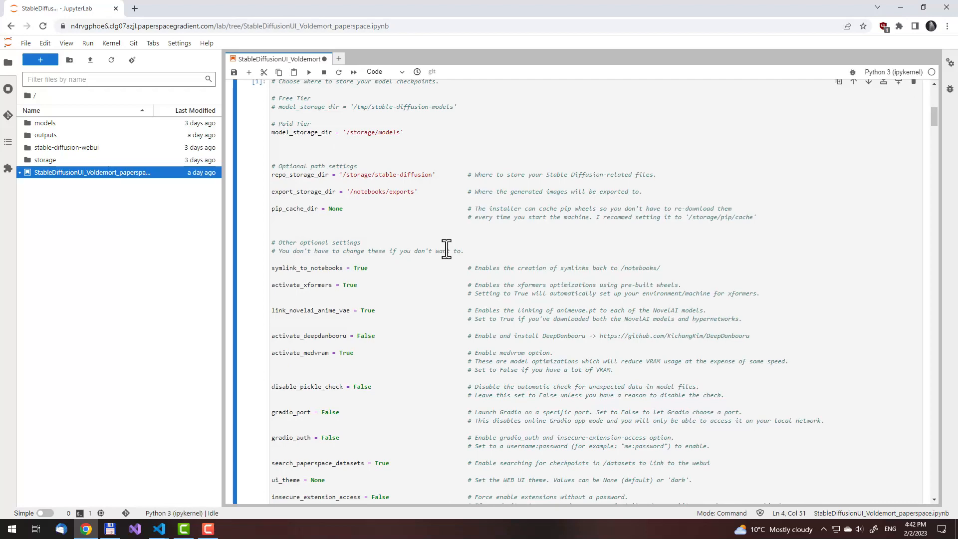
{"action": "scroll", "coordinate": [446, 250], "scroll_direction": "down", "scroll_amount": 3}
{"action": "scroll", "coordinate": [446, 249], "scroll_direction": "down", "scroll_amount": 3}
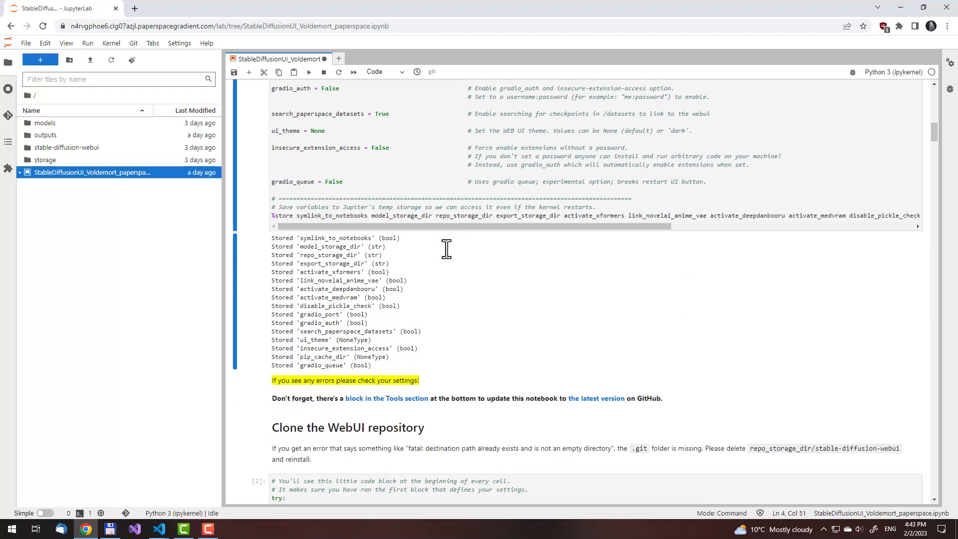
{"action": "scroll", "coordinate": [445, 247], "scroll_direction": "up", "scroll_amount": 6}
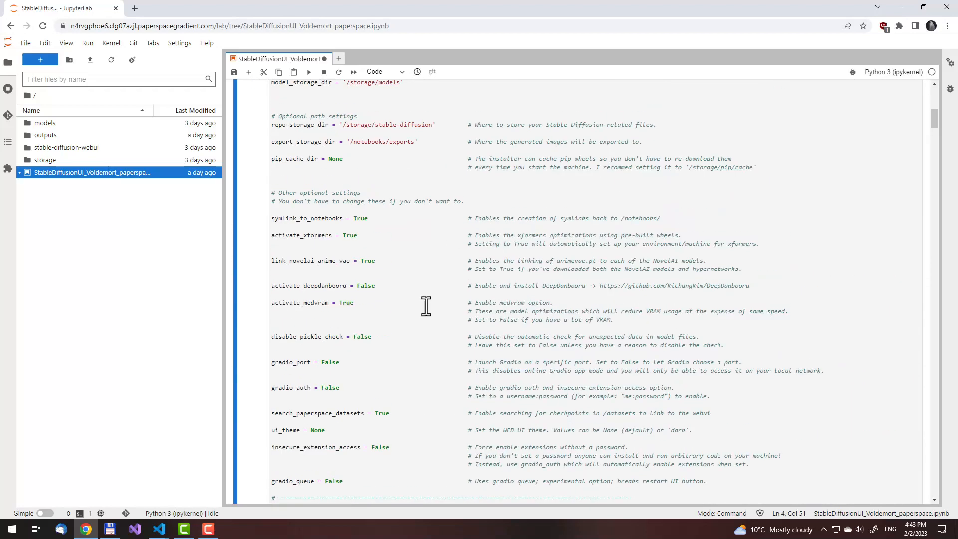
{"action": "double_click", "coordinate": [349, 303]}
{"action": "type", "text": "False"}
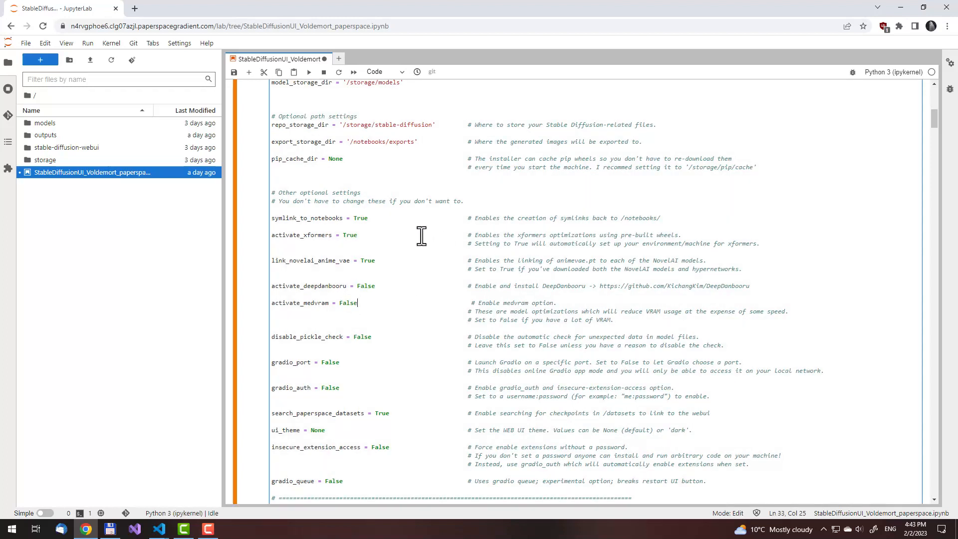
Set pip_cache_dir to the path '/storage/pip/cache' recommended in its comment in the settings cell
{"action": "scroll", "coordinate": [421, 235], "scroll_direction": "up", "scroll_amount": 2}
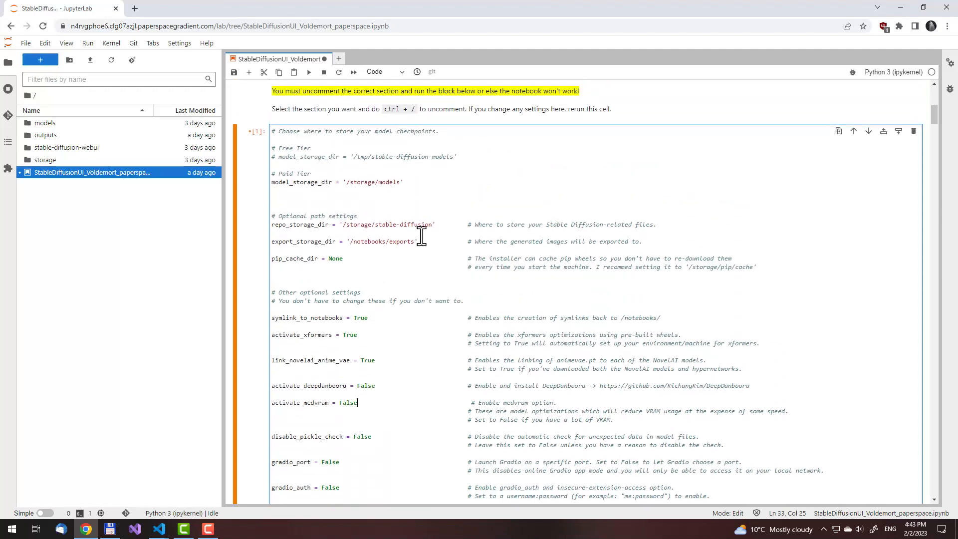
{"action": "left_click_drag", "start_coordinate": [686, 267], "coordinate": [757, 266]}
{"action": "key", "text": "ctrl+c"}
{"action": "double_click", "coordinate": [336, 259]}
{"action": "key", "text": "ctrl+v"}
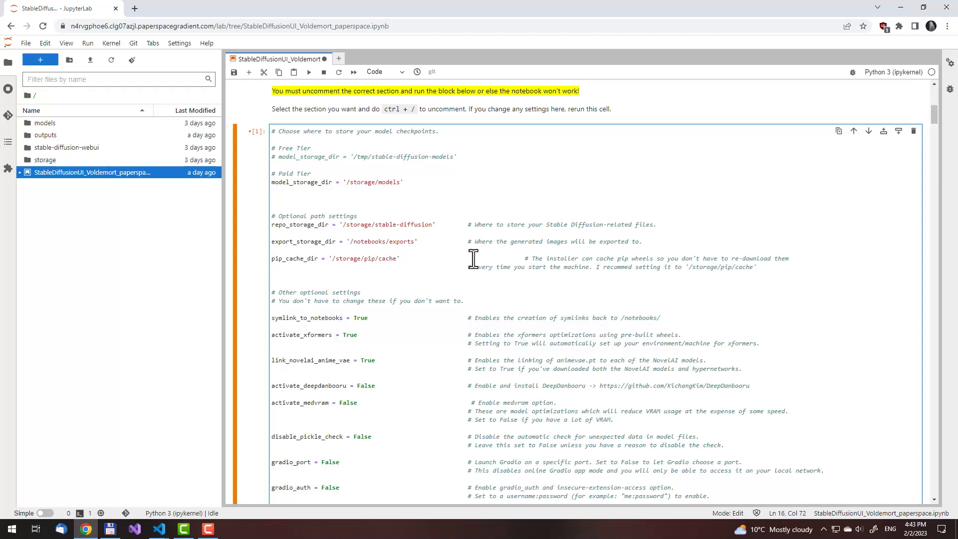
Save the notebook and run the settings cell to store the changed variables
{"action": "scroll", "coordinate": [573, 248], "scroll_direction": "down", "scroll_amount": 4}
{"action": "left_click", "coordinate": [487, 263]}
{"action": "key", "text": "ctrl+s"}
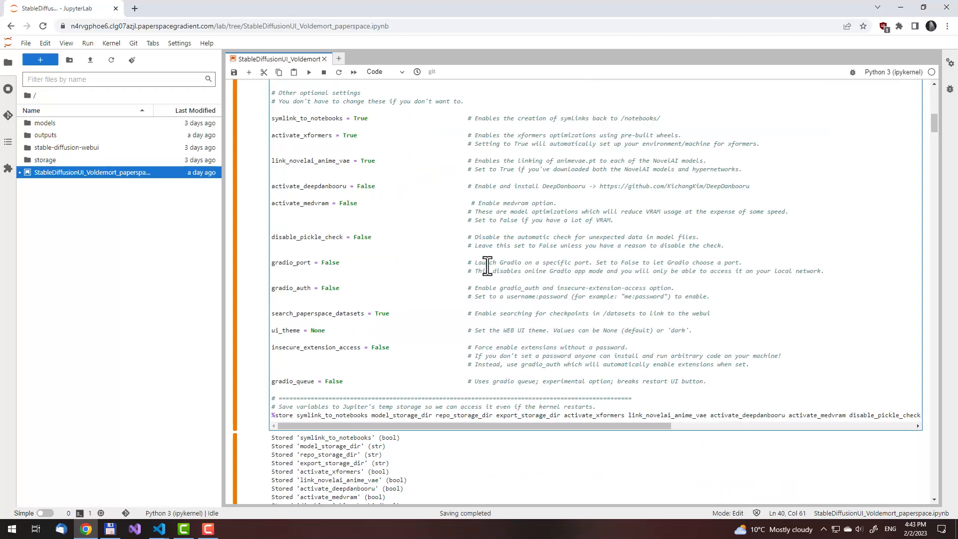
{"action": "key", "text": "ctrl+Return"}
Run the cell that clones the WebUI repository and the following cell that installs pip packages and xformers
{"action": "scroll", "coordinate": [484, 277], "scroll_direction": "down", "scroll_amount": 9}
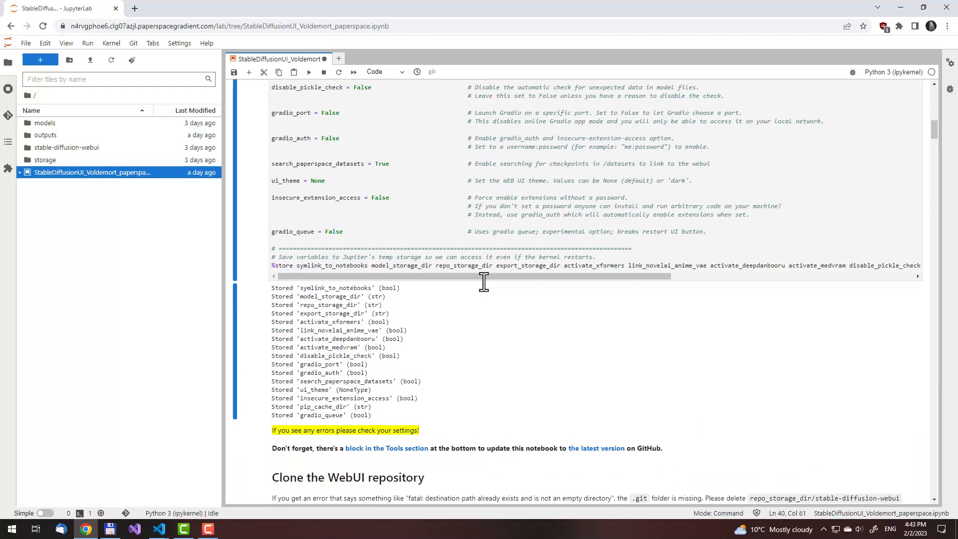
{"action": "left_click", "coordinate": [483, 282]}
{"action": "key", "text": "ctrl+Return"}
{"action": "scroll", "coordinate": [492, 284], "scroll_direction": "down", "scroll_amount": 10}
{"action": "left_click", "coordinate": [489, 281]}
{"action": "key", "text": "ctrl+Return"}
Collapse the "Download the Model" section and delete it together with its hidden cells
{"action": "scroll", "coordinate": [488, 277], "scroll_direction": "down", "scroll_amount": 20}
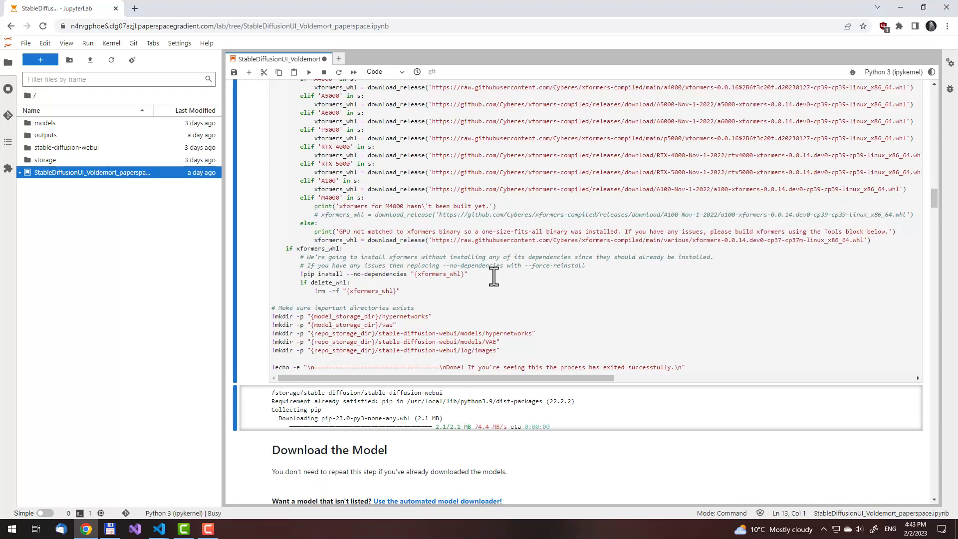
{"action": "left_click", "coordinate": [585, 289]}
{"action": "scroll", "coordinate": [585, 289], "scroll_direction": "down", "scroll_amount": 3}
{"action": "left_click", "coordinate": [261, 122]}
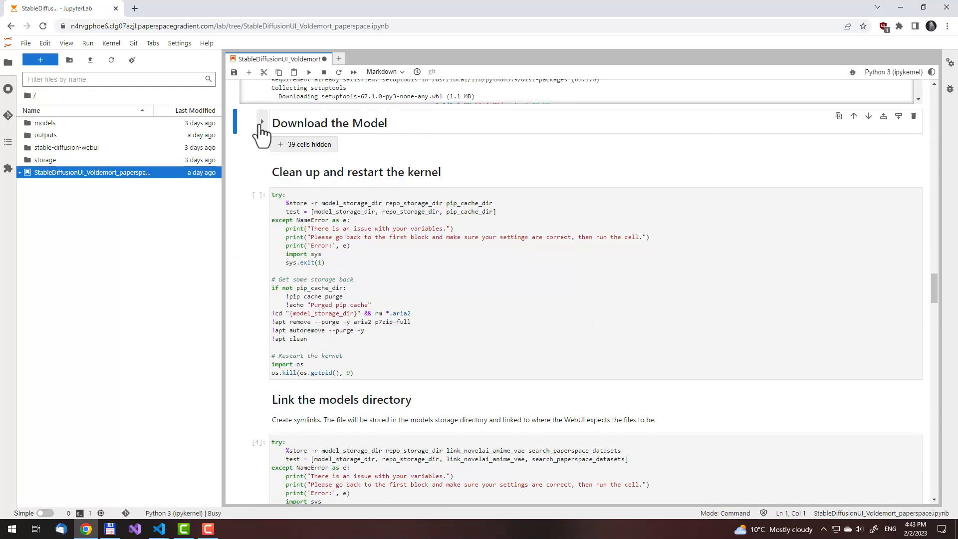
{"action": "left_click", "coordinate": [914, 117]}
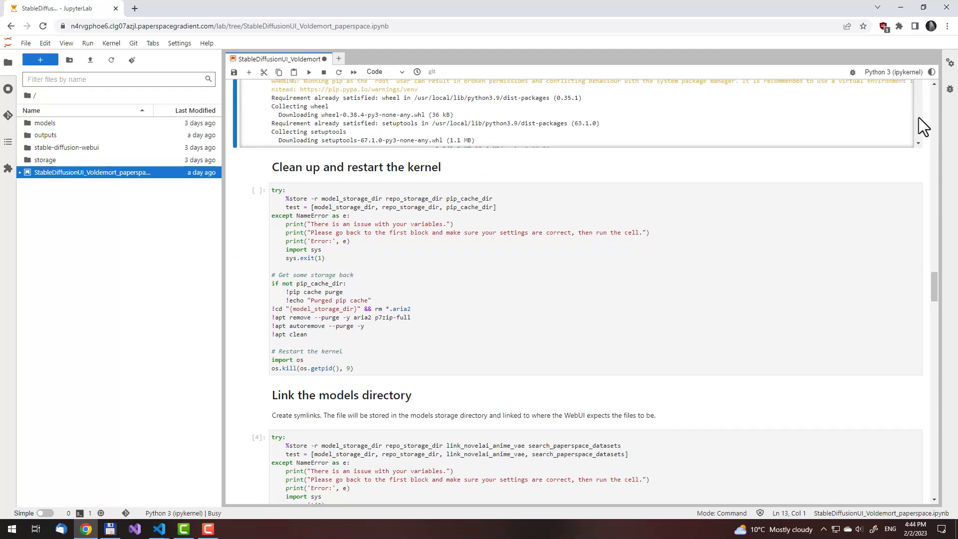
Delete the "Clean up and restart the kernel" section together with its code cell
{"action": "left_click", "coordinate": [263, 167]}
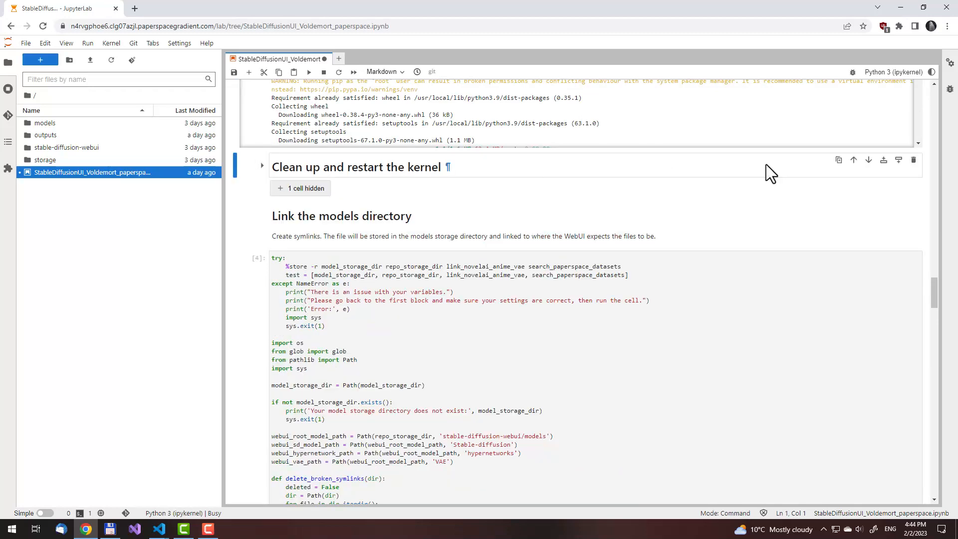
{"action": "left_click", "coordinate": [262, 165]}
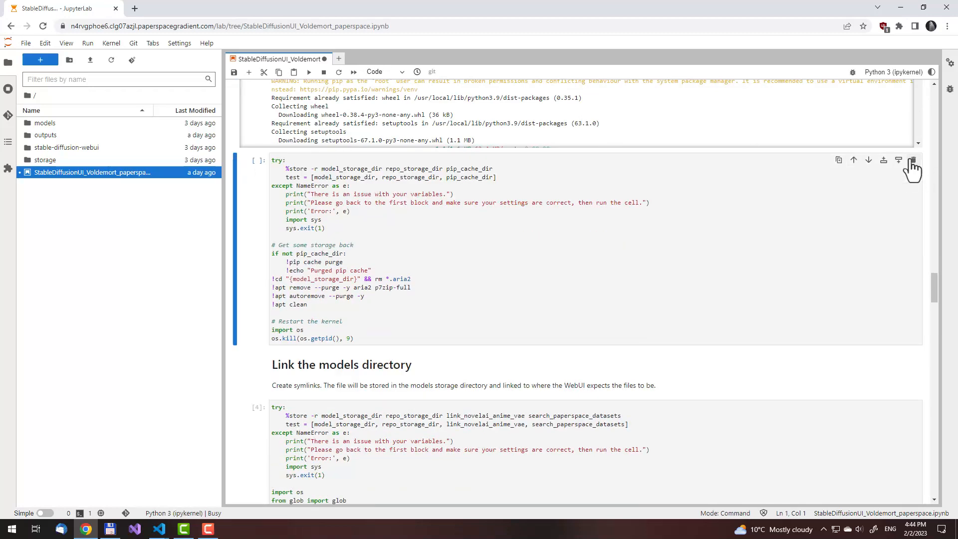
{"action": "key", "text": "Down"}
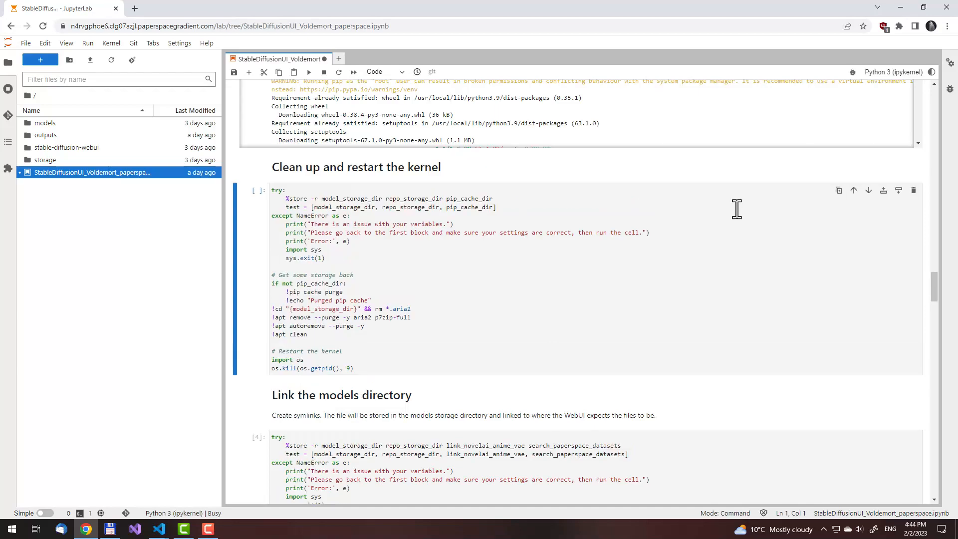
{"action": "left_click", "coordinate": [262, 166]}
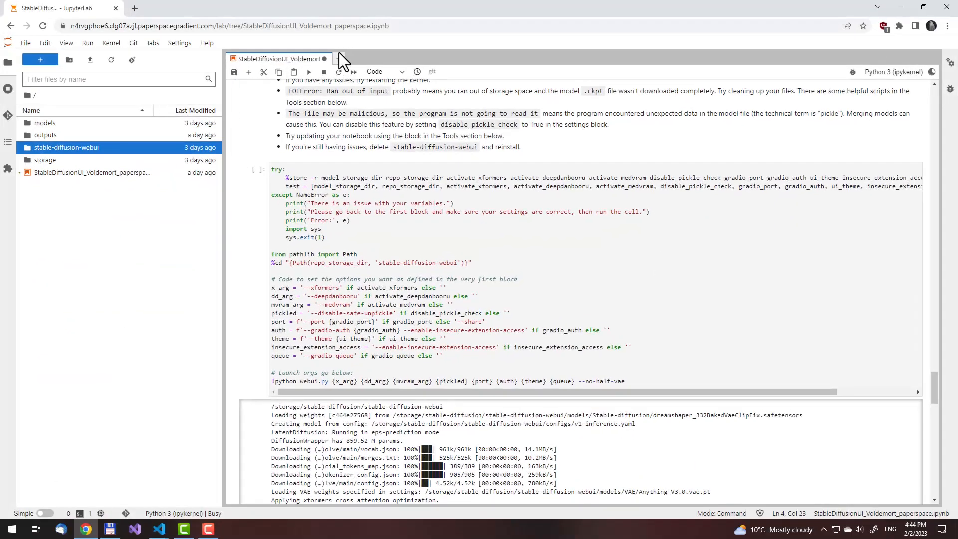
Open a new JupyterLab terminal in the notebooks directory
{"action": "left_click", "coordinate": [340, 57]}
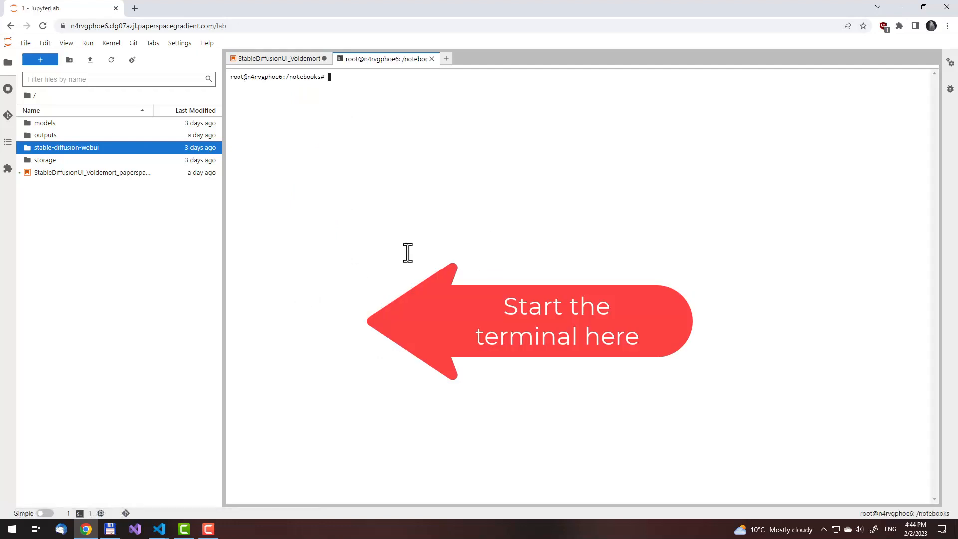
{"action": "type", "text": "nano s"}
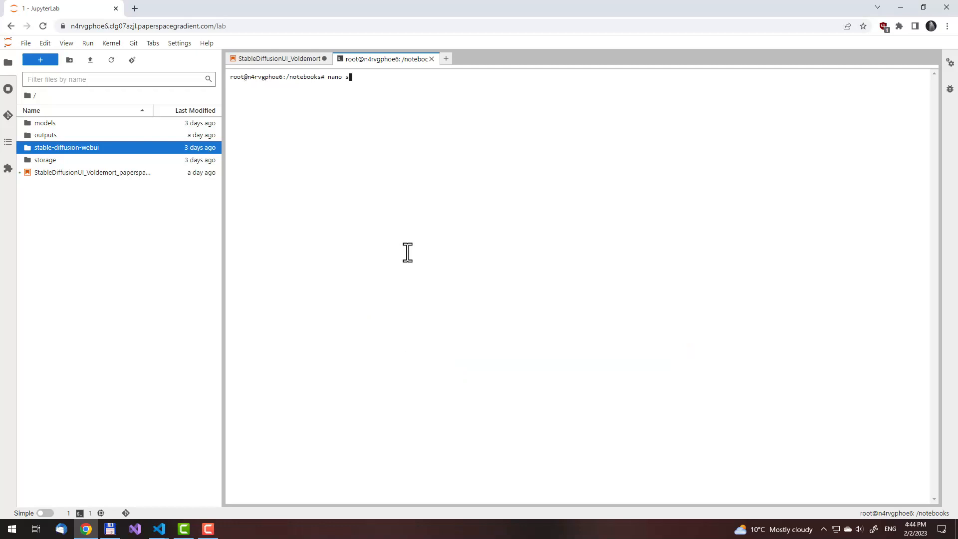
{"action": "type", "text": "ta"}
{"action": "key", "text": "Tab"}
{"action": "type", "text": "/"}
{"action": "key", "text": "BackSpace"}
{"action": "key", "text": "BackSpace"}
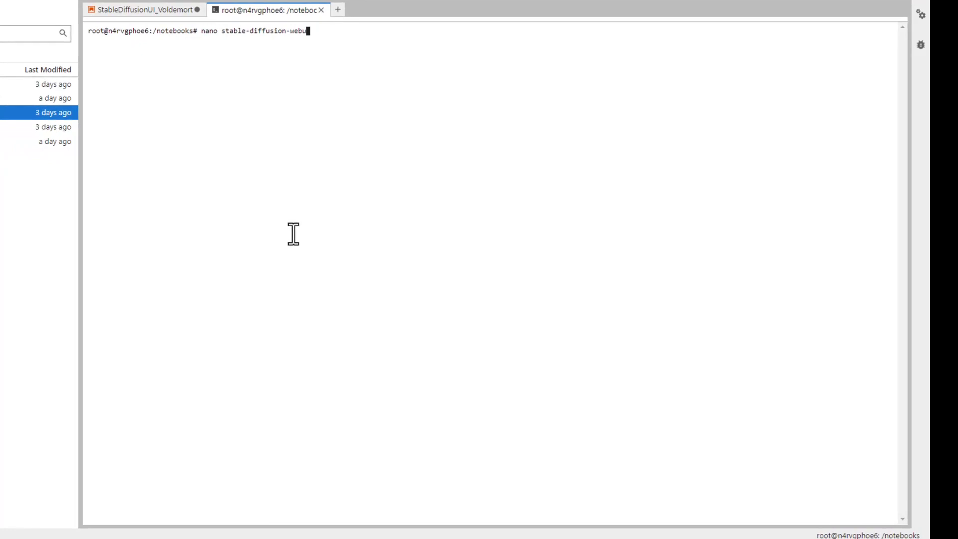
{"action": "key", "text": "ctrl+u"}
Change the terminal's directory to stable-diffusion-webui and list its contents with dir
{"action": "type", "text": "cd st"}
{"action": "key", "text": "Tab"}
{"action": "key", "text": "Return"}
{"action": "type", "text": "dir"}
{"action": "key", "text": "Return"}
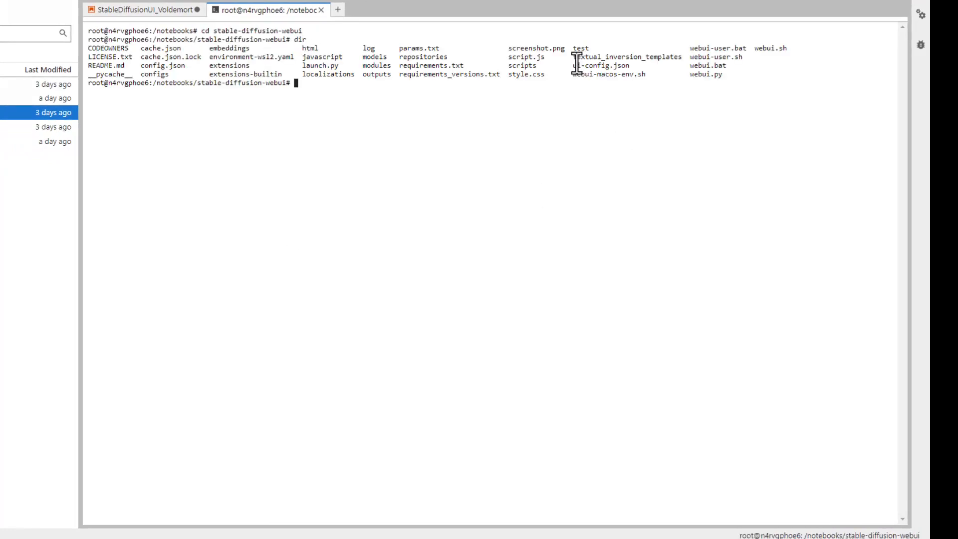
Copy the file name ui-config.json from the directory listing and open that file in nano
{"action": "left_click_drag", "start_coordinate": [573, 65], "coordinate": [632, 65]}
{"action": "key", "text": "ctrl+c"}
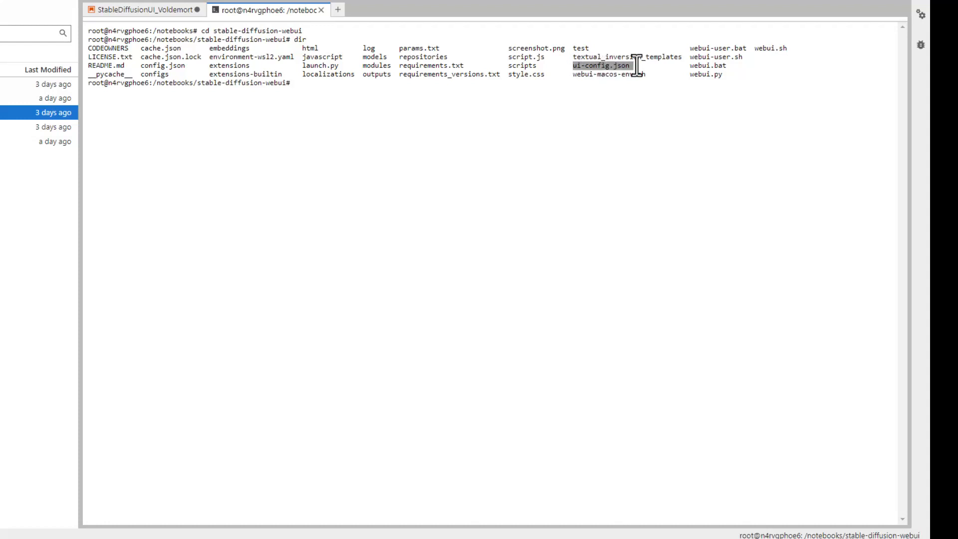
{"action": "left_click", "coordinate": [573, 100]}
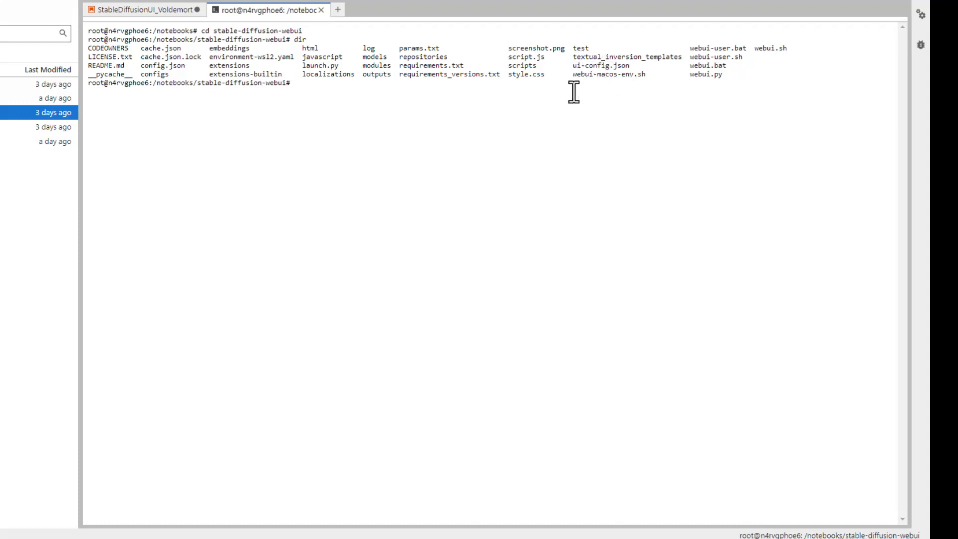
{"action": "type", "text": "nano ui"}
{"action": "key", "text": "ctrl+v"}
{"action": "key", "text": "Return"}
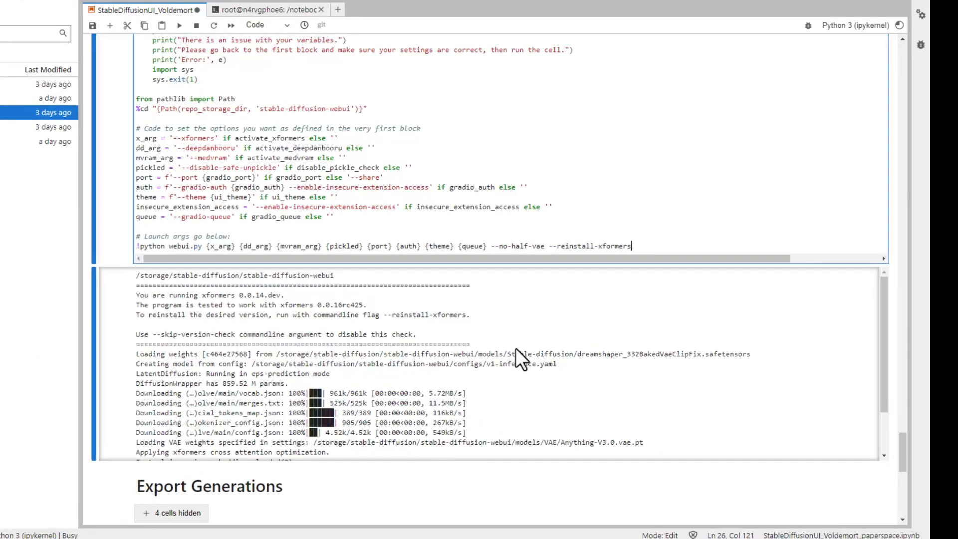
Check the launch cell's output in the notebook and open the WebUI's public gradio.live URL
{"action": "scroll", "coordinate": [516, 348], "scroll_direction": "down", "scroll_amount": 2}
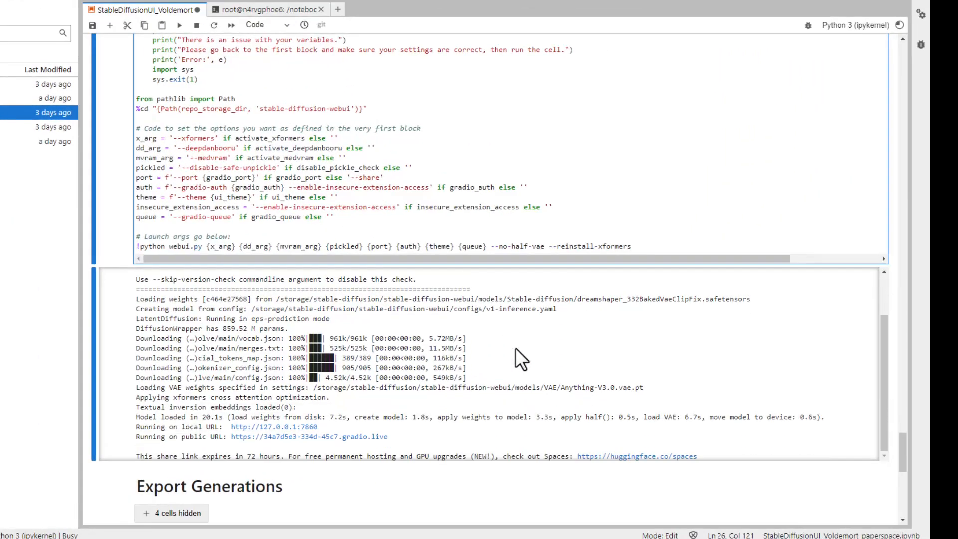
{"action": "scroll", "coordinate": [516, 348], "scroll_direction": "up", "scroll_amount": 1}
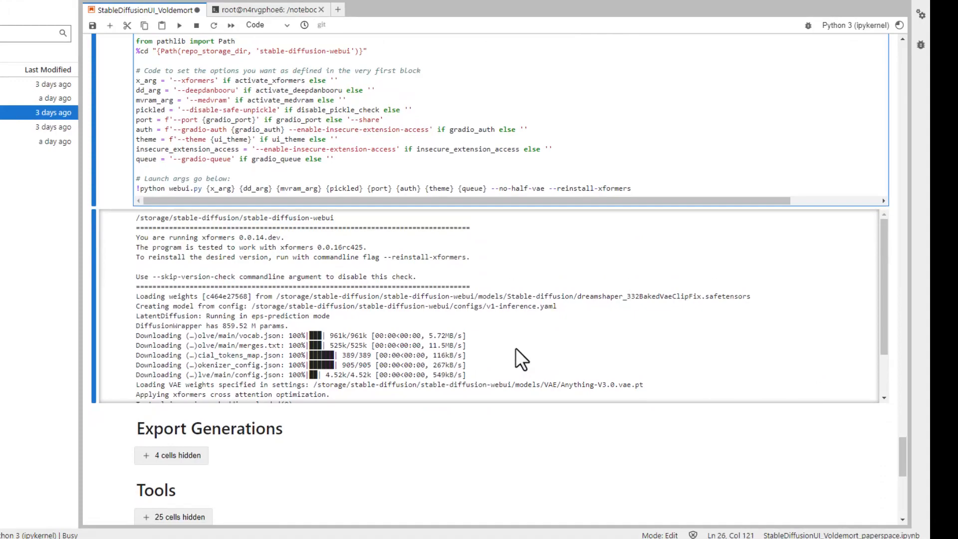
{"action": "scroll", "coordinate": [516, 348], "scroll_direction": "down", "scroll_amount": 3}
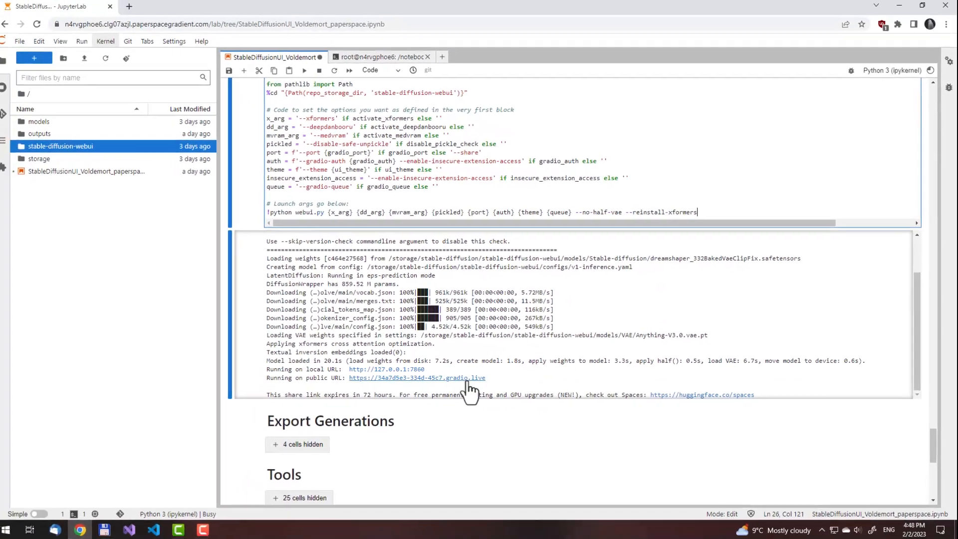
{"action": "left_click", "coordinate": [469, 390]}
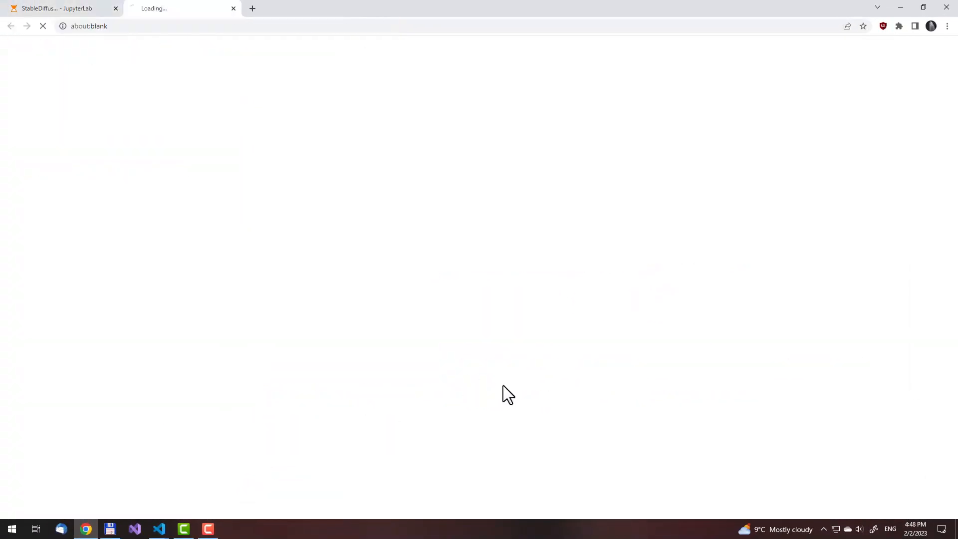
Generate images from the prompt "ghosts" with the batch size set to 8
{"action": "left_click", "coordinate": [366, 113]}
{"action": "type", "text": "ghosts"}
{"action": "left_click_drag", "start_coordinate": [368, 301], "coordinate": [460, 301]}
{"action": "left_click", "coordinate": [863, 120]}
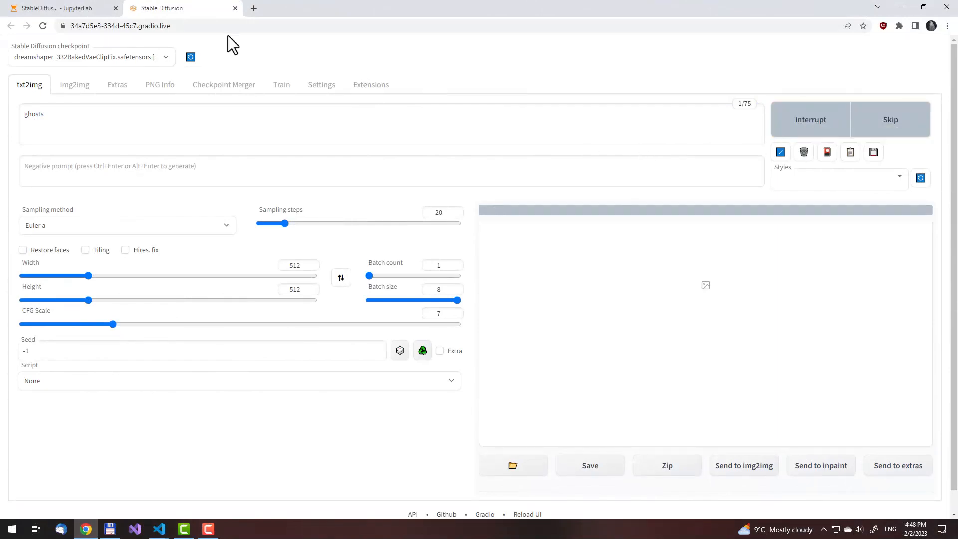
Return to the notebook and remove the --reinstall-xformers argument from the webui.py launch line
{"action": "left_click", "coordinate": [77, 8]}
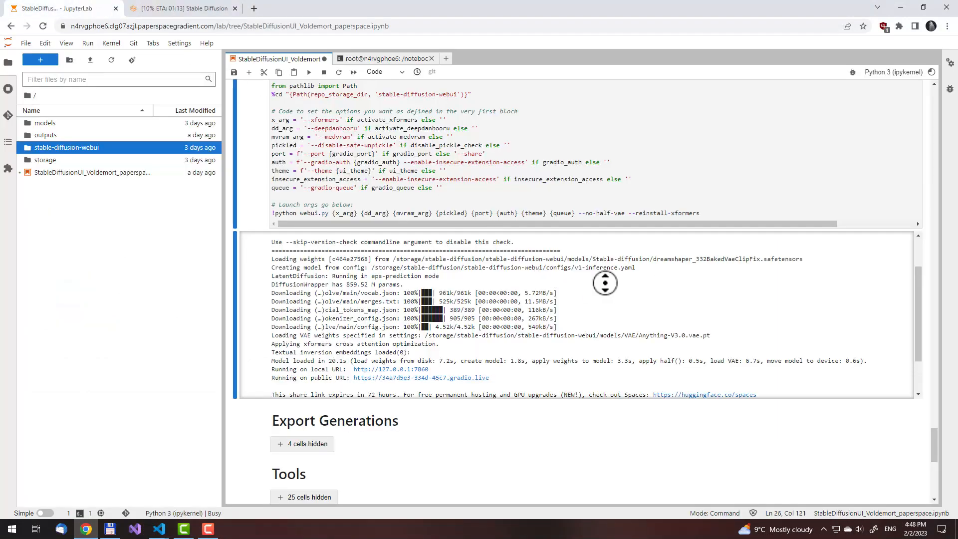
{"action": "scroll", "coordinate": [605, 282], "scroll_direction": "down", "scroll_amount": 3}
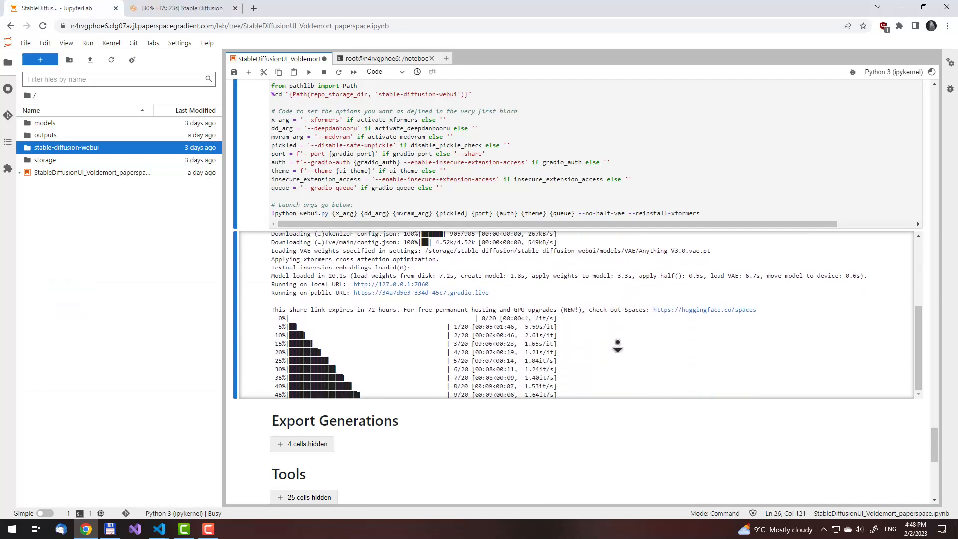
{"action": "left_click_drag", "start_coordinate": [724, 212], "coordinate": [625, 214]}
{"action": "key", "text": "BackSpace"}
Follow the generation progress in the launch cell's output and review the generated ghost images in the Stable Diffusion page
{"action": "middle_click", "coordinate": [599, 331]}
{"action": "scroll", "coordinate": [603, 358], "scroll_direction": "down", "scroll_amount": 2}
{"action": "scroll", "coordinate": [602, 358], "scroll_direction": "down", "scroll_amount": 1}
{"action": "middle_click", "coordinate": [602, 359]}
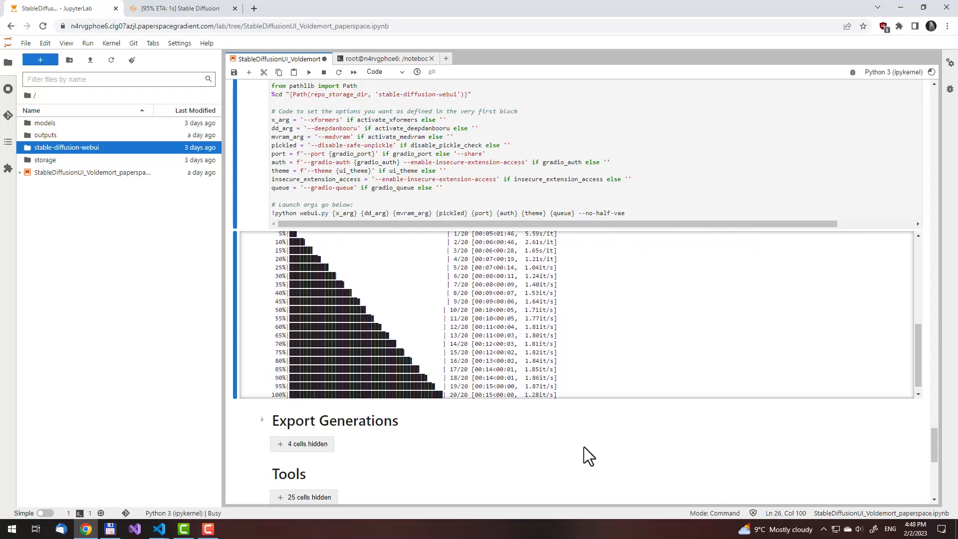
{"action": "scroll", "coordinate": [604, 359], "scroll_direction": "up", "scroll_amount": 1}
{"action": "middle_click", "coordinate": [599, 346]}
{"action": "middle_click", "coordinate": [601, 369]}
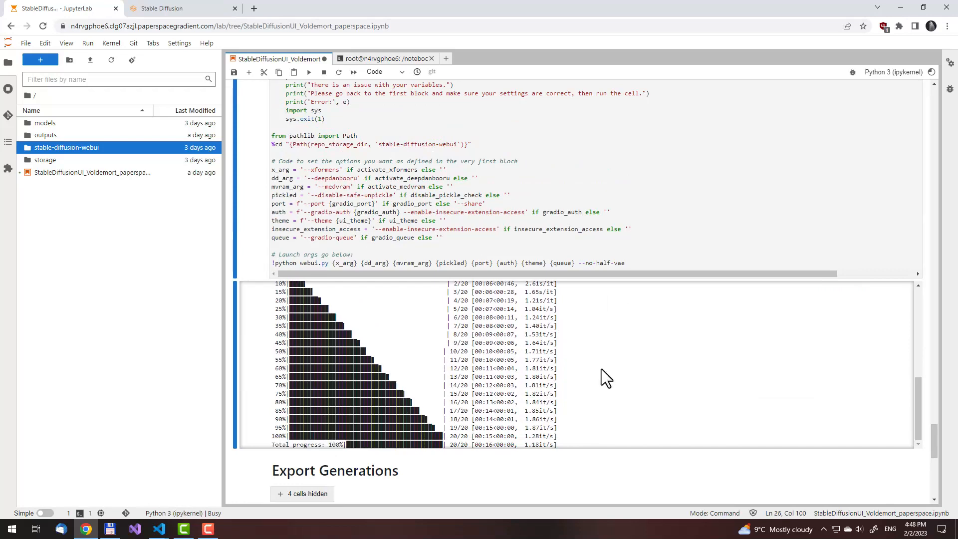
{"action": "left_click", "coordinate": [160, 8]}
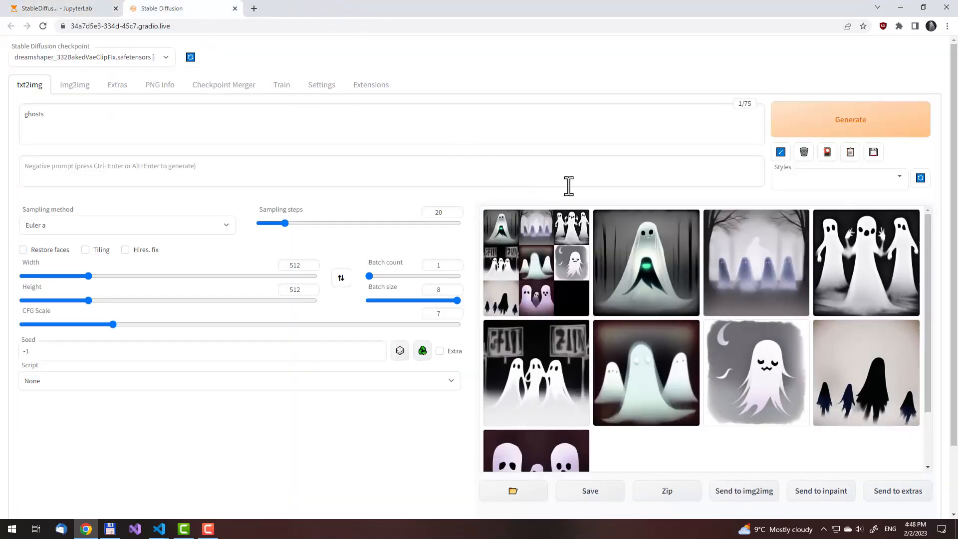
{"action": "scroll", "coordinate": [568, 185], "scroll_direction": "down", "scroll_amount": 1}
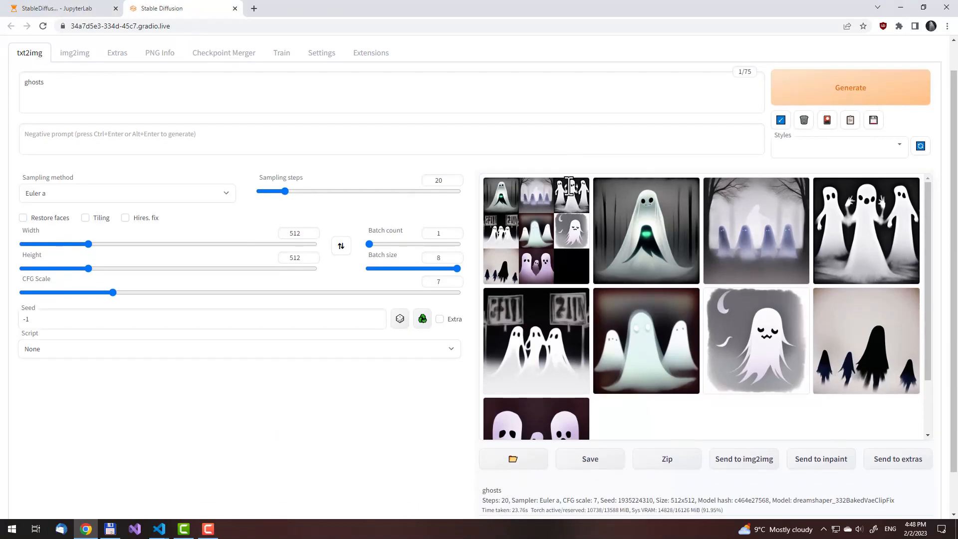
In ui-config.json in the JupyterLab terminal, set the txt2img batch size value to 9 and its maximum to 16
{"action": "scroll", "coordinate": [356, 199], "scroll_direction": "up", "scroll_amount": 1}
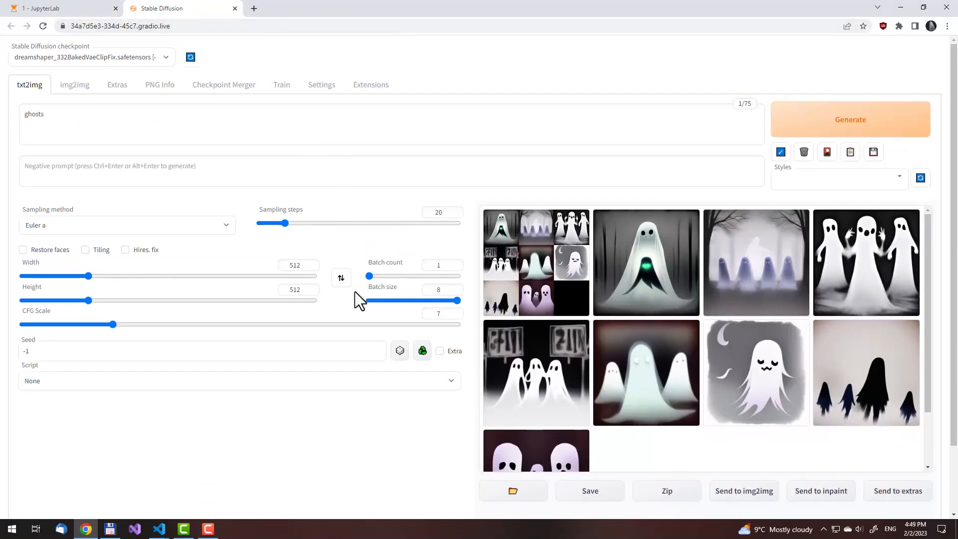
{"action": "left_click", "coordinate": [81, 9]}
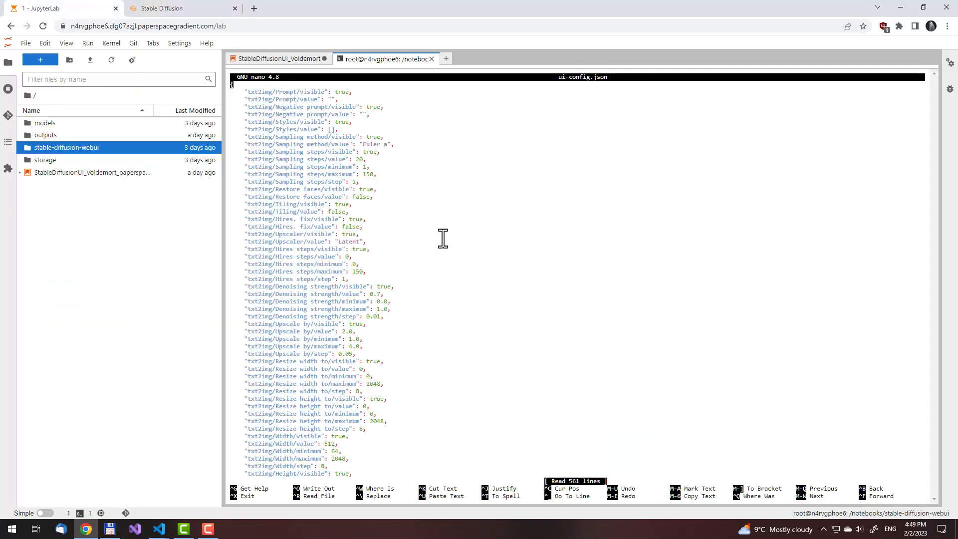
{"action": "key", "text": "Down"}
{"action": "key", "text": "Down"}
{"action": "key", "text": "Down"}
{"action": "key", "text": "Down"}
{"action": "key", "text": "Down"}
{"action": "key", "text": "Down"}
{"action": "key", "text": "Down"}
{"action": "key", "text": "Down"}
{"action": "key", "text": "Down"}
{"action": "key", "text": "Down"}
{"action": "key", "text": "Down"}
{"action": "key", "text": "Down"}
{"action": "key", "text": "Down"}
{"action": "key", "text": "Down"}
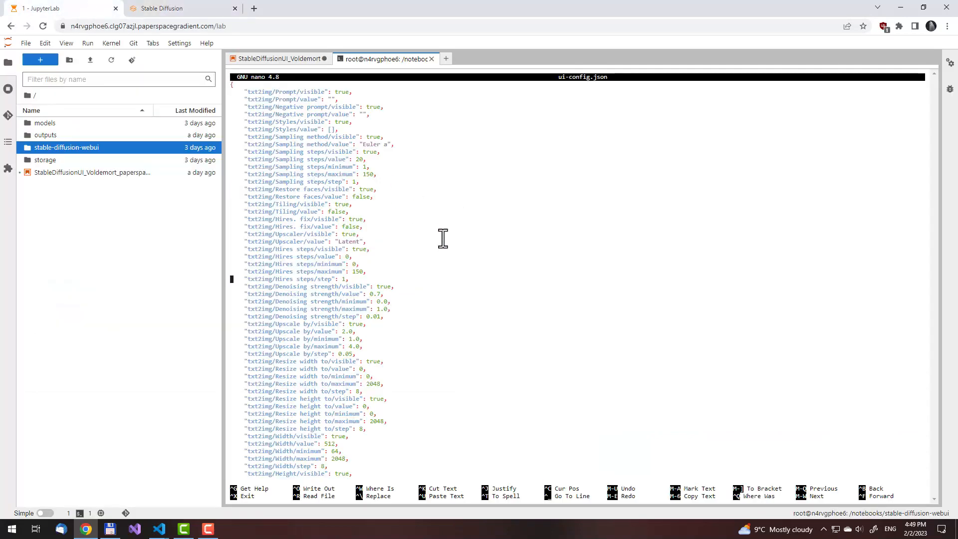
{"action": "key", "text": "Down"}
{"action": "key", "text": "Down"}
{"action": "key", "text": "Down"}
{"action": "key", "text": "Down"}
{"action": "key", "text": "Down"}
{"action": "key", "text": "Down"}
{"action": "key", "text": "Down"}
{"action": "key", "text": "Down"}
{"action": "key", "text": "Down"}
{"action": "key", "text": "Down"}
{"action": "key", "text": "Down"}
{"action": "key", "text": "Down"}
{"action": "key", "text": "Down"}
{"action": "key", "text": "Down"}
{"action": "key", "text": "Down"}
{"action": "key", "text": "Down"}
{"action": "key", "text": "Down"}
{"action": "key", "text": "Down"}
{"action": "key", "text": "Down"}
{"action": "key", "text": "Down"}
{"action": "key", "text": "Down"}
{"action": "key", "text": "Down"}
{"action": "key", "text": "Down"}
{"action": "key", "text": "Down"}
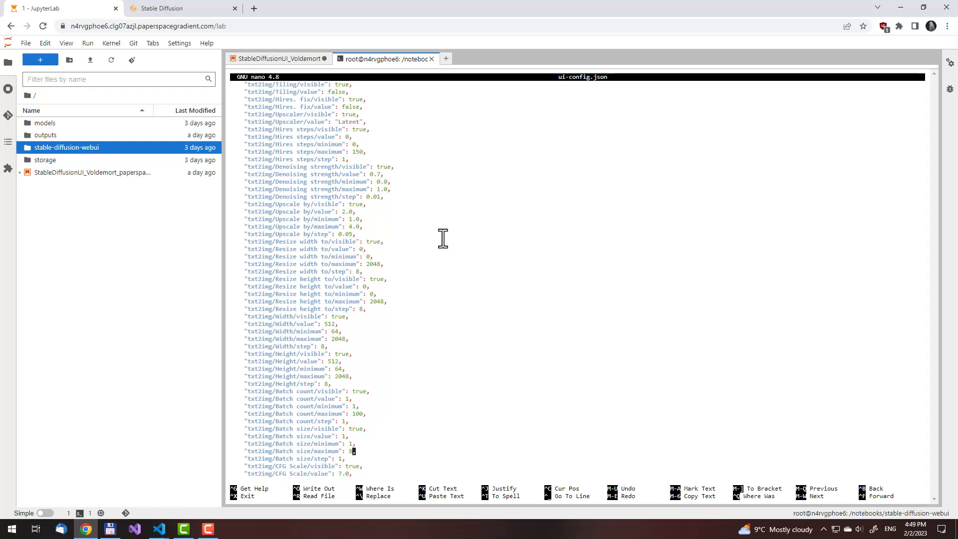
{"action": "key", "text": "BackSpace"}
{"action": "type", "text": "16"}
Return to the Stable Diffusion page and send the grey ghost image with the crescent moon to img2img
{"action": "left_click", "coordinate": [206, 6]}
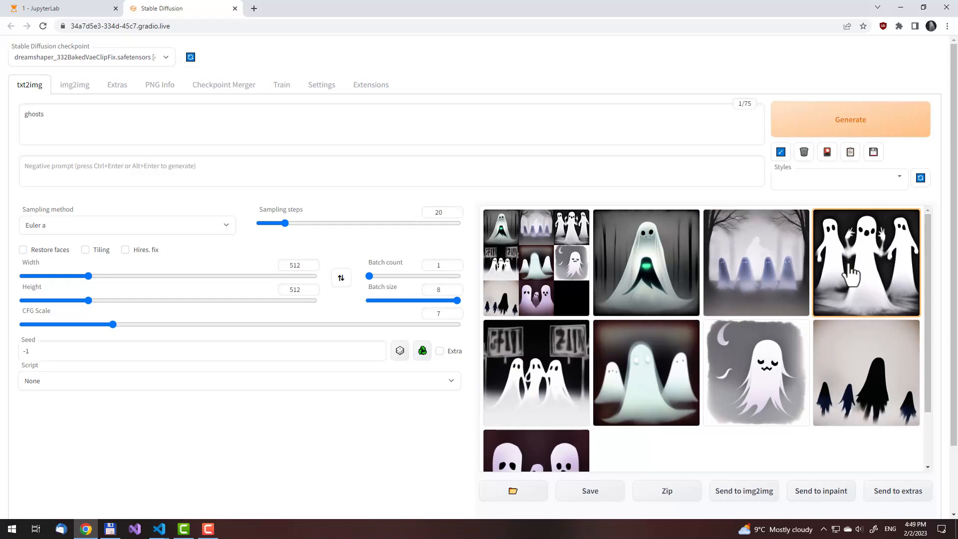
{"action": "scroll", "coordinate": [850, 274], "scroll_direction": "down", "scroll_amount": 3}
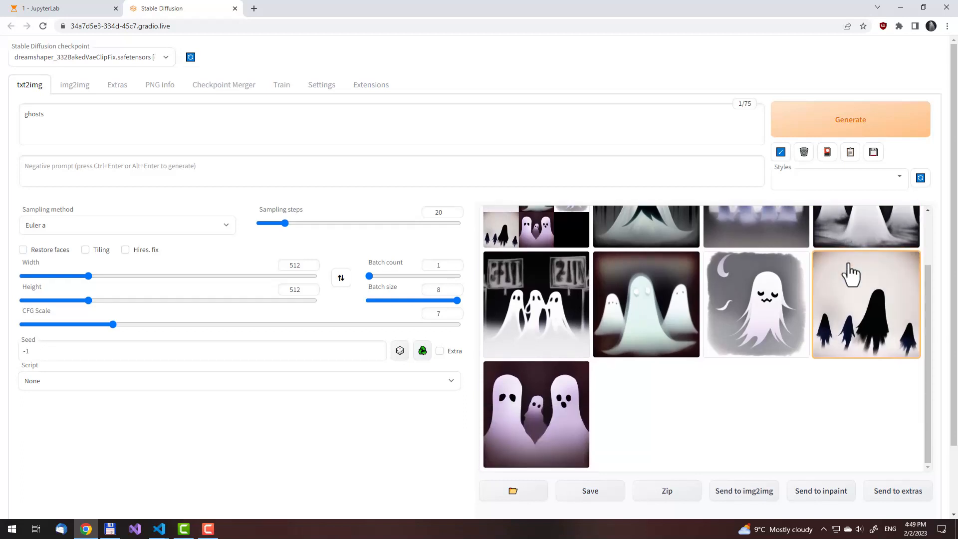
{"action": "scroll", "coordinate": [850, 273], "scroll_direction": "up", "scroll_amount": 3}
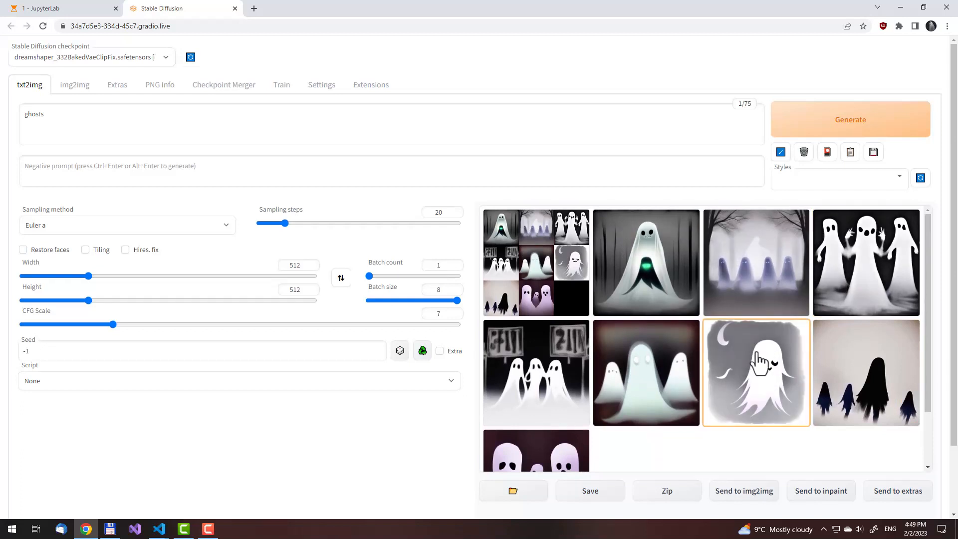
{"action": "left_click", "coordinate": [767, 385]}
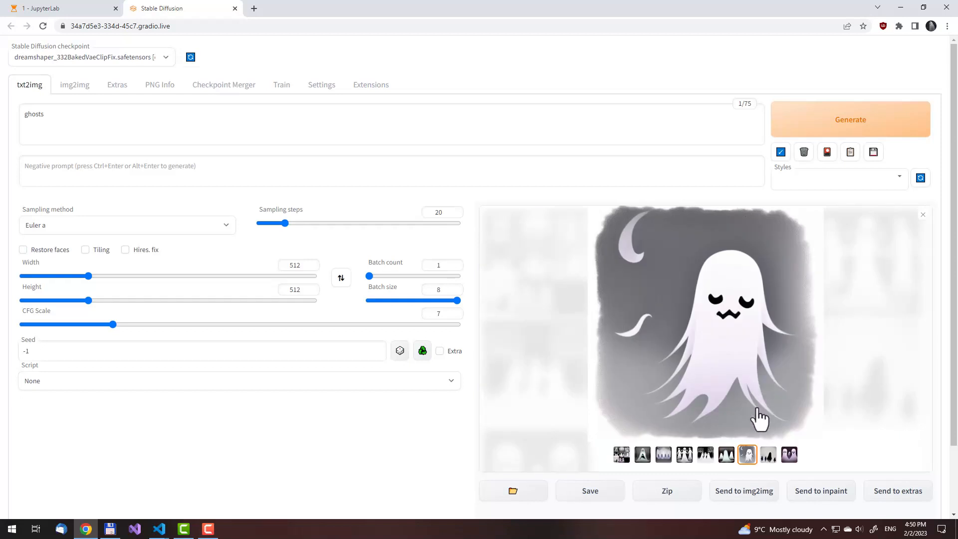
{"action": "left_click", "coordinate": [752, 499]}
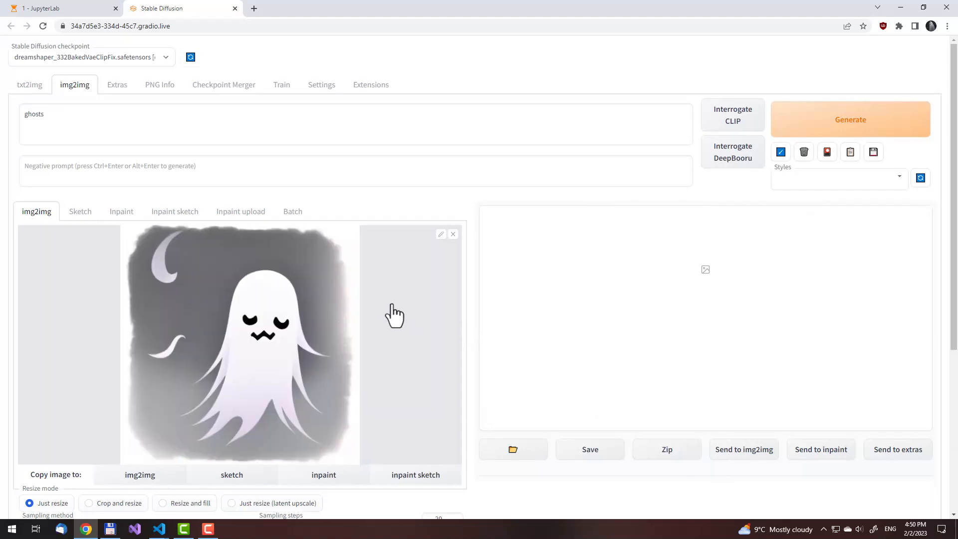
Check the img2img resize modes and set the img2img resize mode value in ui-config.json to "Just resize (latent upscale)"
{"action": "scroll", "coordinate": [394, 314], "scroll_direction": "down", "scroll_amount": 3}
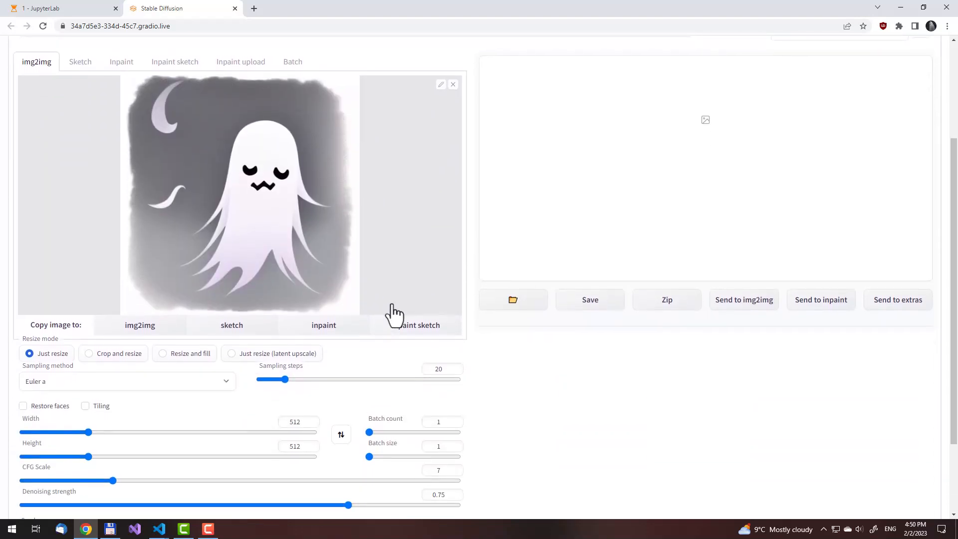
{"action": "scroll", "coordinate": [173, 255], "scroll_direction": "down", "scroll_amount": 2}
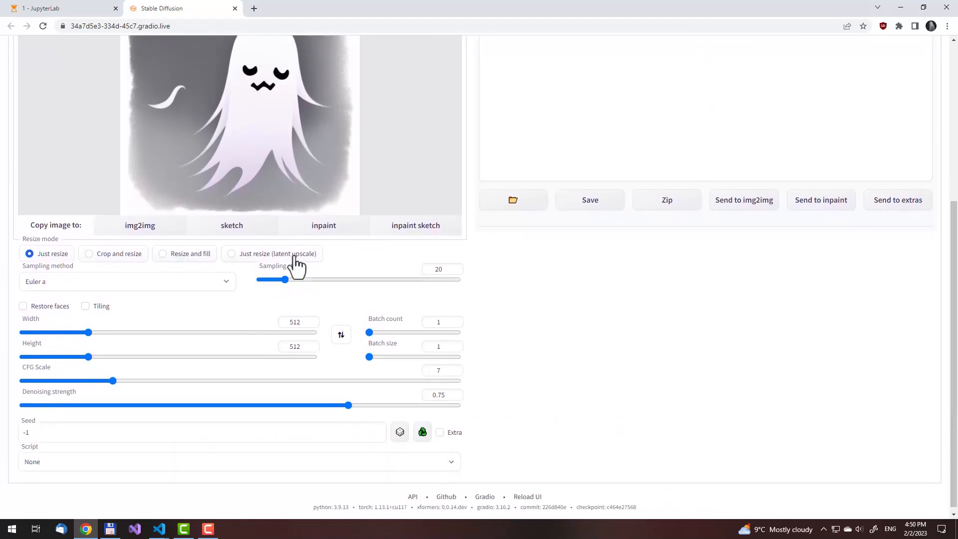
{"action": "left_click", "coordinate": [76, 6]}
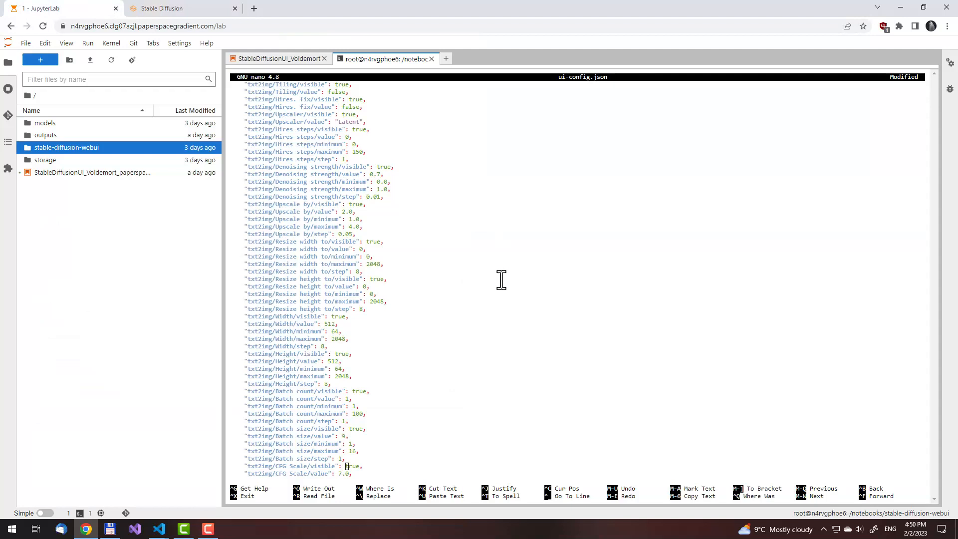
{"action": "scroll", "coordinate": [484, 421], "scroll_direction": "down", "scroll_amount": 13}
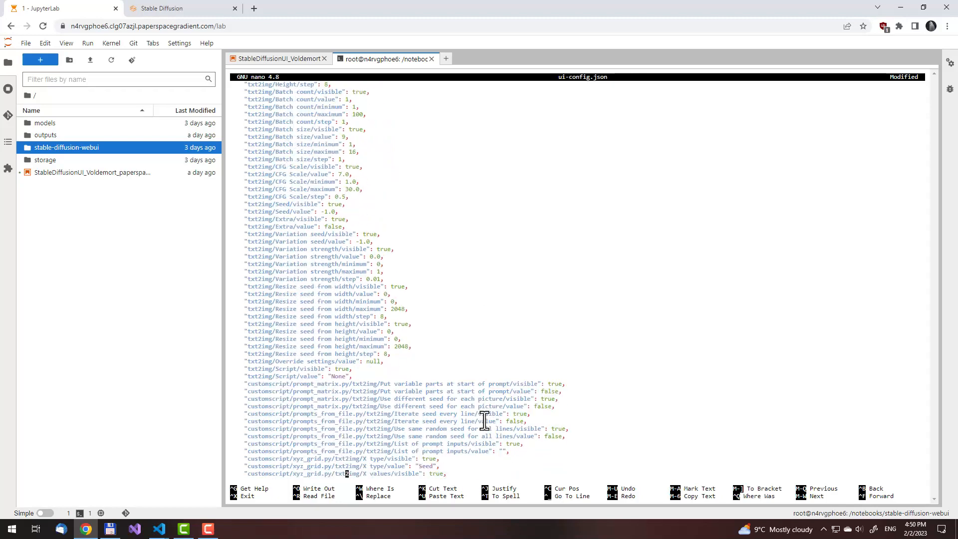
{"action": "scroll", "coordinate": [484, 421], "scroll_direction": "down", "scroll_amount": 17}
{"action": "key", "text": "Right"}
{"action": "key", "text": "Right"}
{"action": "key", "text": "Right"}
{"action": "key", "text": "Right"}
{"action": "key", "text": "Right"}
{"action": "key", "text": "Right"}
{"action": "key", "text": "Right"}
{"action": "key", "text": "Right"}
{"action": "key", "text": "Right"}
{"action": "key", "text": "Right"}
{"action": "key", "text": "Right"}
{"action": "key", "text": "Right"}
{"action": "type", "text": "(latent upscale)"}
Choose DPM++ 2M Karras as the img2img sampling method on the Stable Diffusion page
{"action": "left_click", "coordinate": [197, 3]}
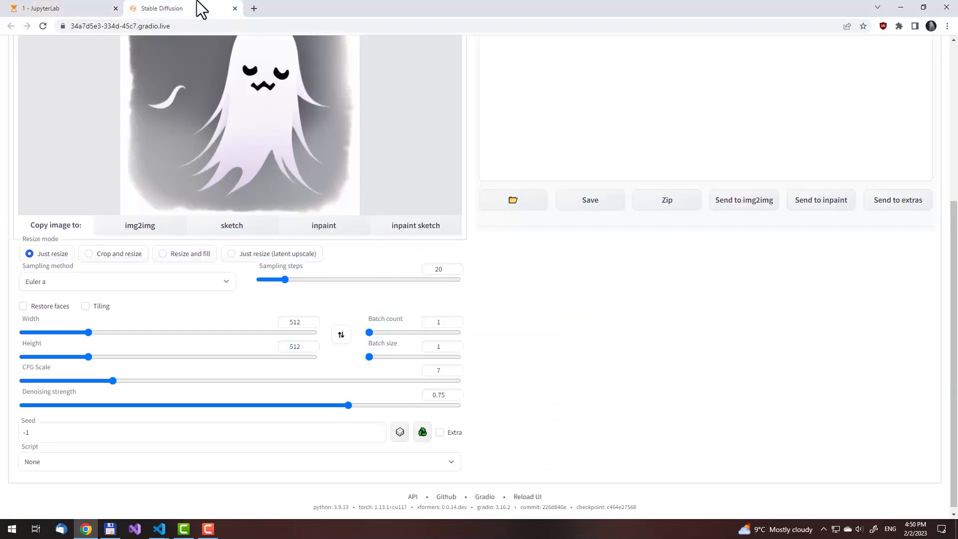
{"action": "left_click", "coordinate": [187, 284]}
{"action": "left_click", "coordinate": [117, 437]}
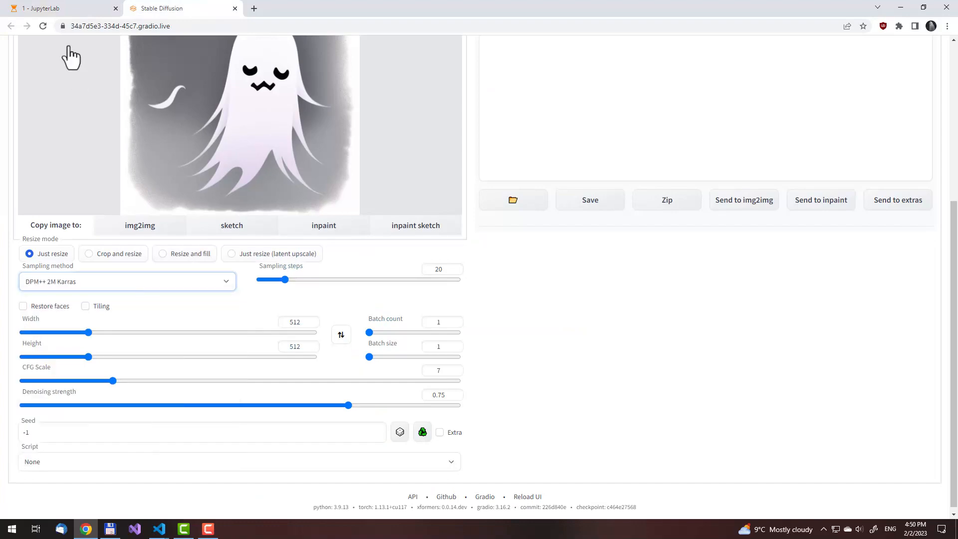
Set the img2img sampling method value in ui-config.json to "DPM++ 2M Karras", checking the name against the Stable Diffusion page
{"action": "left_click", "coordinate": [73, 3]}
{"action": "key", "text": "Down"}
{"action": "key", "text": "Down"}
{"action": "key", "text": "Down"}
{"action": "key", "text": "Down"}
{"action": "key", "text": "Down"}
{"action": "key", "text": "Down"}
{"action": "key", "text": "Down"}
{"action": "key", "text": "Down"}
{"action": "key", "text": "Down"}
{"action": "key", "text": "Down"}
{"action": "key", "text": "Down"}
{"action": "key", "text": "Down"}
{"action": "key", "text": "Down"}
{"action": "key", "text": "Down"}
{"action": "key", "text": "Down"}
{"action": "key", "text": "Down"}
{"action": "key", "text": "Down"}
{"action": "key", "text": "Down"}
{"action": "key", "text": "Down"}
{"action": "key", "text": "Down"}
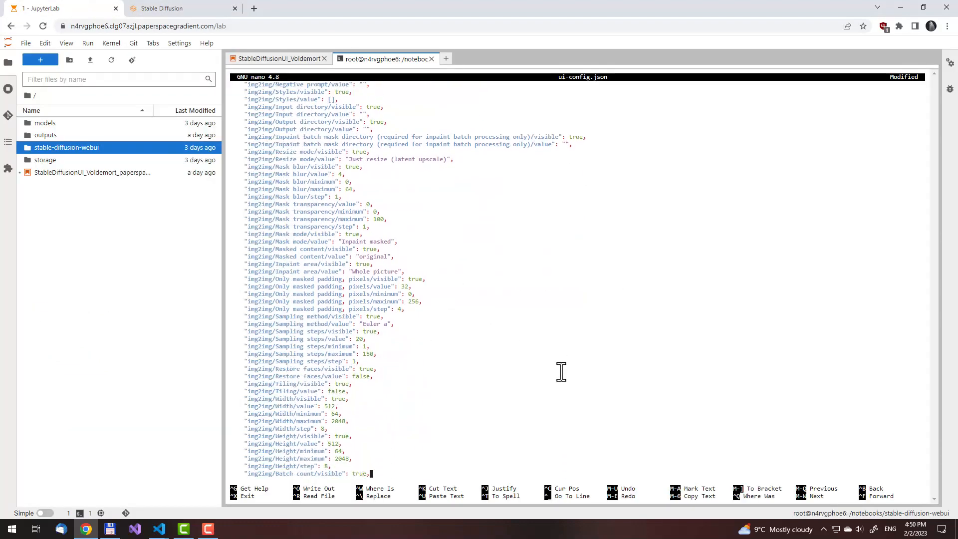
{"action": "key", "text": "Left"}
{"action": "key", "text": "Left"}
{"action": "key", "text": "BackSpace"}
{"action": "key", "text": "BackSpace"}
{"action": "key", "text": "BackSpace"}
{"action": "key", "text": "BackSpace"}
{"action": "key", "text": "BackSpace"}
{"action": "key", "text": "BackSpace"}
{"action": "key", "text": "BackSpace"}
{"action": "type", "text": "DPM++ "}
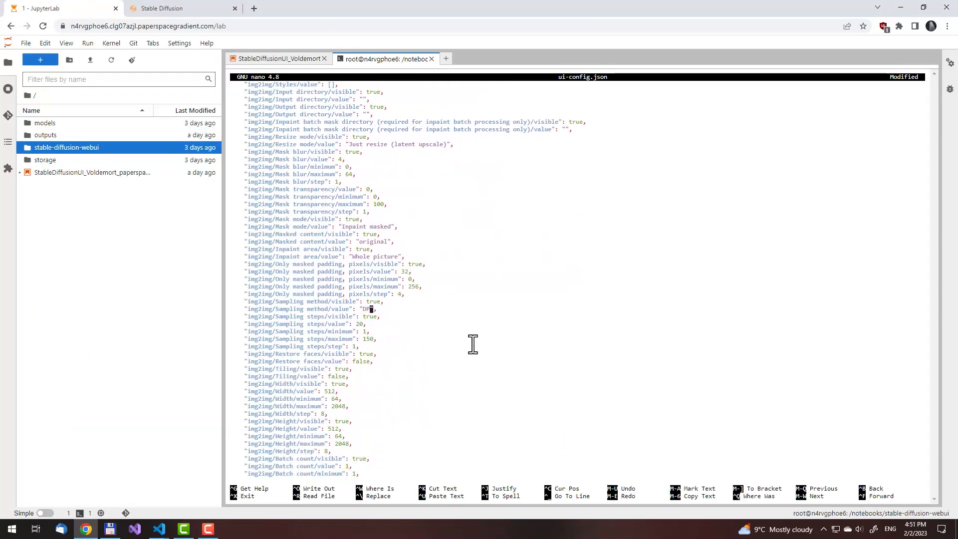
{"action": "type", "text": "2M Karras"}
{"action": "left_click", "coordinate": [172, 9]}
{"action": "left_click", "coordinate": [87, 9]}
{"action": "left_click", "coordinate": [150, 8]}
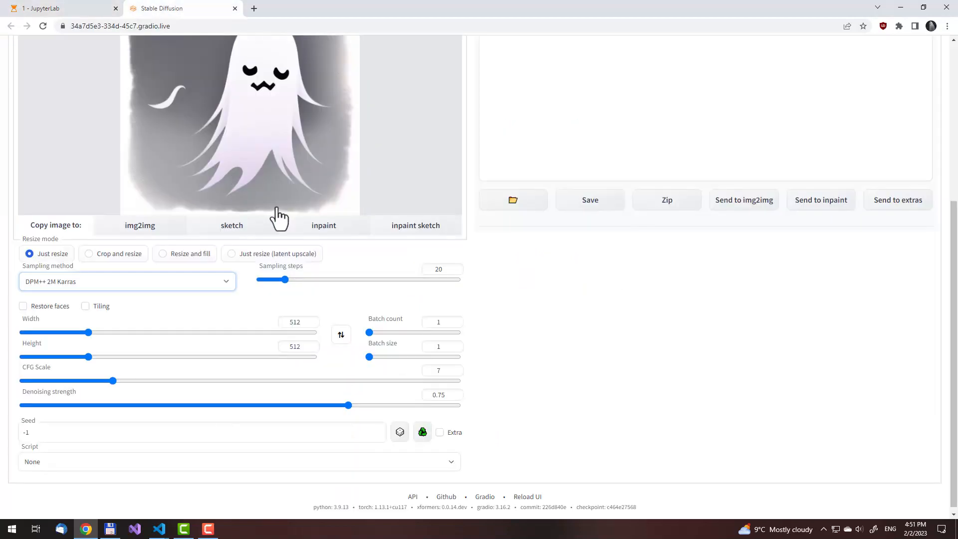
Set the img2img batch size value to 2 and its maximum to 16 in ui-config.json
{"action": "left_click", "coordinate": [64, 8]}
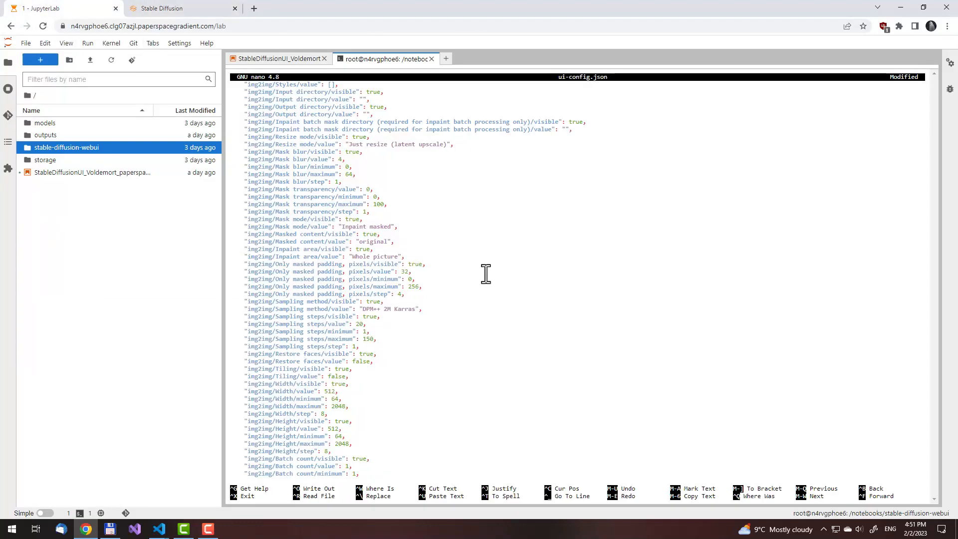
{"action": "scroll", "coordinate": [486, 273], "scroll_direction": "down", "scroll_amount": 10}
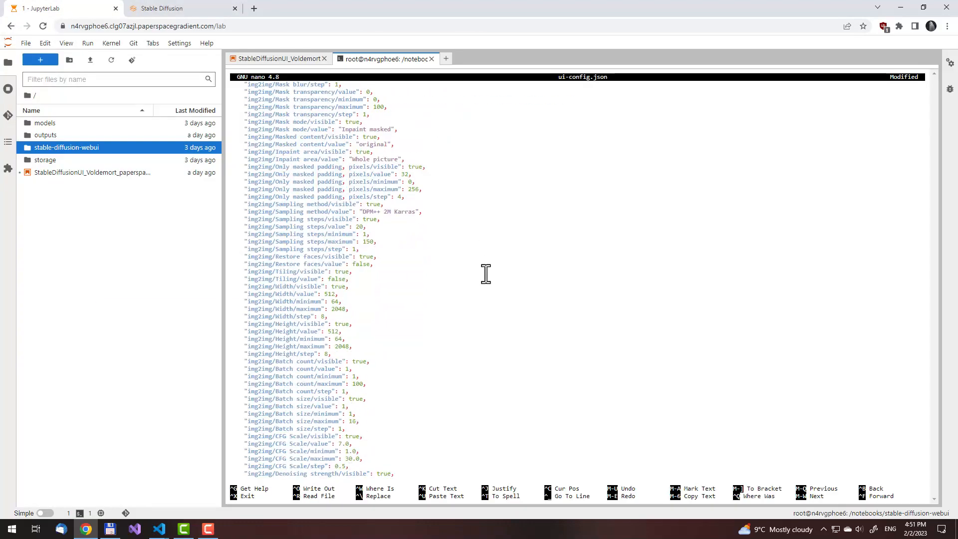
{"action": "left_click", "coordinate": [179, 8]}
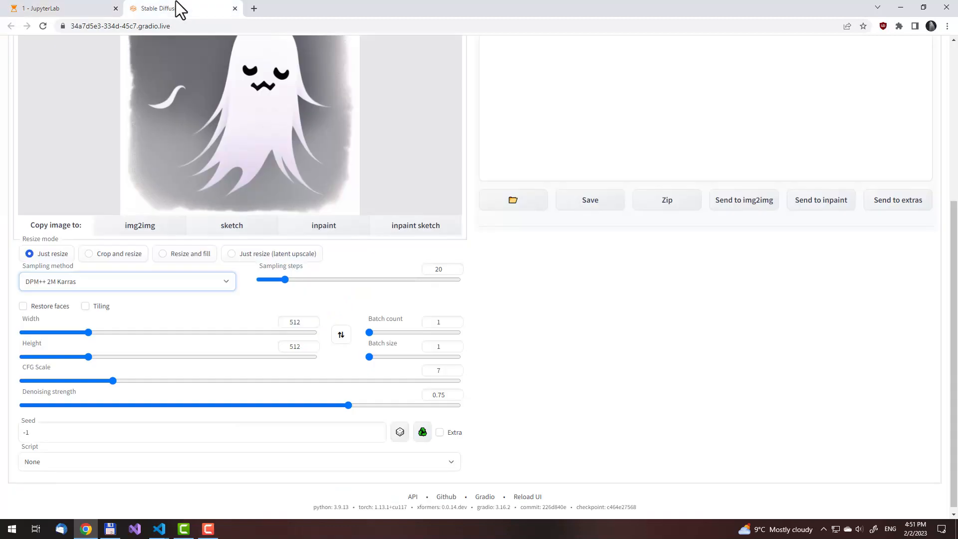
{"action": "left_click", "coordinate": [86, 8]}
{"action": "scroll", "coordinate": [476, 378], "scroll_direction": "down", "scroll_amount": 4}
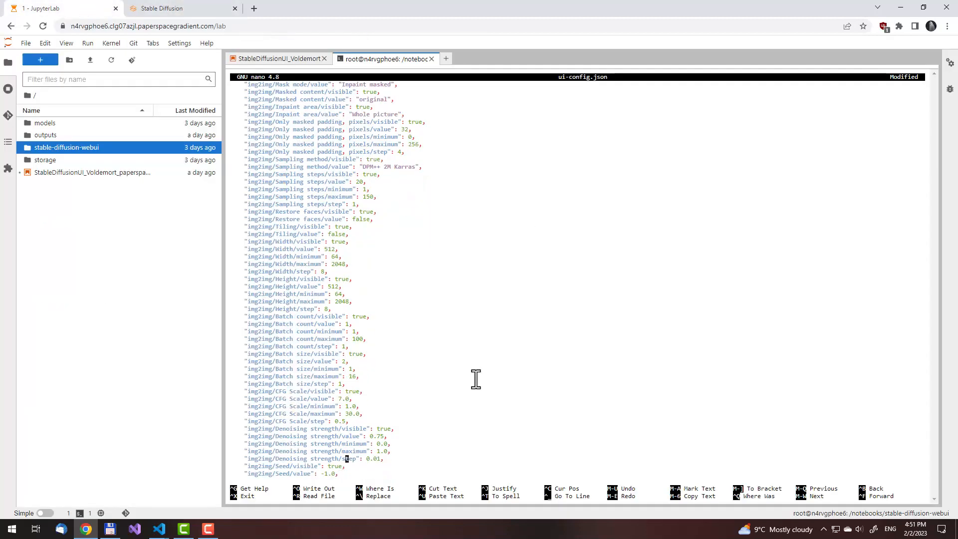
Select the SD upscale script for img2img on the Stable Diffusion page and look through its options
{"action": "left_click", "coordinate": [171, 8]}
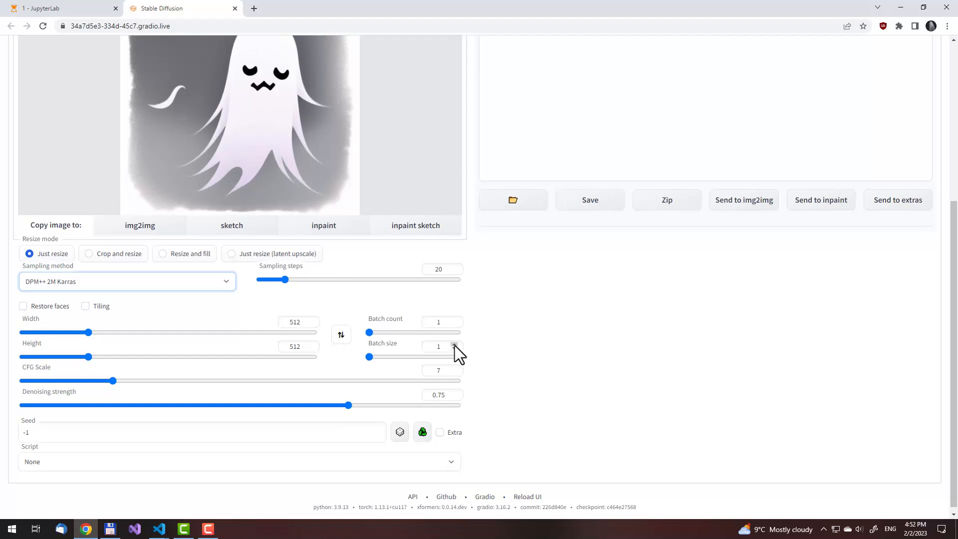
{"action": "left_click", "coordinate": [190, 458]}
{"action": "left_click", "coordinate": [191, 443]}
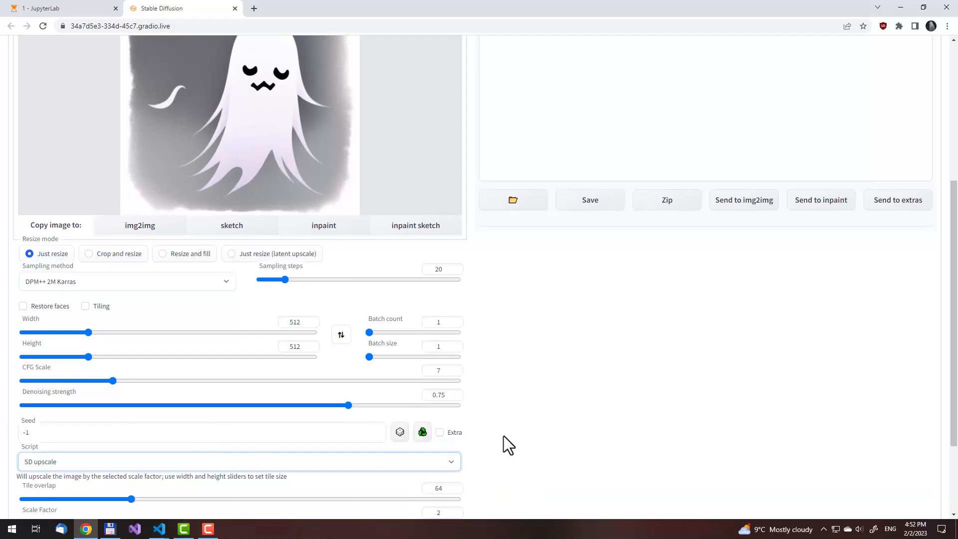
{"action": "scroll", "coordinate": [497, 436], "scroll_direction": "down", "scroll_amount": 2}
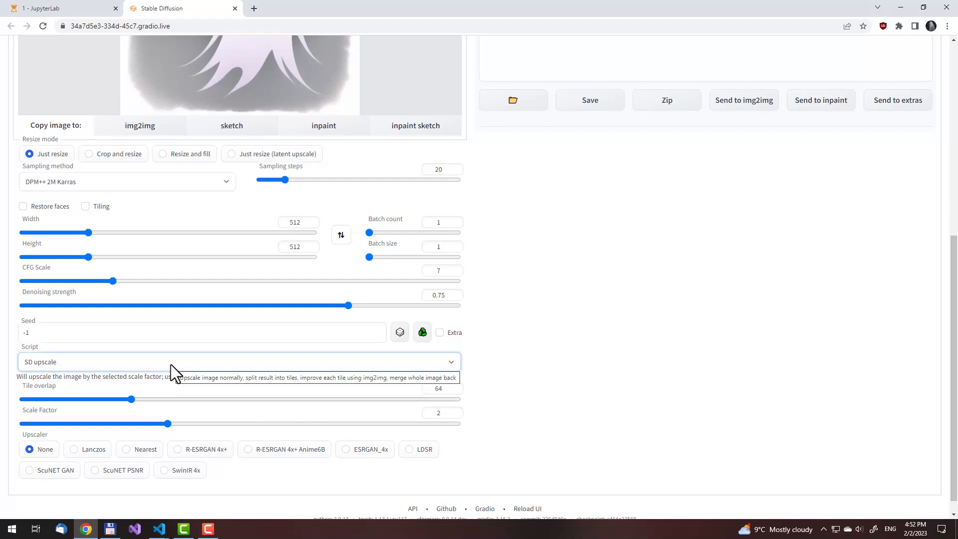
In ui-config.json, set the img2img denoising strength value to 0.65 and its step to 0.05
{"action": "left_click", "coordinate": [65, 8]}
{"action": "key", "text": "Page_Up"}
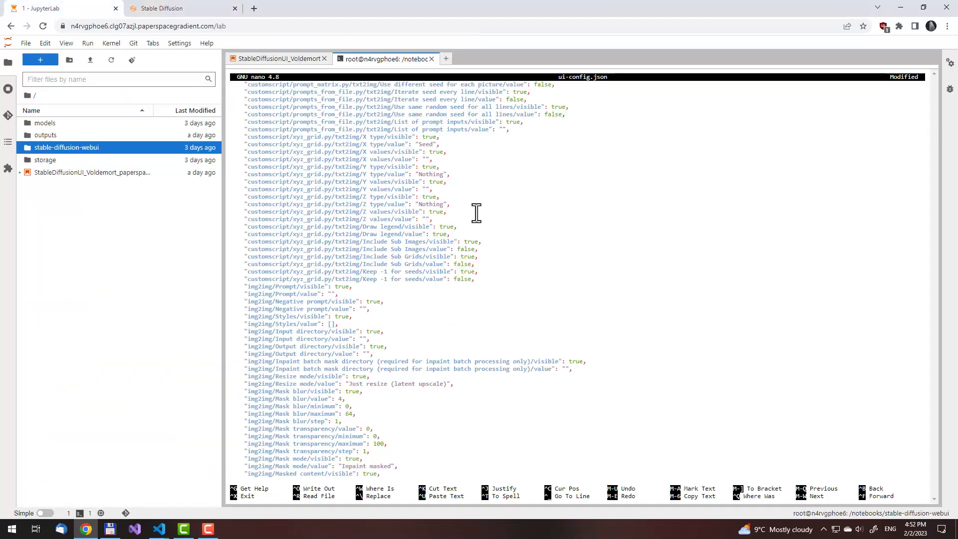
{"action": "key", "text": "Page_Up"}
{"action": "scroll", "coordinate": [477, 213], "scroll_direction": "down", "scroll_amount": 20}
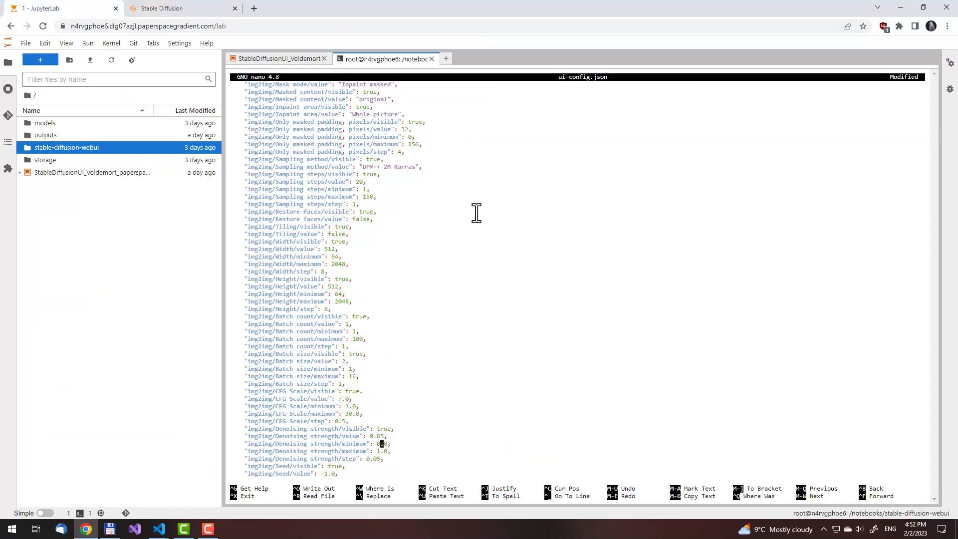
{"action": "key", "text": "Down"}
{"action": "key", "text": "Down"}
{"action": "key", "text": "Down"}
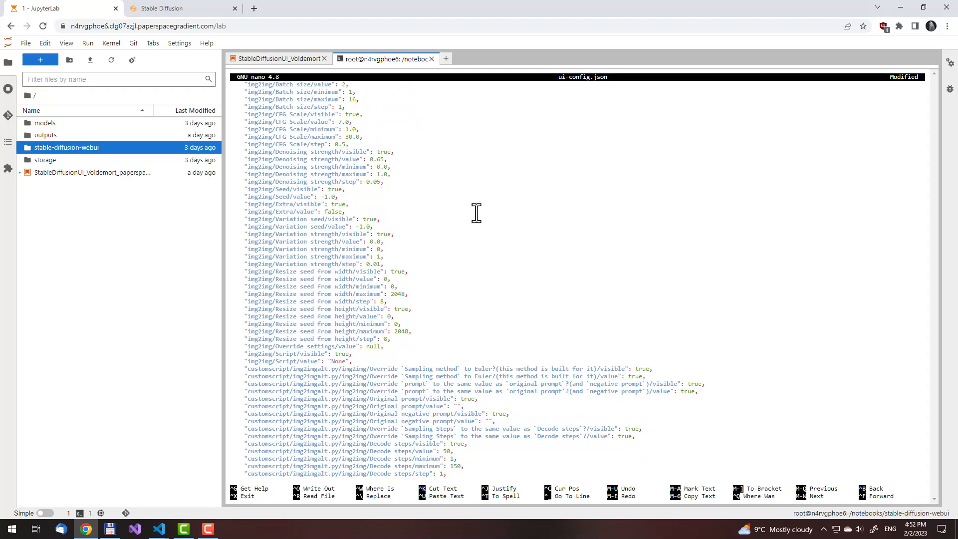
Set the img2img sd_upscale.py Scale Factor value to 2.5 in ui-config.json
{"action": "scroll", "coordinate": [476, 213], "scroll_direction": "down", "scroll_amount": 20}
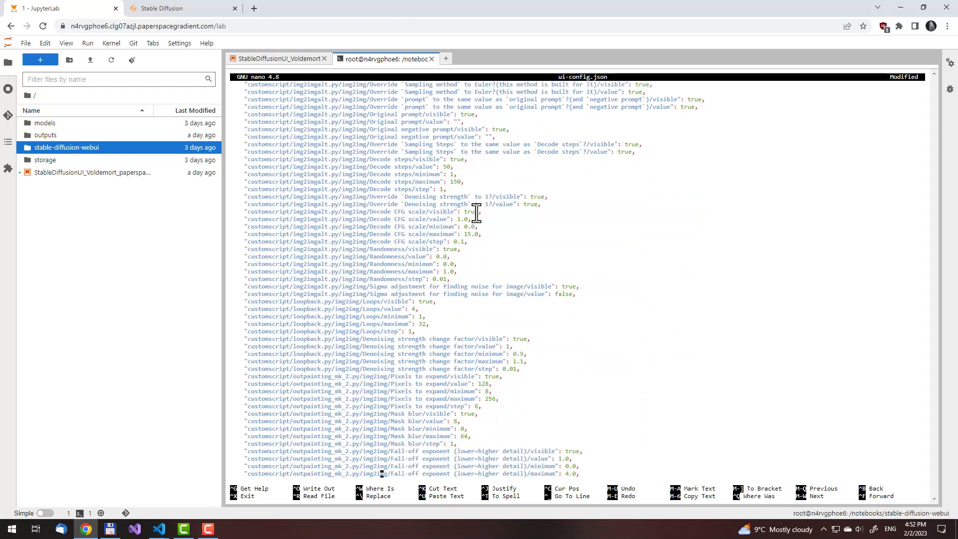
{"action": "key", "text": "Right"}
{"action": "key", "text": "Right"}
{"action": "key", "text": "Right"}
{"action": "key", "text": "Right"}
{"action": "key", "text": "Right"}
{"action": "key", "text": "Right"}
{"action": "key", "text": "Right"}
{"action": "key", "text": "Right"}
{"action": "key", "text": "Right"}
{"action": "key", "text": "Right"}
{"action": "key", "text": "Right"}
{"action": "key", "text": "Right"}
{"action": "key", "text": "Right"}
{"action": "key", "text": "Right"}
{"action": "key", "text": "Right"}
{"action": "key", "text": "Right"}
{"action": "key", "text": "Right"}
{"action": "key", "text": "Right"}
{"action": "key", "text": "Right"}
{"action": "key", "text": "Right"}
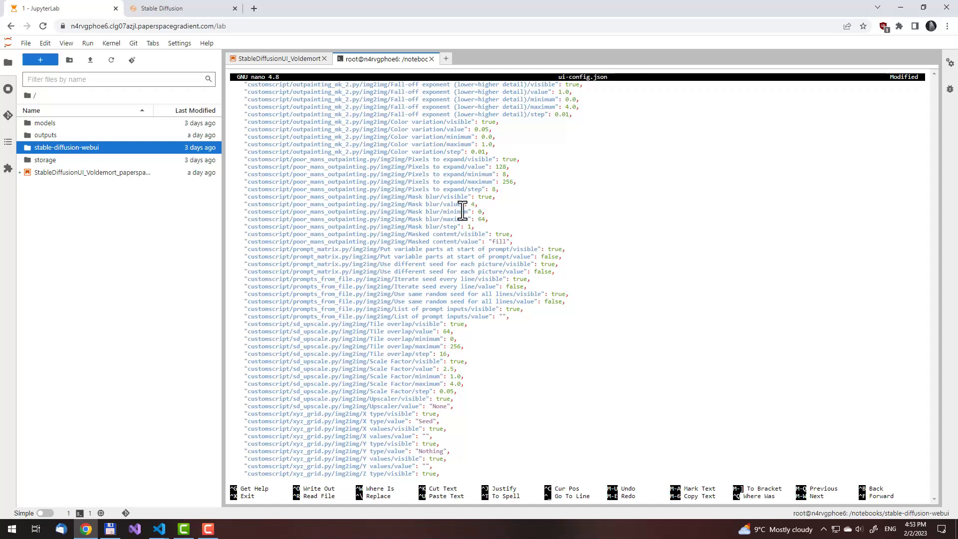
Set the img2img sd_upscale.py Upscaler value to "R-ESRGAN 4x+", matching the option name on the Stable Diffusion page
{"action": "left_click", "coordinate": [202, 6]}
{"action": "left_click", "coordinate": [83, 9]}
{"action": "left_click", "coordinate": [516, 383]}
{"action": "key", "text": "Left"}
{"action": "key", "text": "BackSpace"}
{"action": "key", "text": "BackSpace"}
{"action": "key", "text": "BackSpace"}
{"action": "key", "text": "BackSpace"}
{"action": "type", "text": "R-ESRGAN"}
{"action": "left_click", "coordinate": [184, 3]}
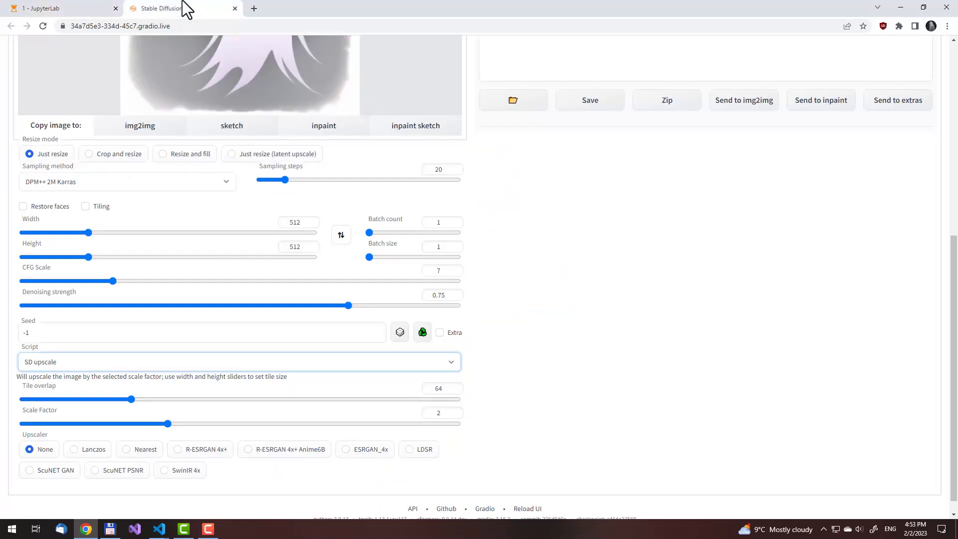
{"action": "left_click", "coordinate": [60, 8]}
{"action": "type", "text": "4x+\","}
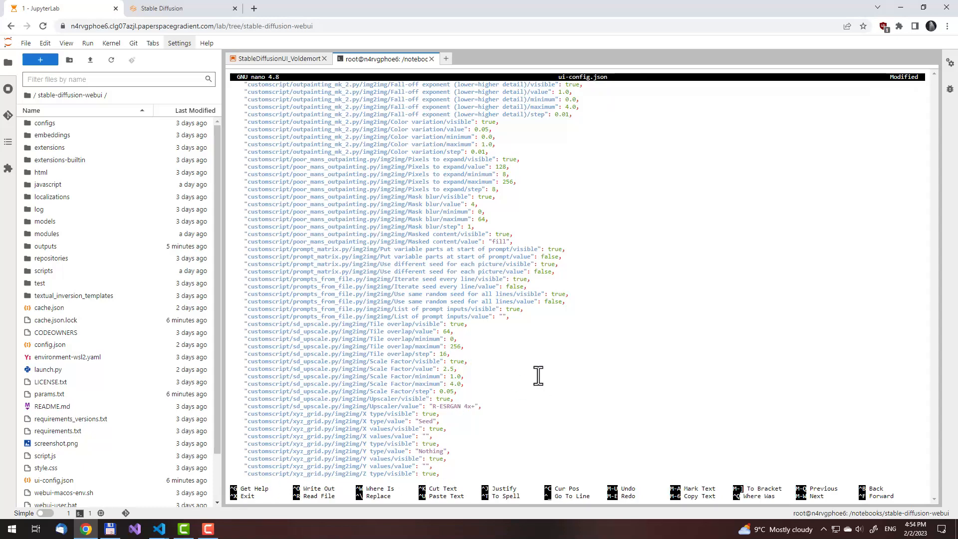
Save ui-config.json over the version on disk and exit nano
{"action": "key", "text": "ctrl+x"}
{"action": "key", "text": "y"}
{"action": "key", "text": "Return"}
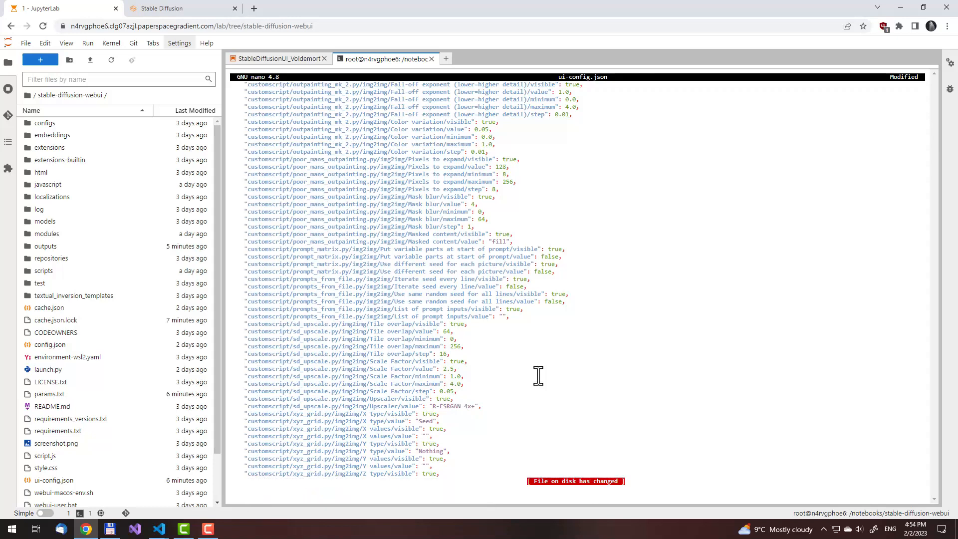
{"action": "key", "text": "y"}
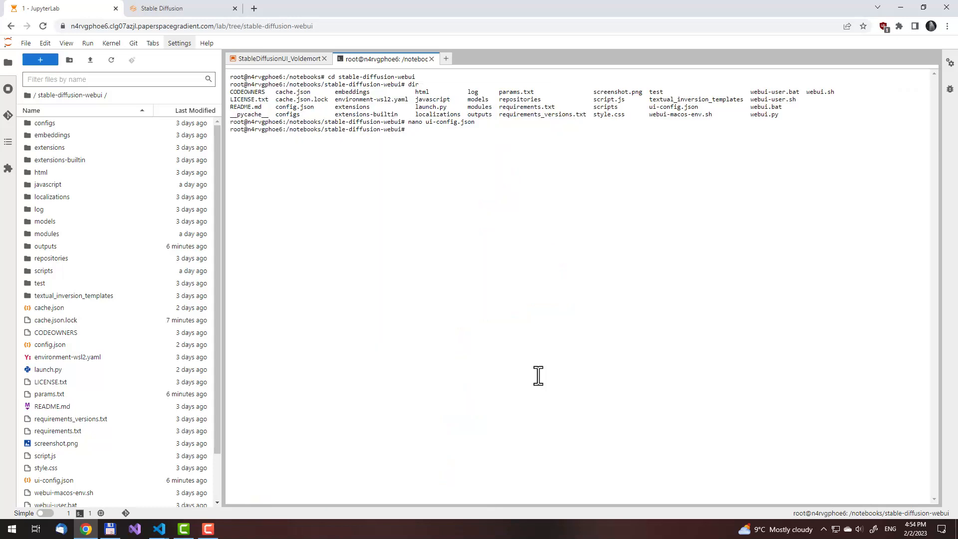
Close the old Stable Diffusion page and rerun the WebUI launch cell in the StableDiffusionUI_Voldemort notebook
{"action": "left_click", "coordinate": [177, 9]}
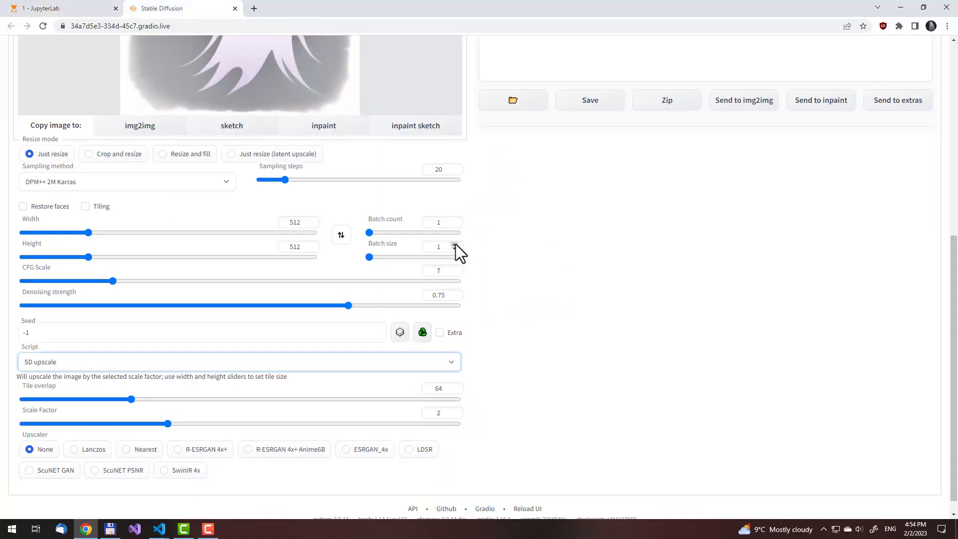
{"action": "scroll", "coordinate": [573, 321], "scroll_direction": "up", "scroll_amount": 7}
{"action": "middle_click", "coordinate": [167, 12]}
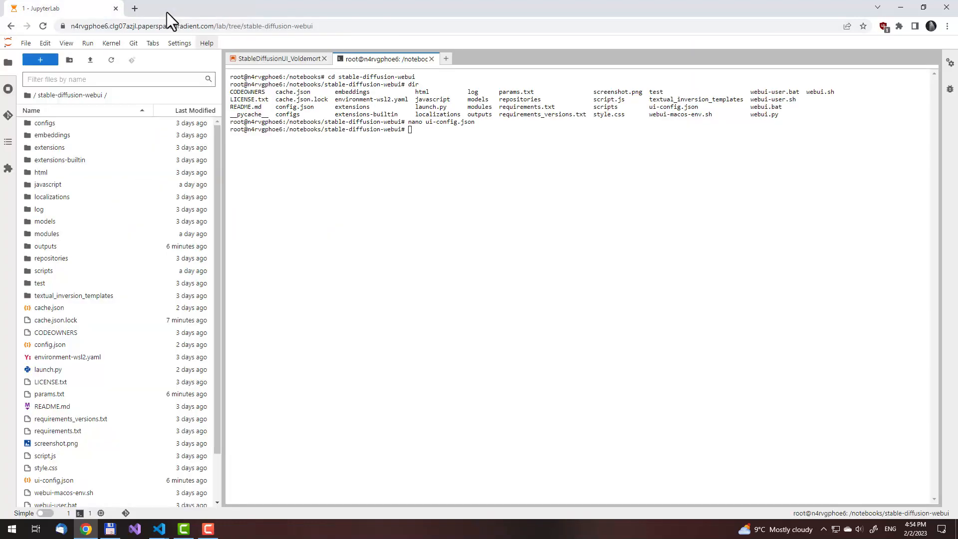
{"action": "left_click", "coordinate": [277, 59]}
{"action": "scroll", "coordinate": [382, 211], "scroll_direction": "up", "scroll_amount": 2}
{"action": "left_click", "coordinate": [380, 213]}
{"action": "key", "text": "ctrl+Return"}
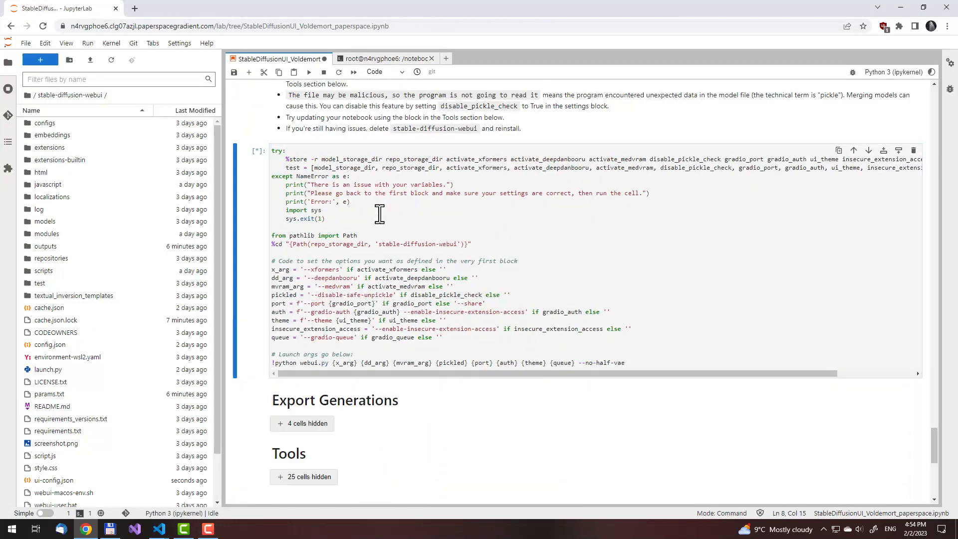
{"action": "scroll", "coordinate": [380, 214], "scroll_direction": "up", "scroll_amount": 2}
{"action": "left_click", "coordinate": [362, 302]}
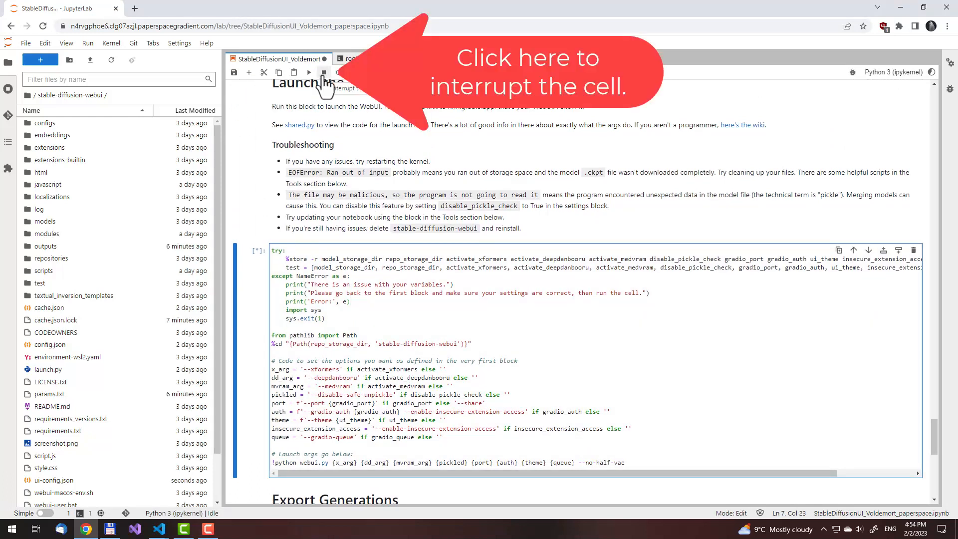
{"action": "left_click", "coordinate": [323, 74]}
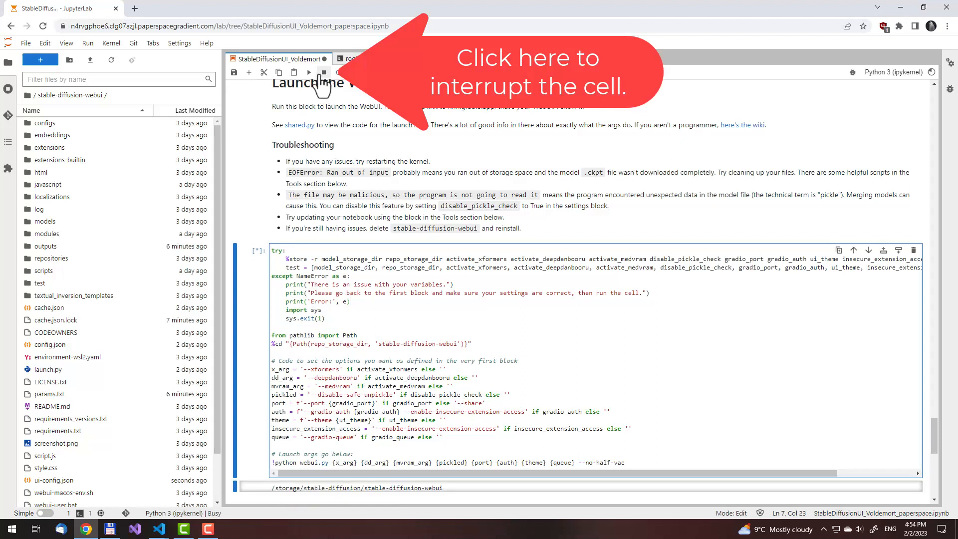
Create a new view for the launch cell's output, dock it as a tab beside the notebook, and save the notebook
{"action": "scroll", "coordinate": [353, 302], "scroll_direction": "down", "scroll_amount": 1}
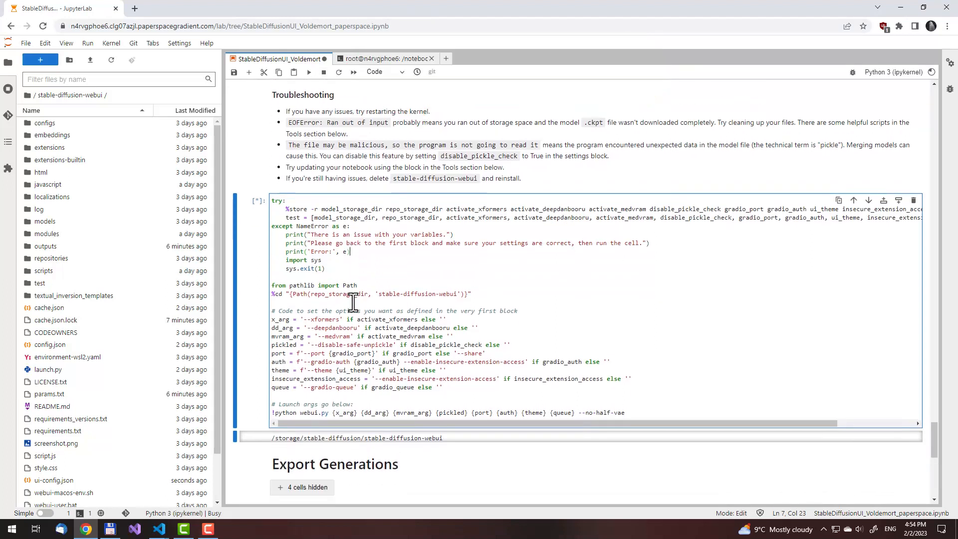
{"action": "scroll", "coordinate": [352, 302], "scroll_direction": "down", "scroll_amount": 1}
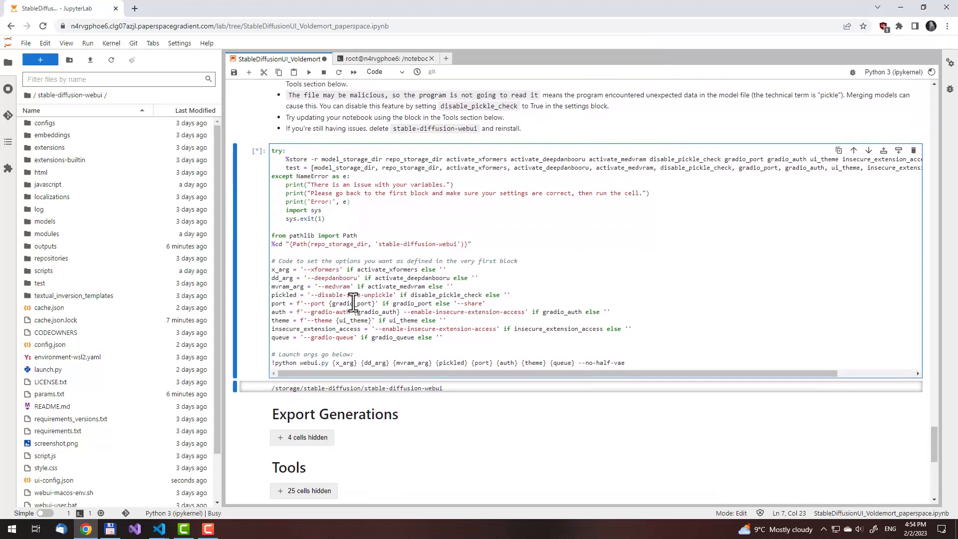
{"action": "scroll", "coordinate": [352, 302], "scroll_direction": "down", "scroll_amount": 1}
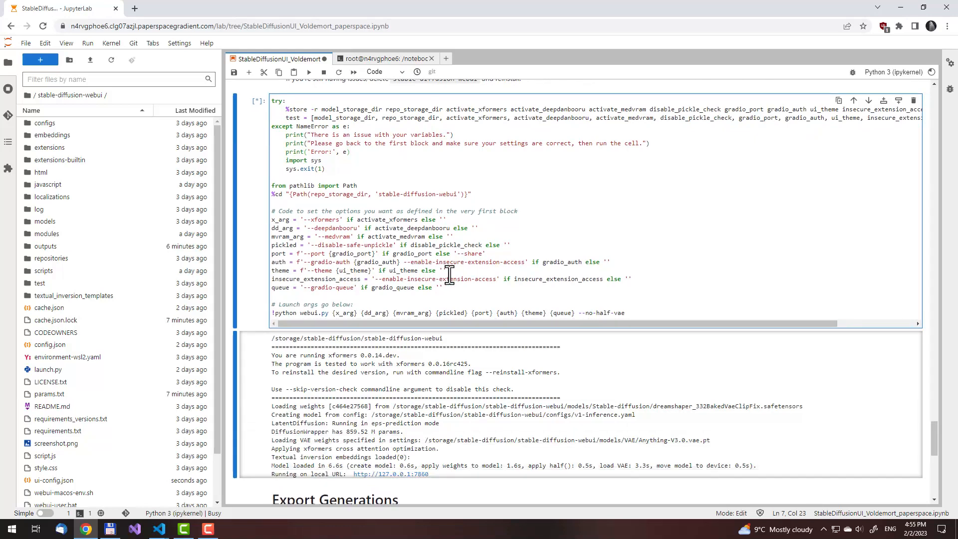
{"action": "scroll", "coordinate": [449, 275], "scroll_direction": "down", "scroll_amount": 2}
{"action": "right_click", "coordinate": [440, 379]}
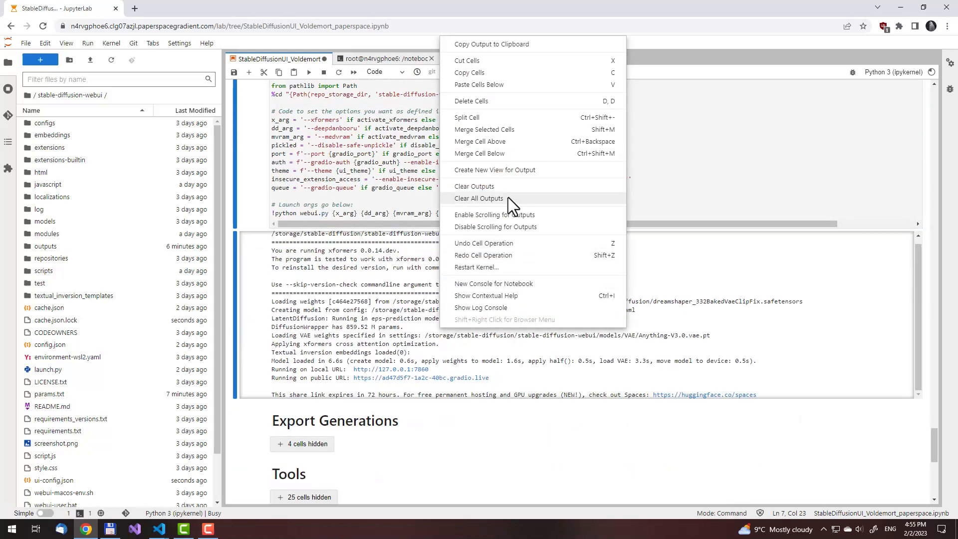
{"action": "left_click", "coordinate": [505, 174]}
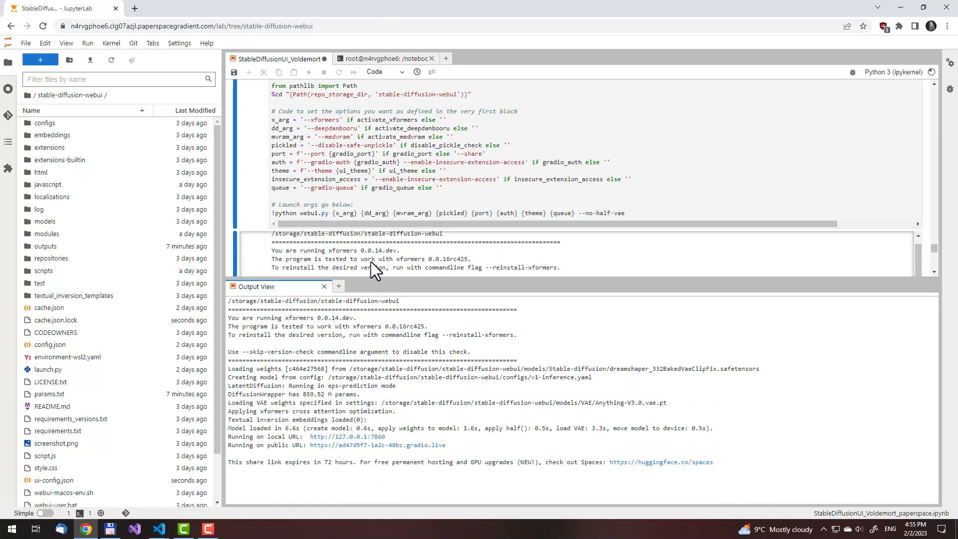
{"action": "left_click_drag", "start_coordinate": [265, 288], "coordinate": [366, 58]}
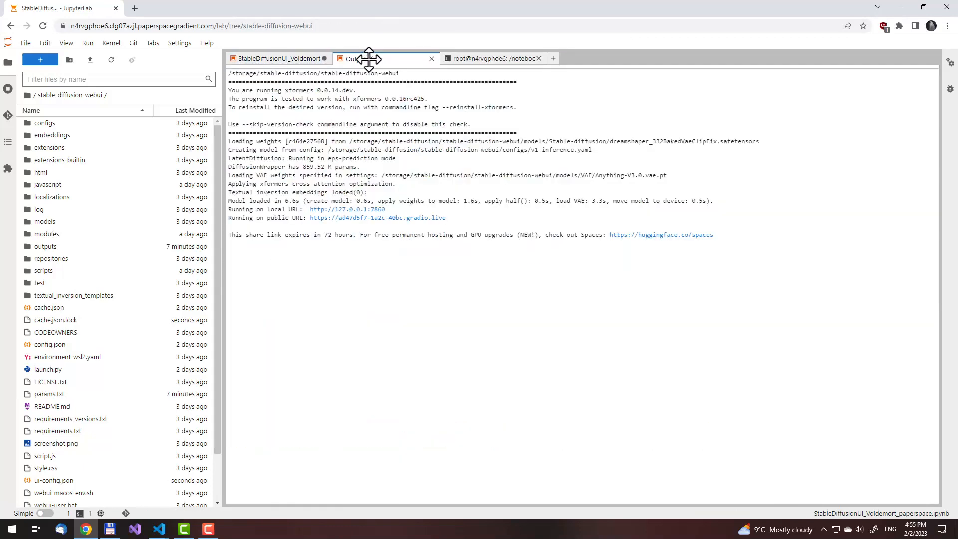
{"action": "left_click", "coordinate": [303, 59]}
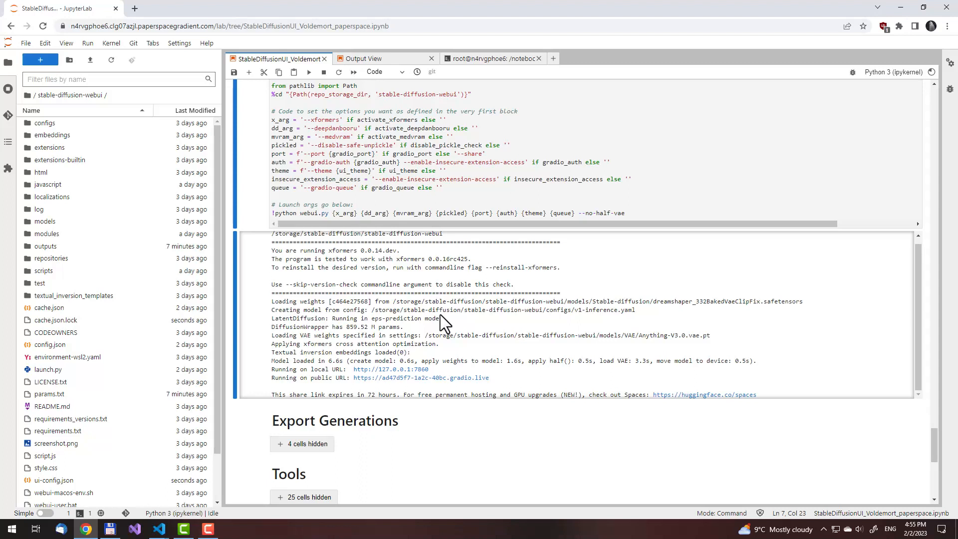
{"action": "left_click", "coordinate": [234, 73]}
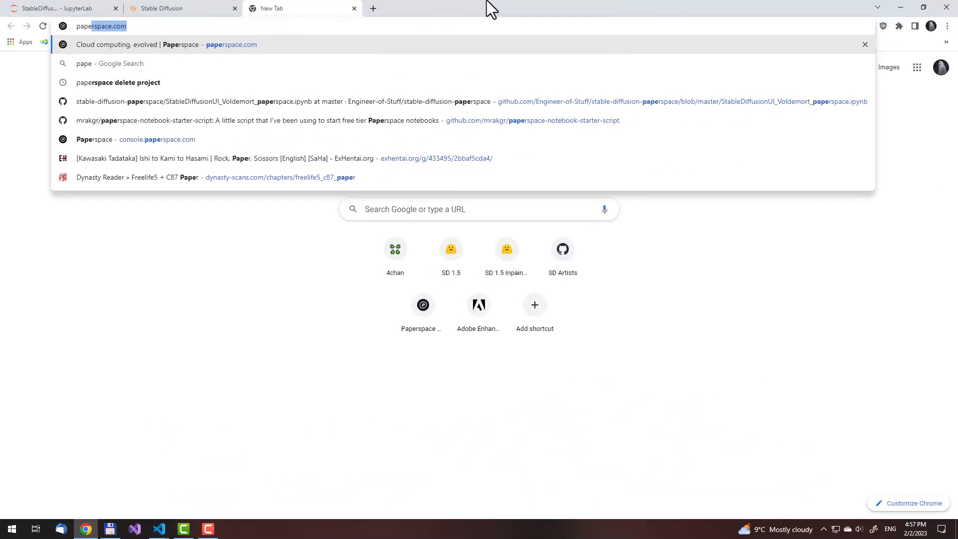
Open paperspace.com, sign in to the console, and open the najs2d1vee notebook in the neural-comet project
{"action": "key", "text": "Return"}
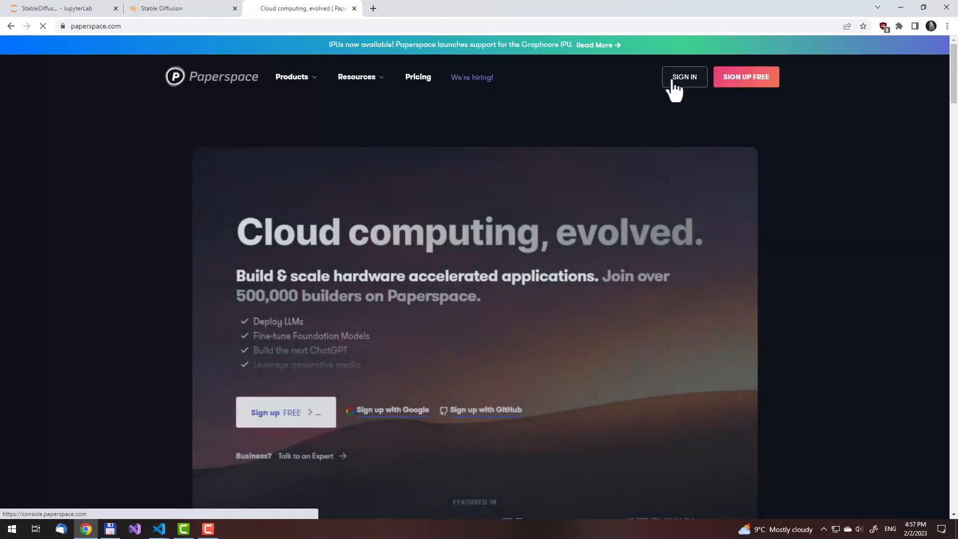
{"action": "left_click", "coordinate": [674, 82]}
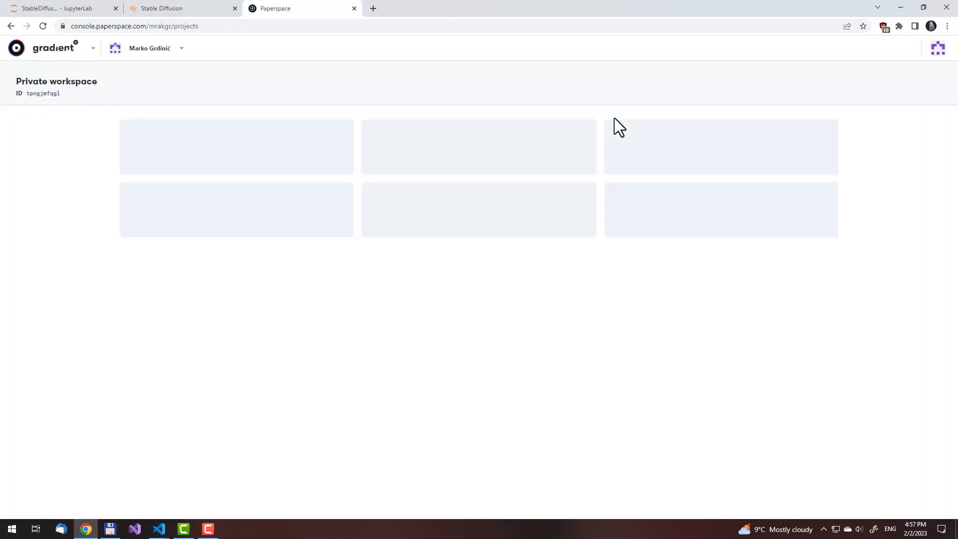
{"action": "left_click", "coordinate": [279, 198]}
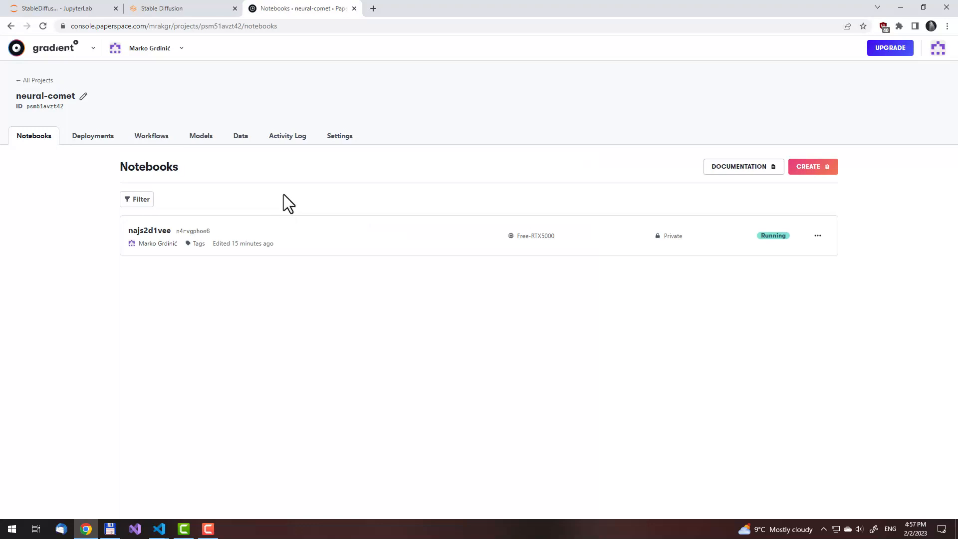
{"action": "left_click", "coordinate": [318, 249]}
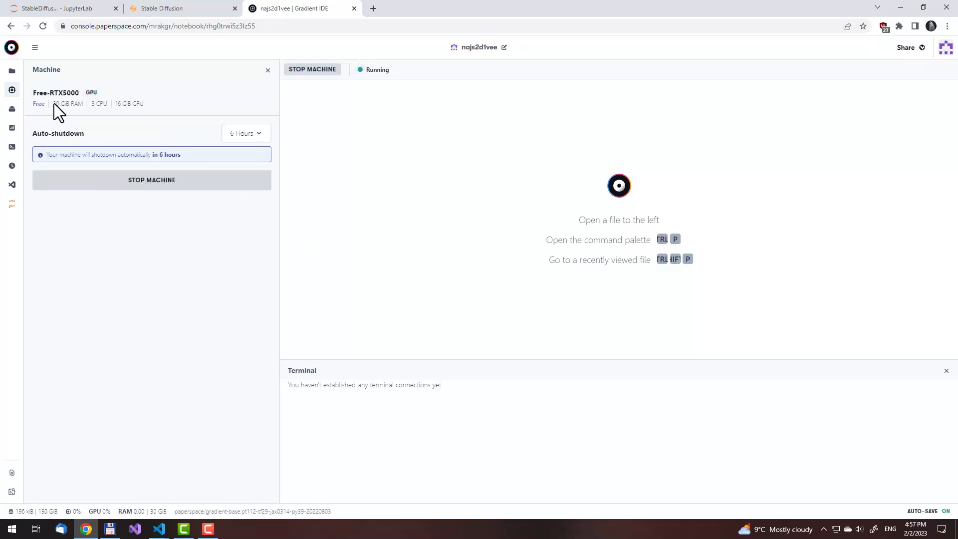
Browse the notebook's files to outputs/txt2img-images/2023-02-02 and preview its last images, ending on 00005-1935224315.png
{"action": "left_click", "coordinate": [14, 71]}
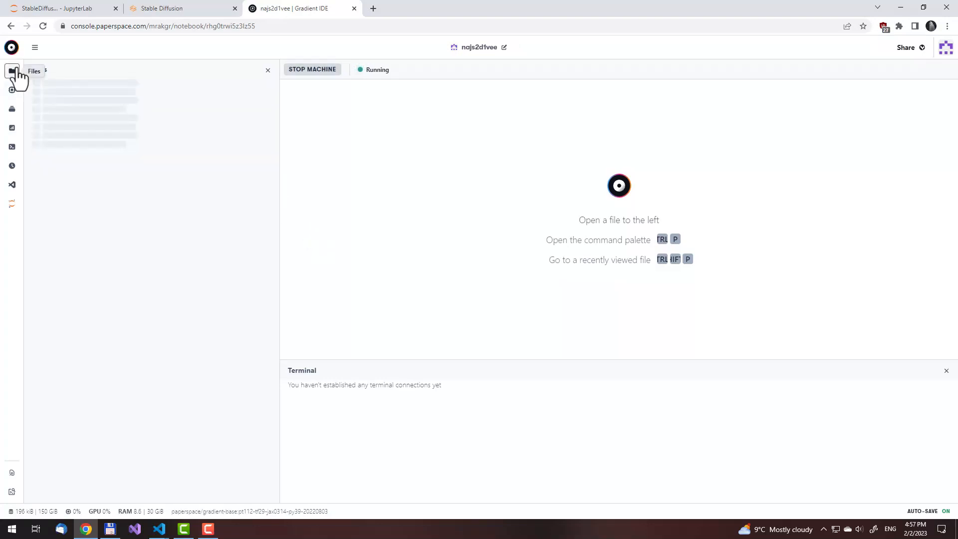
{"action": "left_click", "coordinate": [96, 110]}
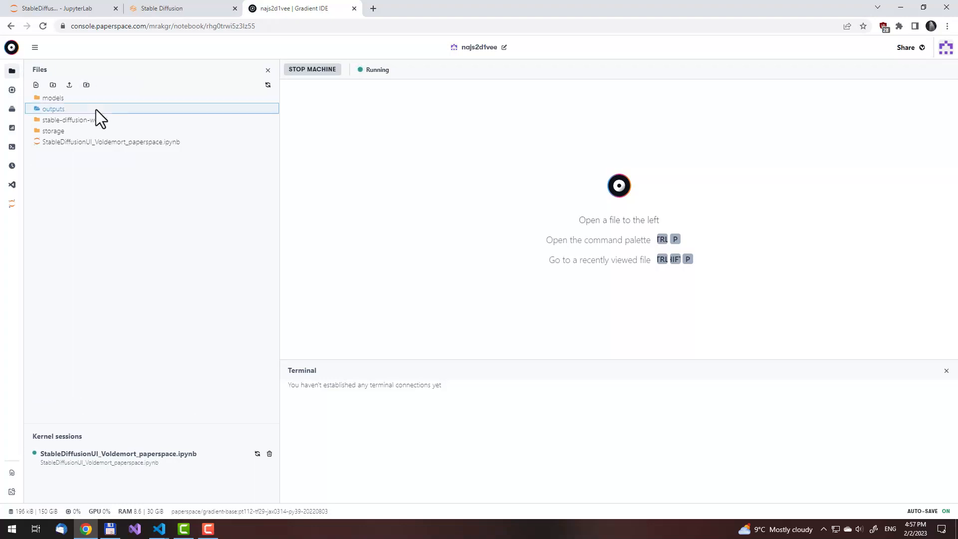
{"action": "left_click", "coordinate": [101, 142]}
{"action": "left_click", "coordinate": [155, 155]}
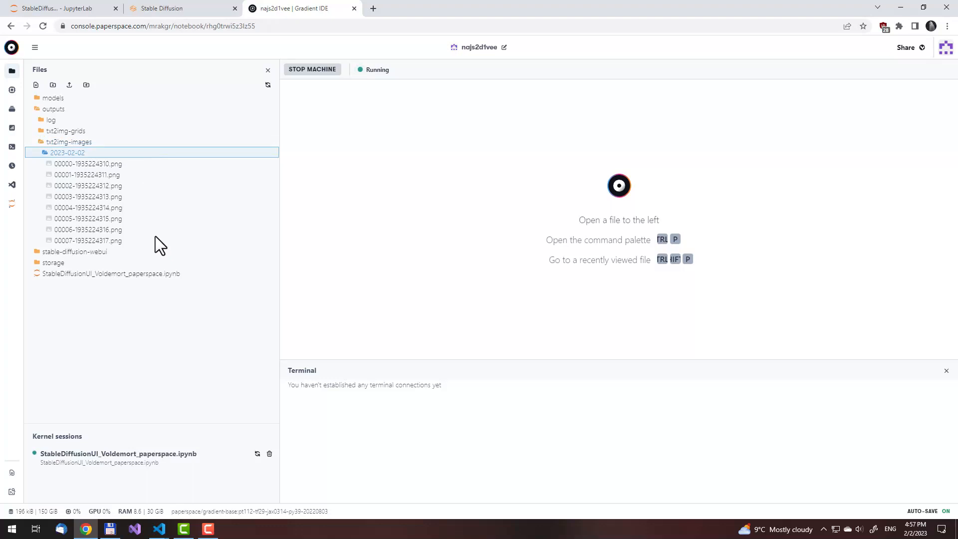
{"action": "left_click", "coordinate": [148, 241]}
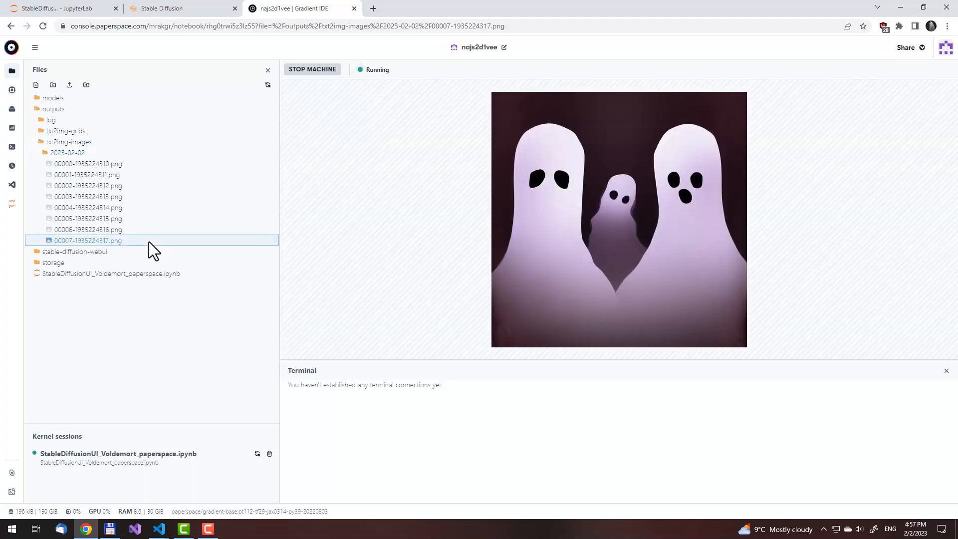
{"action": "left_click", "coordinate": [149, 230]}
{"action": "left_click", "coordinate": [151, 220]}
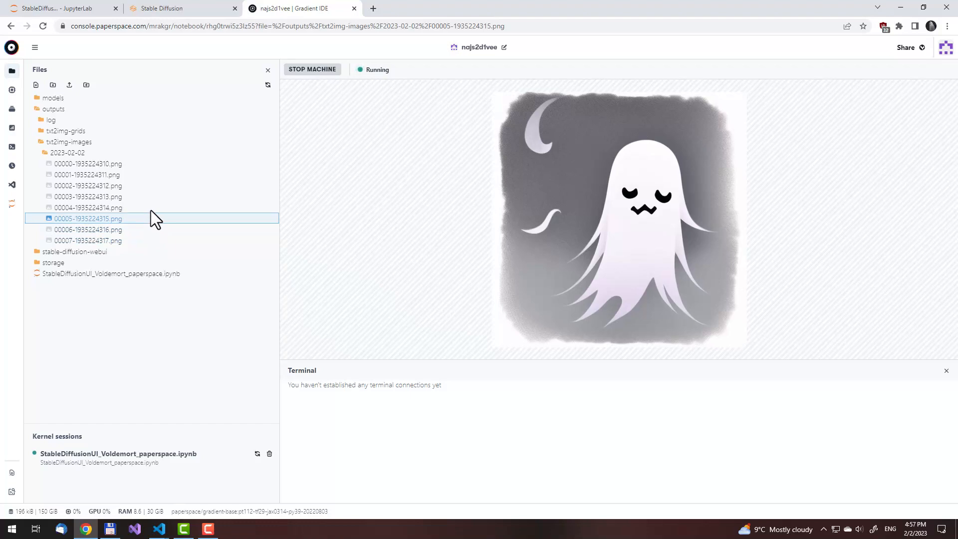
Copy the previewed ghost image and paste it as the img2img input on the Stable Diffusion page
{"action": "right_click", "coordinate": [578, 199]}
{"action": "left_click", "coordinate": [603, 230]}
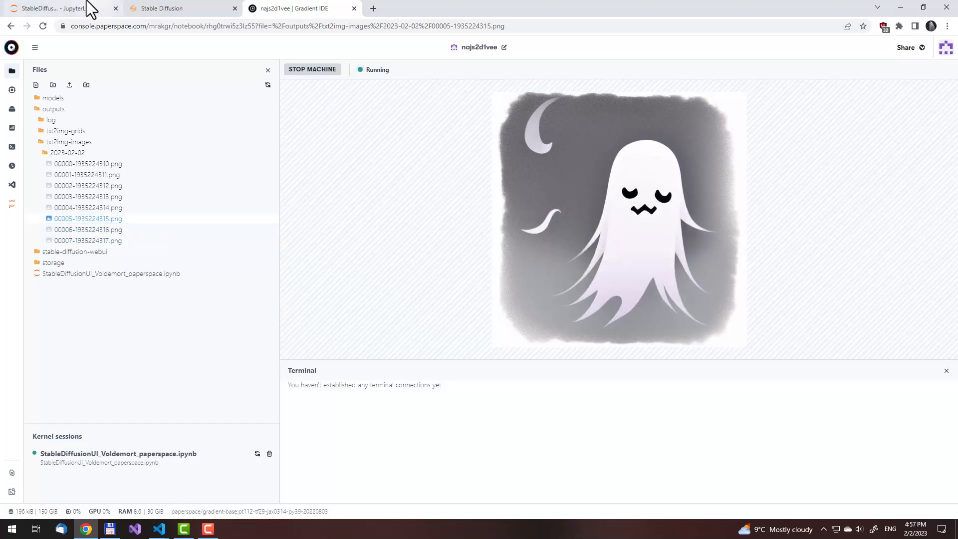
{"action": "left_click", "coordinate": [60, 4]}
{"action": "left_click", "coordinate": [155, 9]}
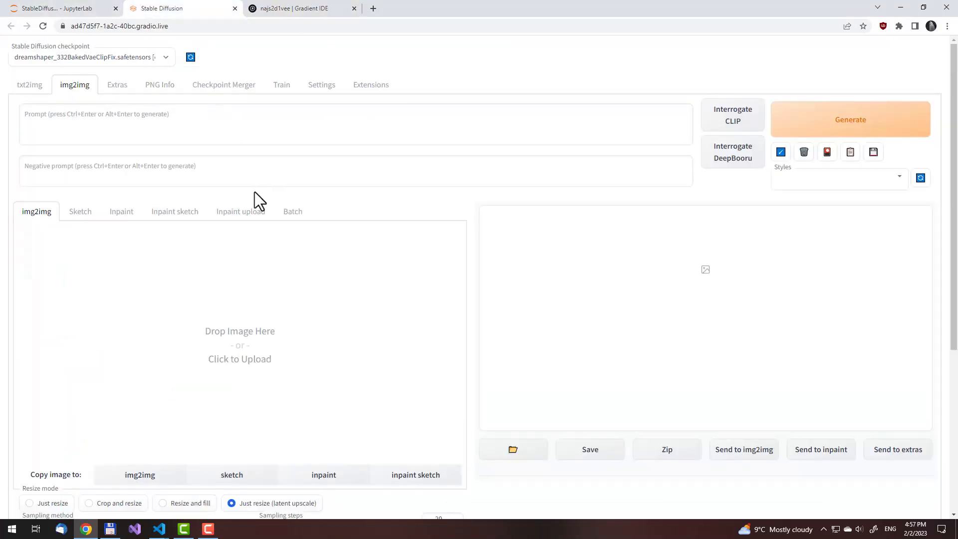
{"action": "key", "text": "ctrl+v"}
Check the img2img default values down to the Script option, and reopen ui-config.json in nano from the JupyterLab terminal
{"action": "scroll", "coordinate": [301, 202], "scroll_direction": "down", "scroll_amount": 2}
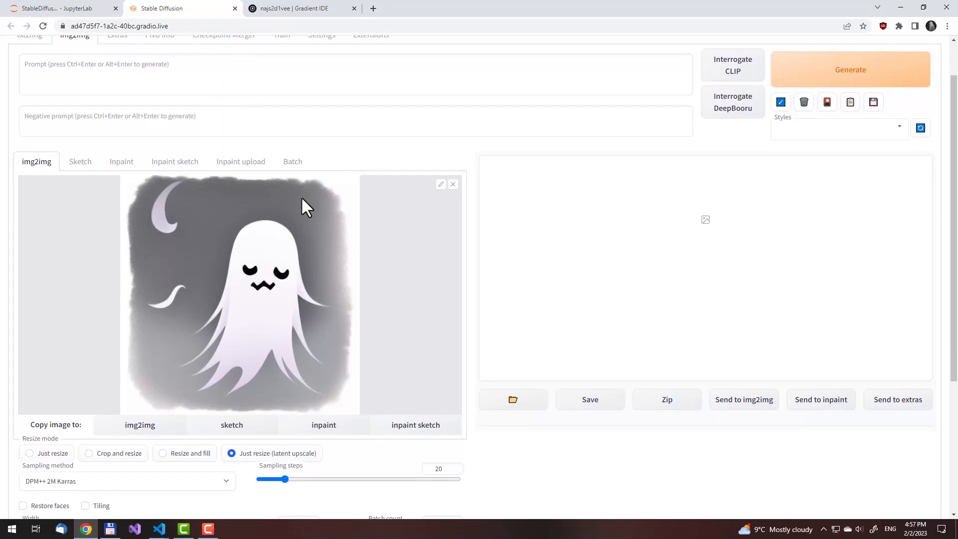
{"action": "scroll", "coordinate": [304, 207], "scroll_direction": "down", "scroll_amount": 1}
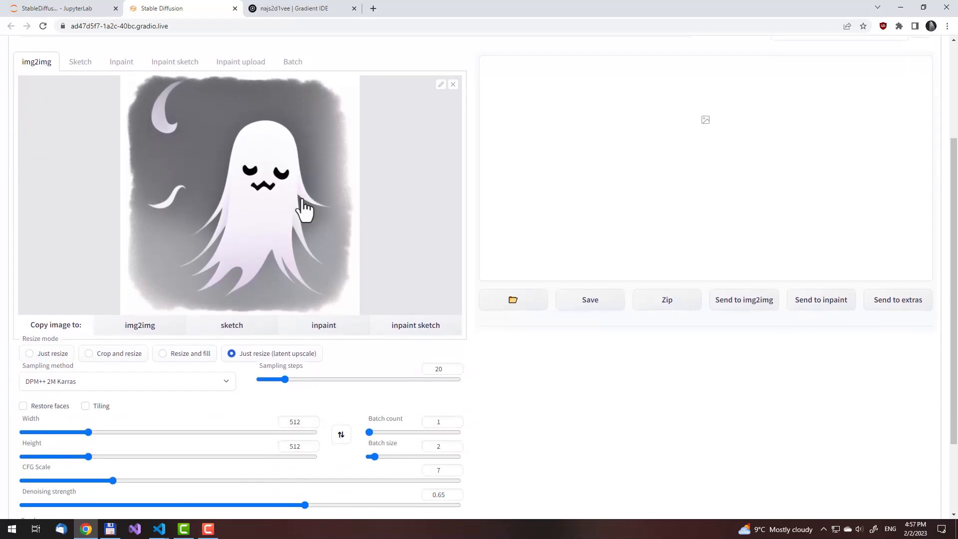
{"action": "scroll", "coordinate": [305, 207], "scroll_direction": "down", "scroll_amount": 2}
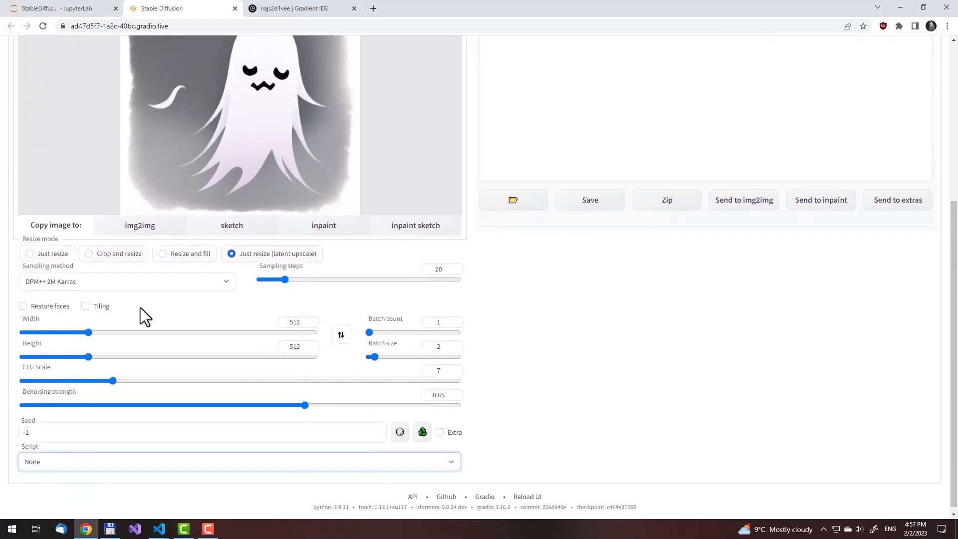
{"action": "left_click", "coordinate": [83, 8]}
{"action": "left_click", "coordinate": [496, 59]}
{"action": "key", "text": "Up"}
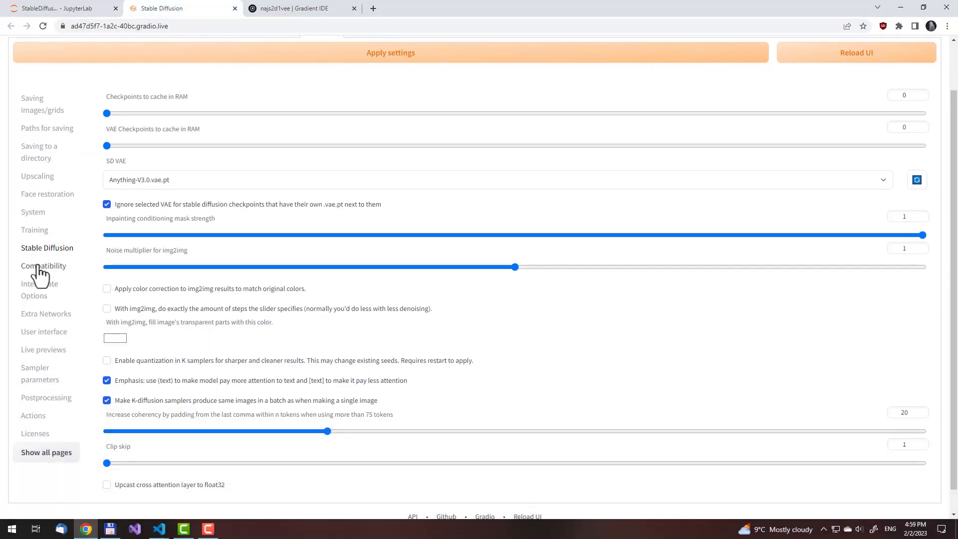
Go through the WebUI settings from Compatibility to User interface and switch off "Send size when sending prompt or image to another interface"
{"action": "left_click", "coordinate": [39, 267]}
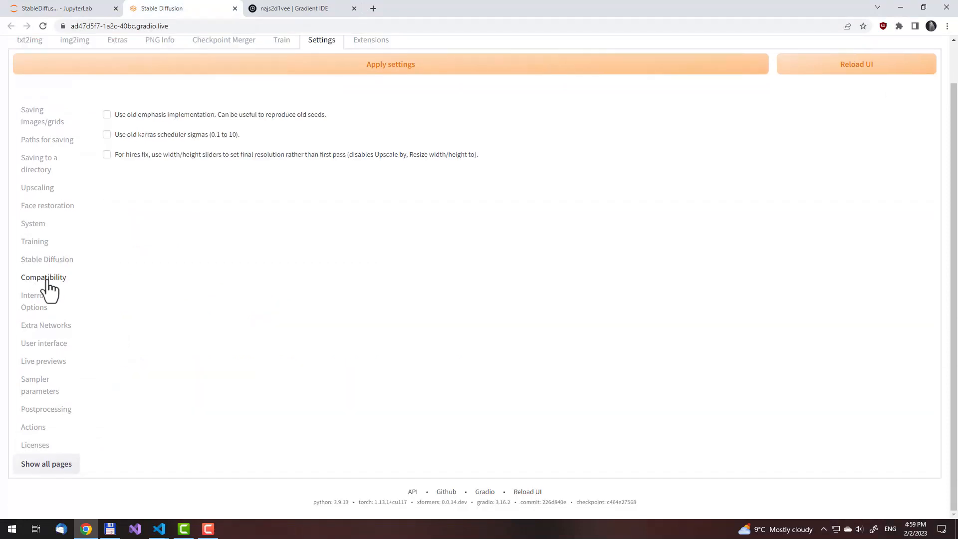
{"action": "left_click", "coordinate": [52, 301]}
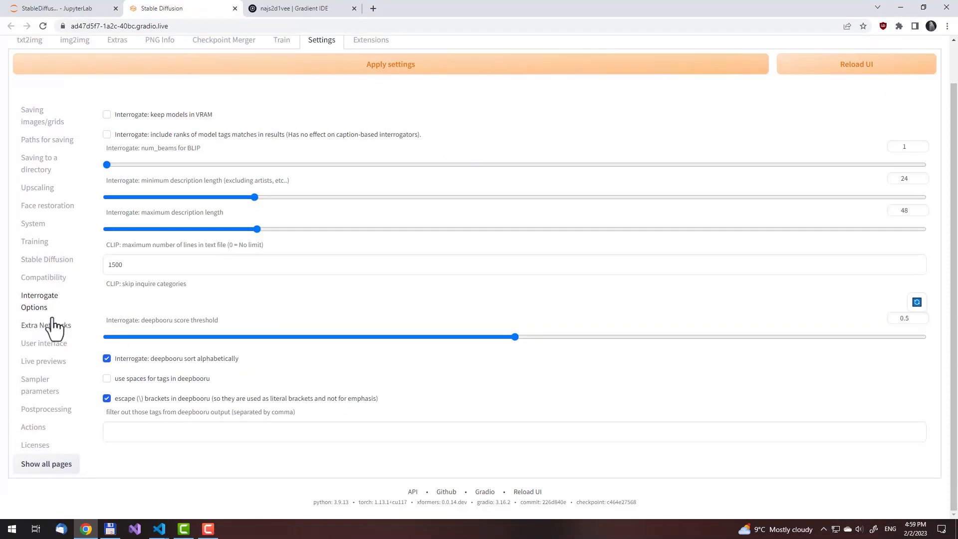
{"action": "left_click", "coordinate": [52, 327]}
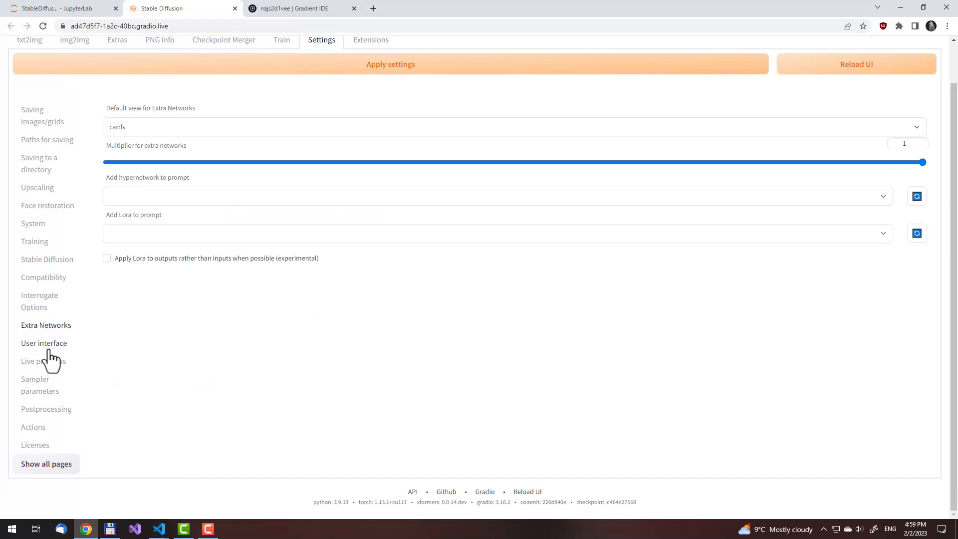
{"action": "left_click", "coordinate": [50, 344]}
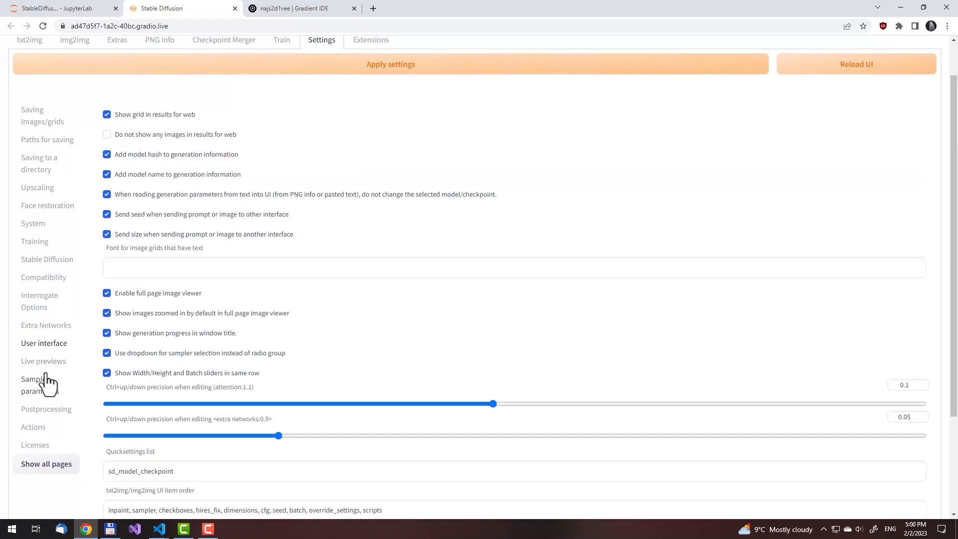
{"action": "left_click", "coordinate": [201, 236]}
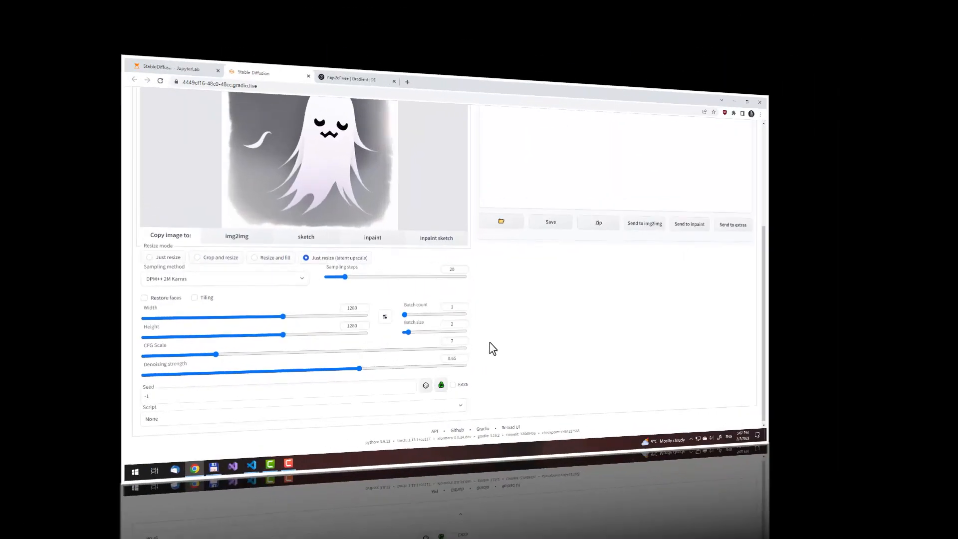
Generate img2img results from the ghost image with the prompt "ghosts", and switch to JupyterLab to check the launch cell's output
{"action": "scroll", "coordinate": [495, 383], "scroll_direction": "up", "scroll_amount": 5}
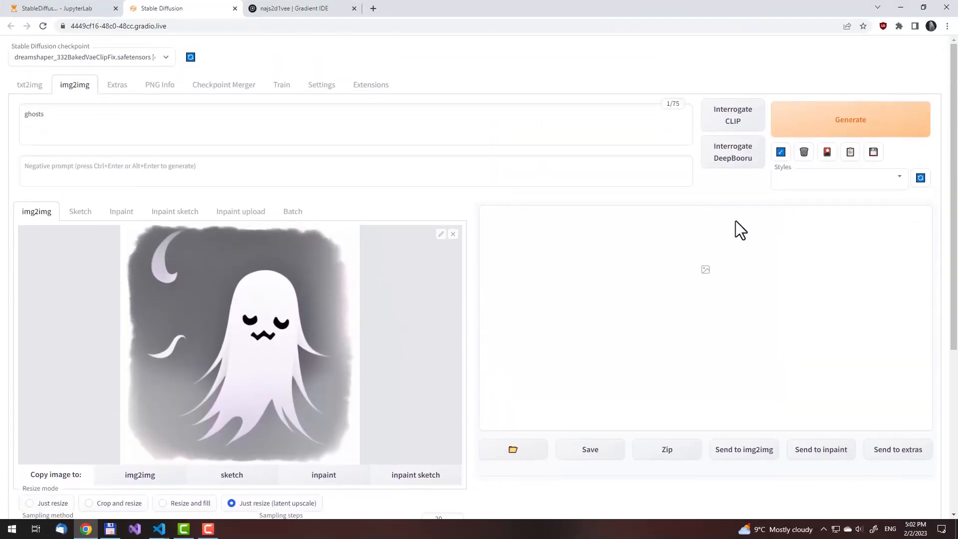
{"action": "left_click", "coordinate": [870, 136]}
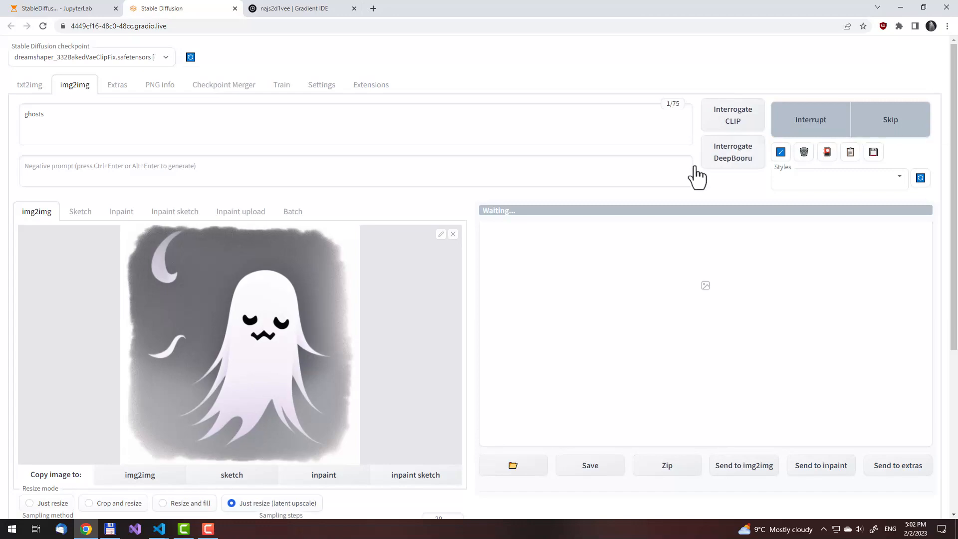
{"action": "left_click", "coordinate": [65, 8]}
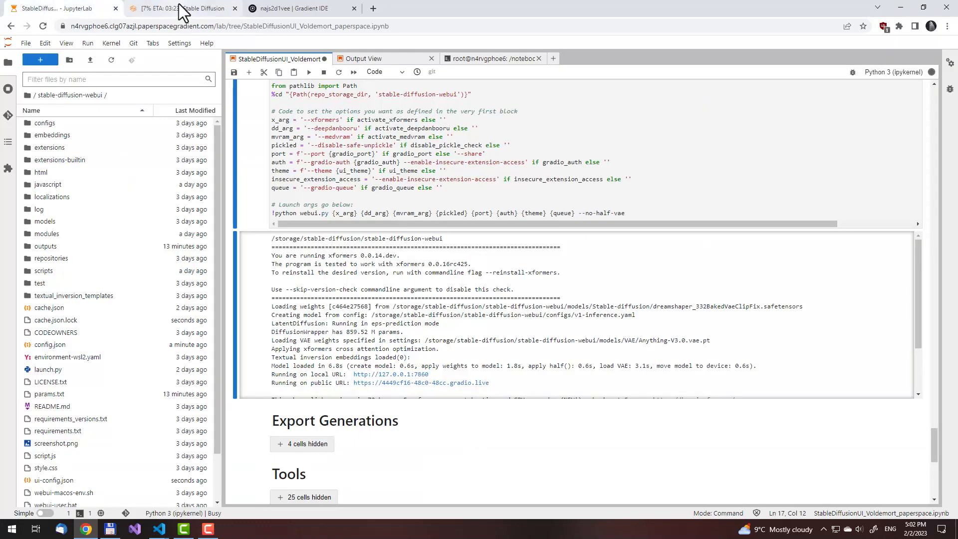
Return to the Stable Diffusion page and examine the two generated ghost images enlarged at full size, closing the viewer at the end
{"action": "left_click", "coordinate": [190, 8]}
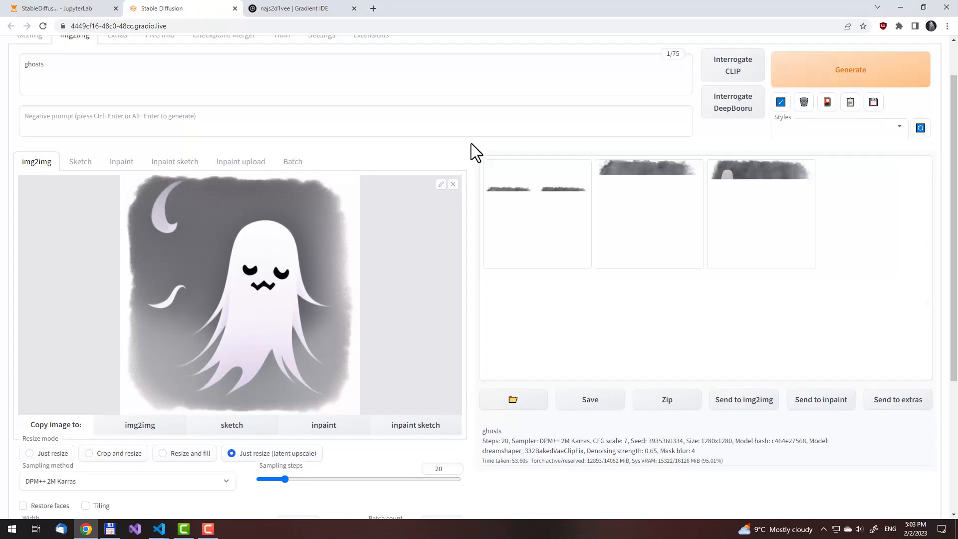
{"action": "left_click", "coordinate": [688, 261]}
{"action": "left_click", "coordinate": [691, 264]}
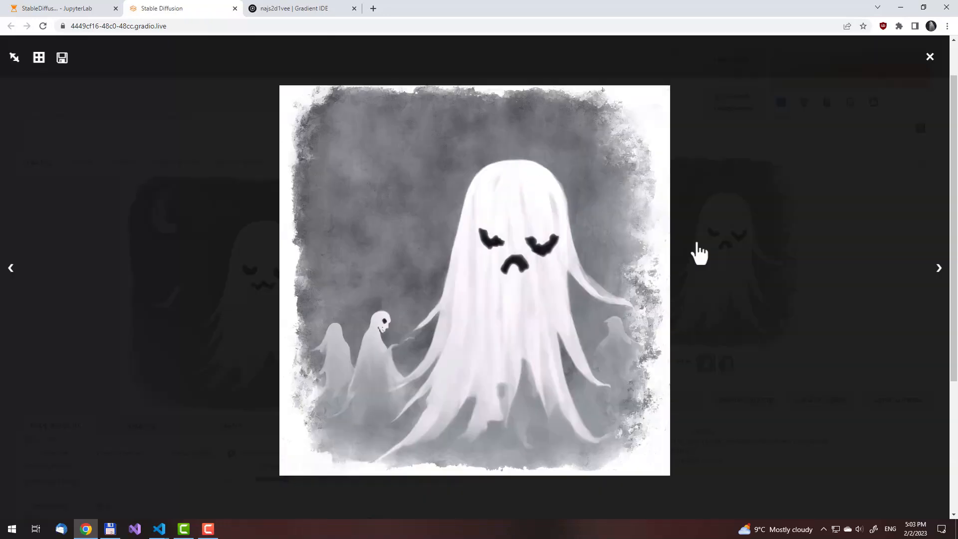
{"action": "left_click", "coordinate": [15, 57]}
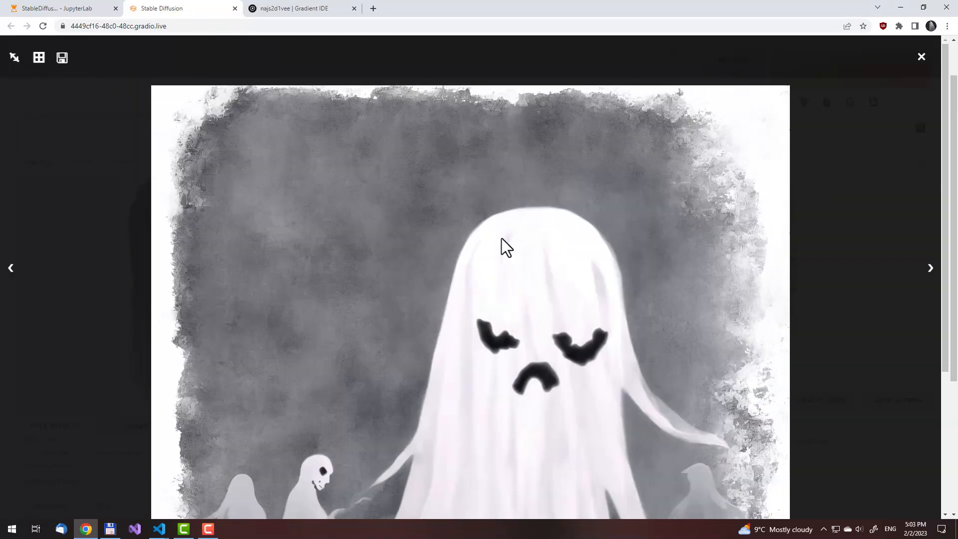
{"action": "scroll", "coordinate": [491, 249], "scroll_direction": "down", "scroll_amount": 1}
{"action": "scroll", "coordinate": [489, 246], "scroll_direction": "down", "scroll_amount": 4}
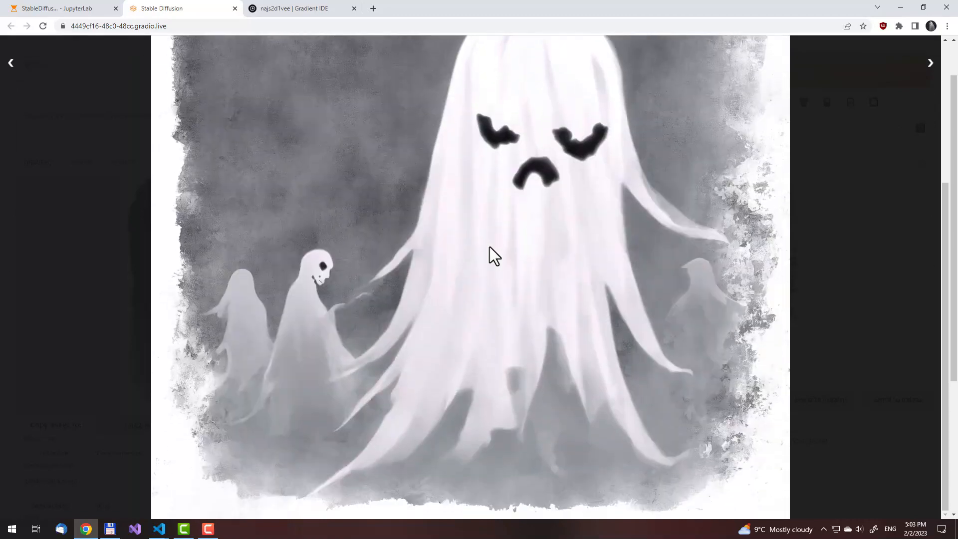
{"action": "key", "text": "Right"}
{"action": "scroll", "coordinate": [489, 247], "scroll_direction": "down", "scroll_amount": 4}
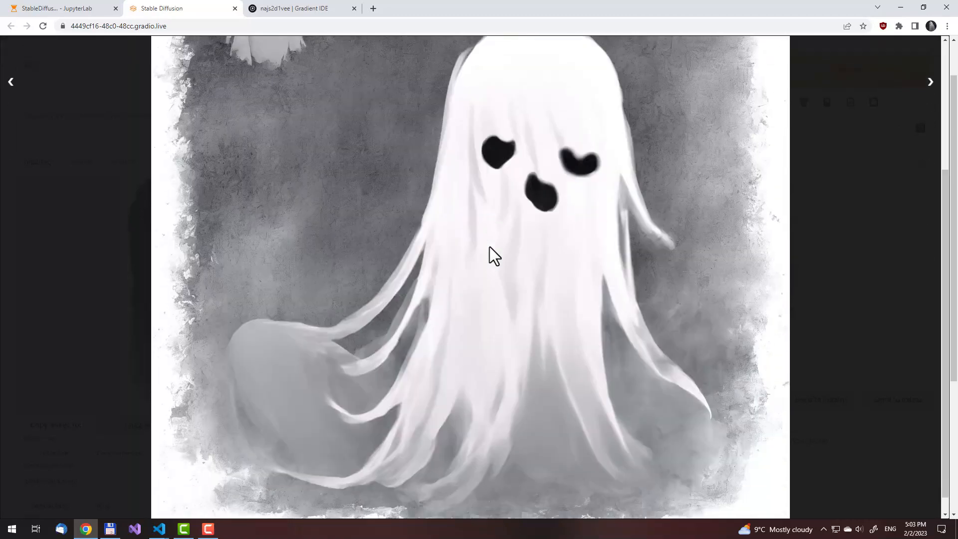
{"action": "scroll", "coordinate": [489, 246], "scroll_direction": "up", "scroll_amount": 4}
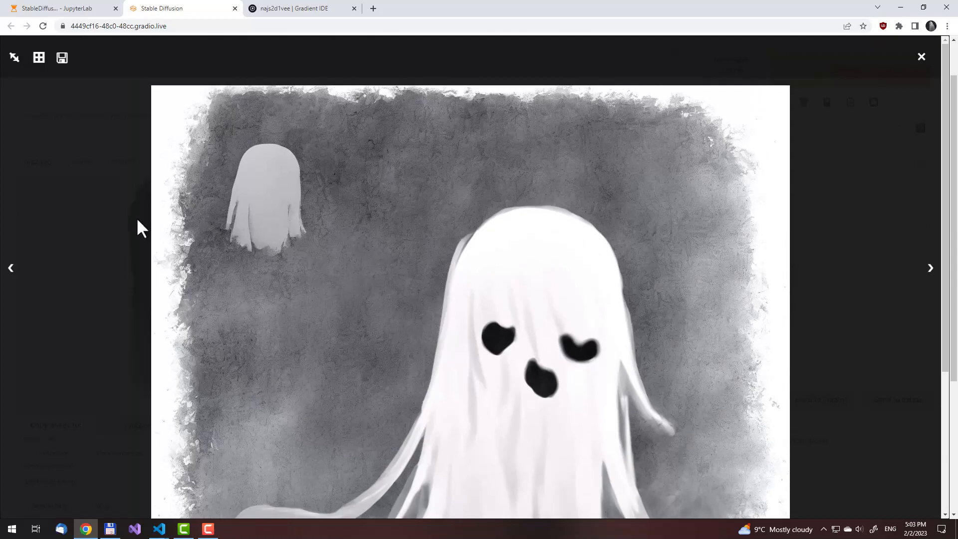
{"action": "left_click", "coordinate": [95, 227]}
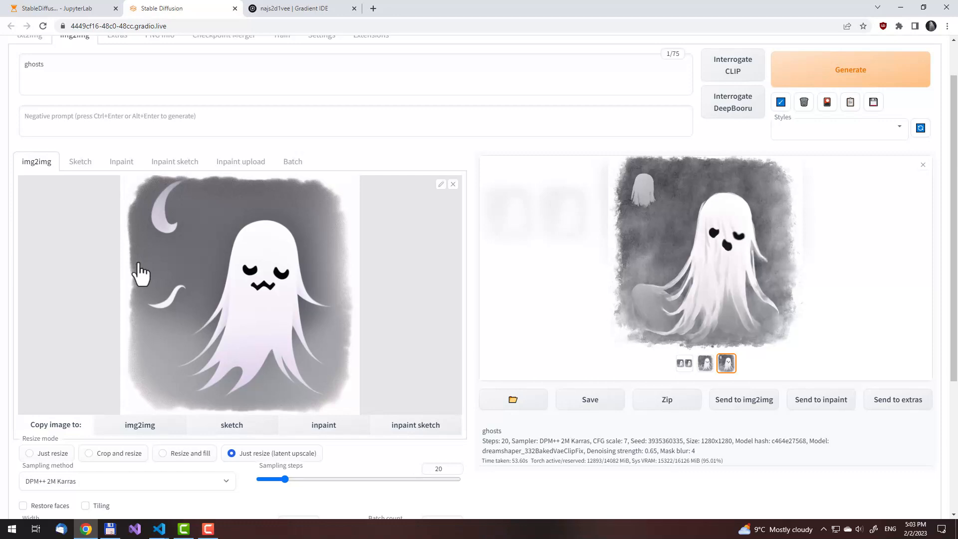
Copy the original ghost image from the img2img input and place it as the single-image source in Extras
{"action": "right_click", "coordinate": [243, 238]}
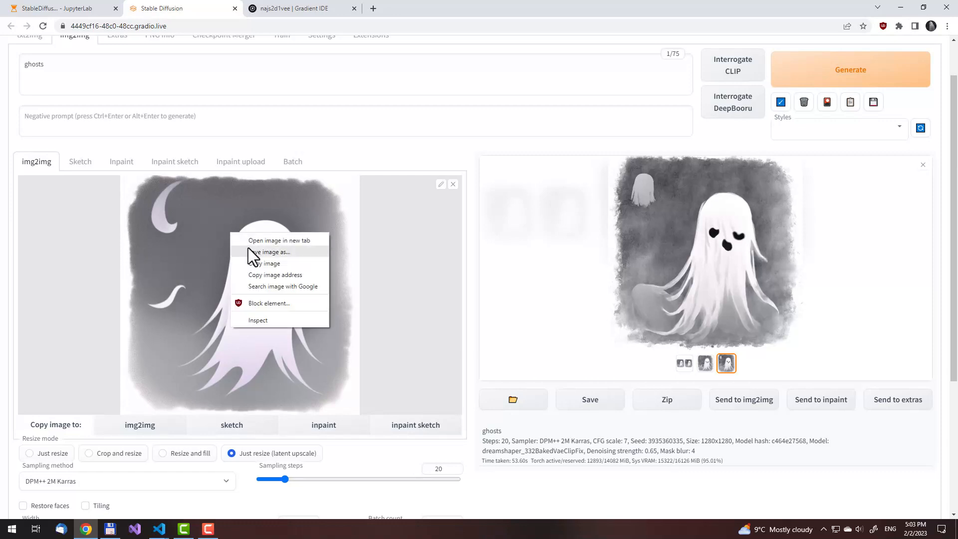
{"action": "left_click", "coordinate": [255, 263]}
{"action": "scroll", "coordinate": [259, 222], "scroll_direction": "up", "scroll_amount": 1}
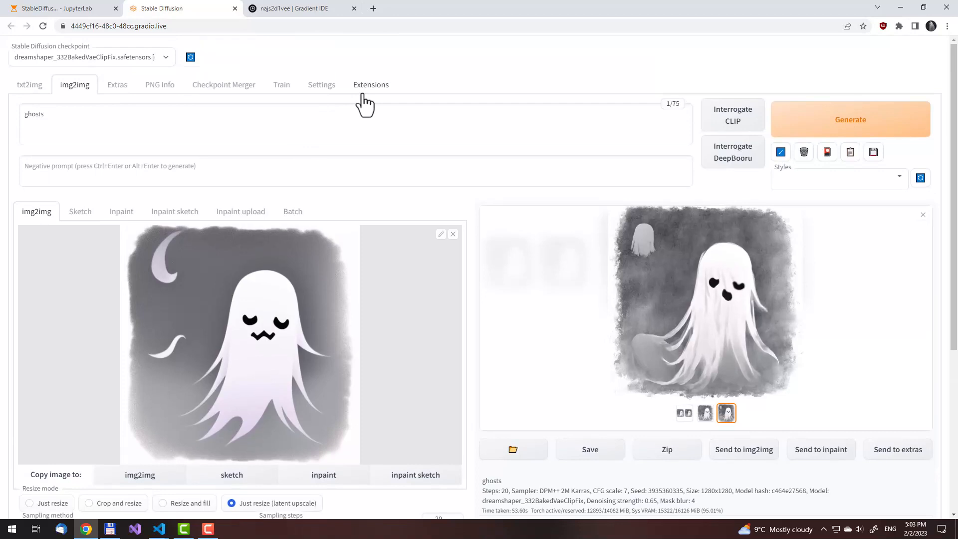
{"action": "left_click", "coordinate": [119, 87]}
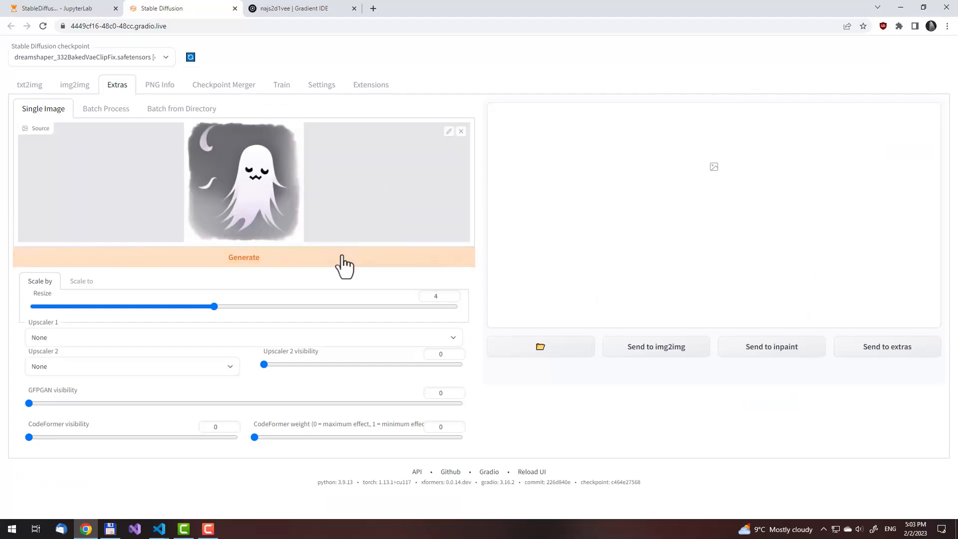
Upscale the source ghost image by 2.5 with R-ESRGAN 4x+ Anime6B as Upscaler 1
{"action": "double_click", "coordinate": [444, 298]}
{"action": "type", "text": "2.5"}
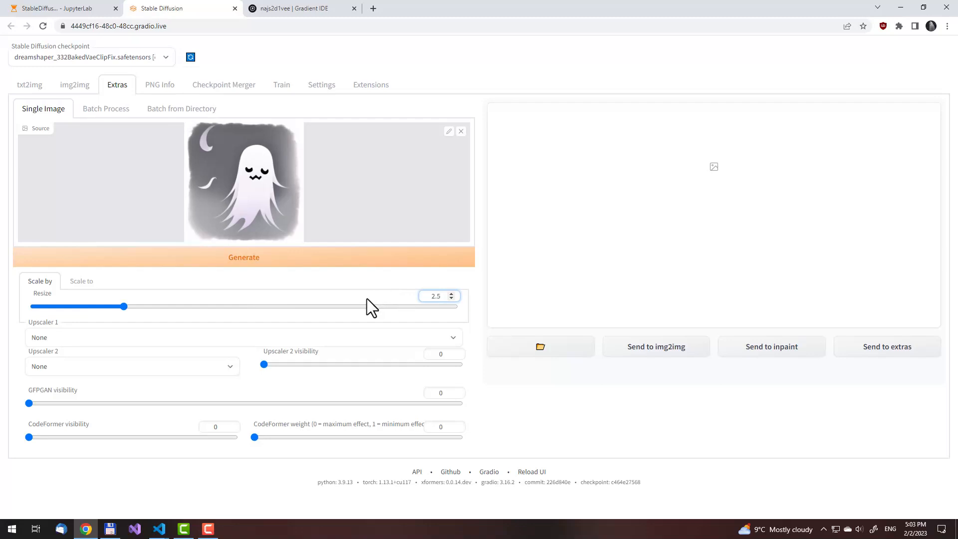
{"action": "left_click", "coordinate": [222, 336]}
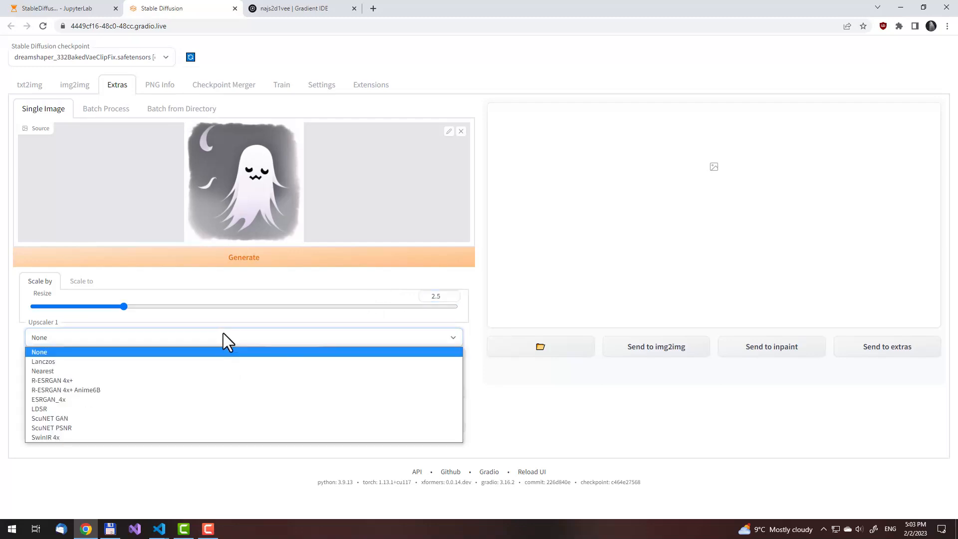
{"action": "left_click", "coordinate": [190, 387]}
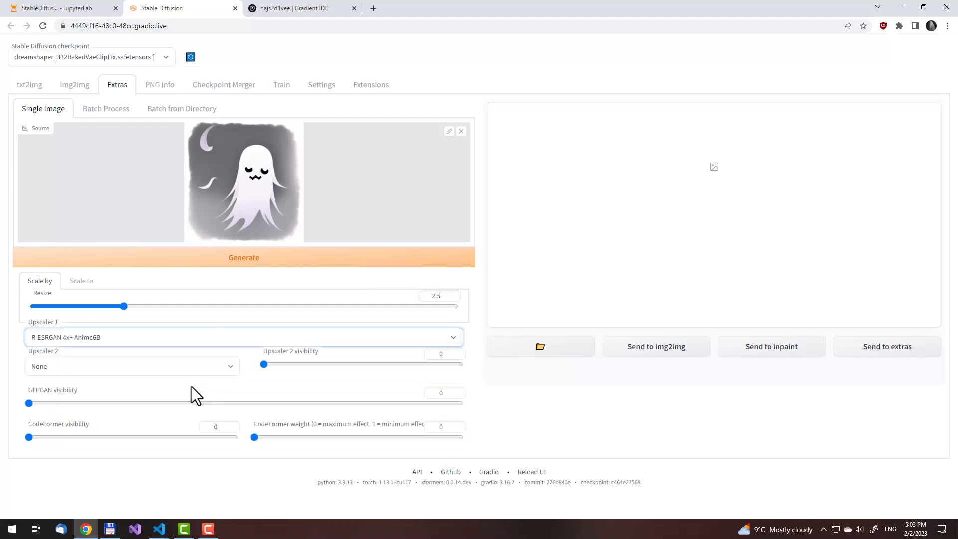
{"action": "left_click", "coordinate": [254, 264]}
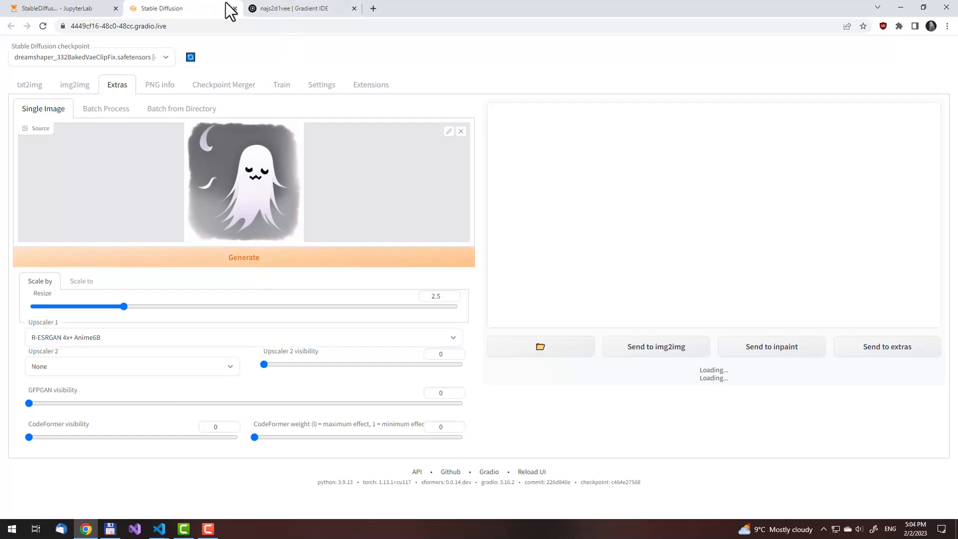
Reopen ui-config.json in nano from the JupyterLab terminal and look through it for the Extras resize and upscaler defaults
{"action": "left_click", "coordinate": [67, 9]}
{"action": "key", "text": "Up"}
{"action": "key", "text": "Return"}
{"action": "key", "text": "Page_Down"}
{"action": "key", "text": "Page_Down"}
{"action": "key", "text": "Page_Down"}
{"action": "key", "text": "Page_Down"}
{"action": "key", "text": "Page_Down"}
{"action": "key", "text": "Page_Down"}
{"action": "key", "text": "Page_Down"}
{"action": "key", "text": "Page_Down"}
{"action": "key", "text": "Page_Down"}
{"action": "key", "text": "Page_Down"}
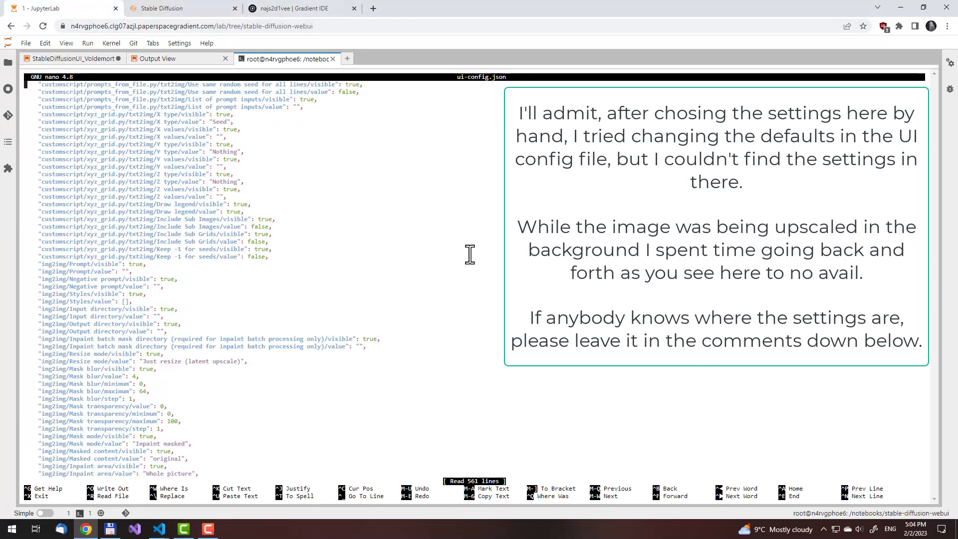
{"action": "key", "text": "Page_Up"}
{"action": "key", "text": "Page_Up"}
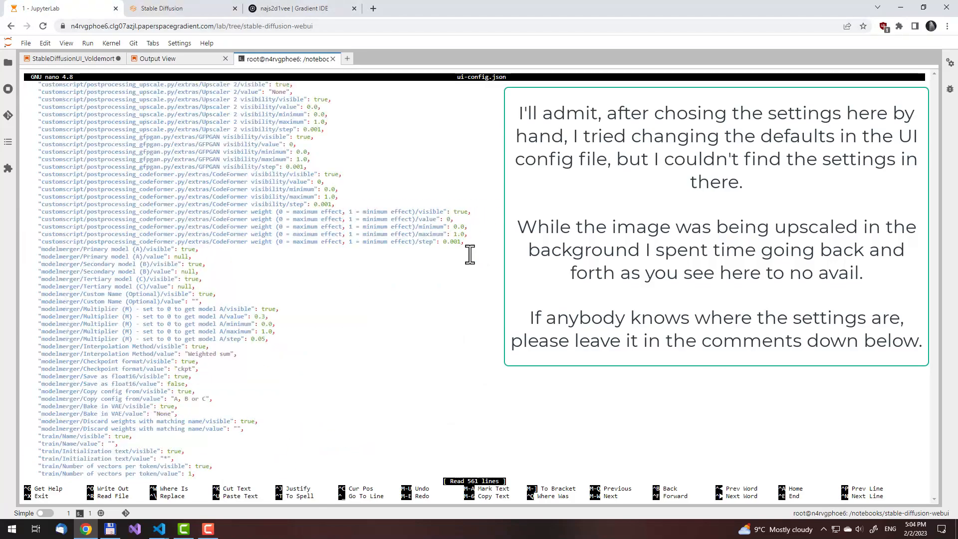
{"action": "key", "text": "Page_Up"}
{"action": "key", "text": "Page_Up"}
{"action": "key", "text": "Page_Up"}
{"action": "key", "text": "Page_Up"}
{"action": "key", "text": "Page_Up"}
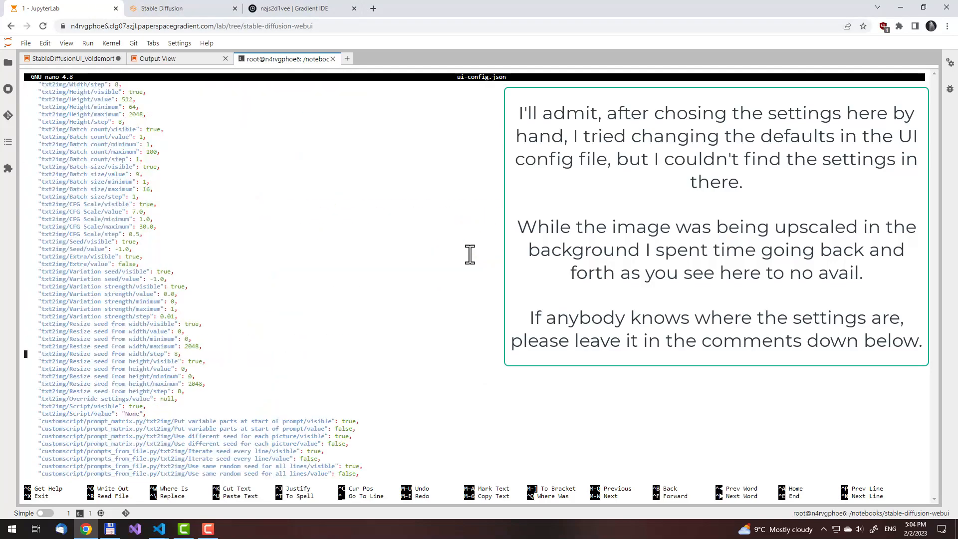
{"action": "key", "text": "Page_Down"}
{"action": "key", "text": "Page_Down"}
{"action": "key", "text": "Page_Down"}
{"action": "key", "text": "Page_Down"}
{"action": "key", "text": "Page_Down"}
{"action": "key", "text": "Page_Down"}
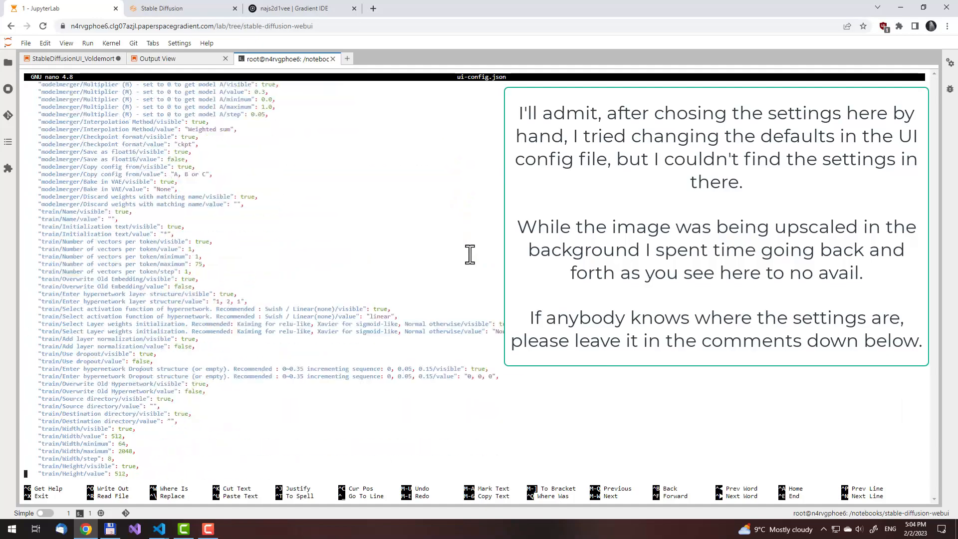
{"action": "scroll", "coordinate": [470, 255], "scroll_direction": "down", "scroll_amount": 18}
{"action": "scroll", "coordinate": [469, 254], "scroll_direction": "up", "scroll_amount": 20}
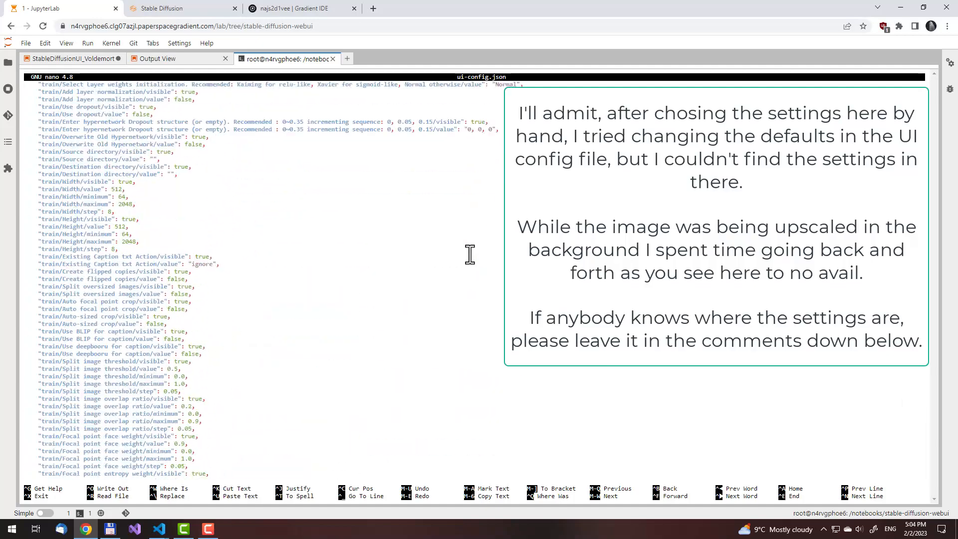
{"action": "scroll", "coordinate": [470, 254], "scroll_direction": "up", "scroll_amount": 20}
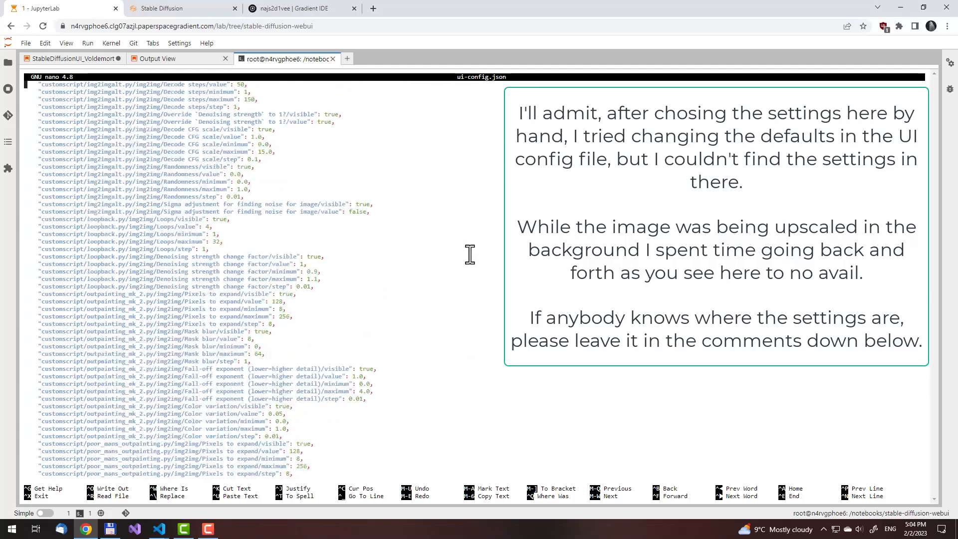
{"action": "scroll", "coordinate": [470, 254], "scroll_direction": "up", "scroll_amount": 20}
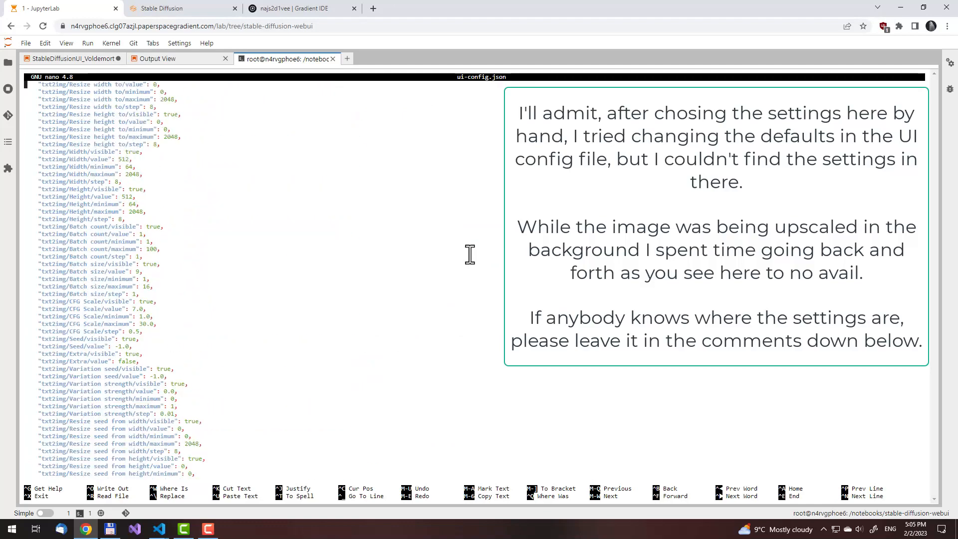
{"action": "scroll", "coordinate": [470, 254], "scroll_direction": "up", "scroll_amount": 5}
Return to the Stable Diffusion page and examine the upscaled ghost image enlarged at full size
{"action": "left_click", "coordinate": [189, 7]}
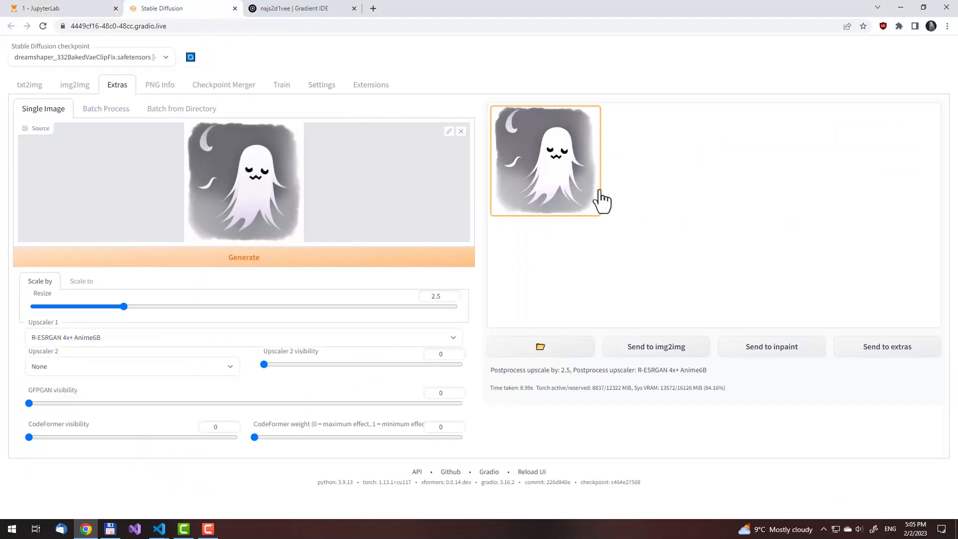
{"action": "left_click", "coordinate": [552, 162]}
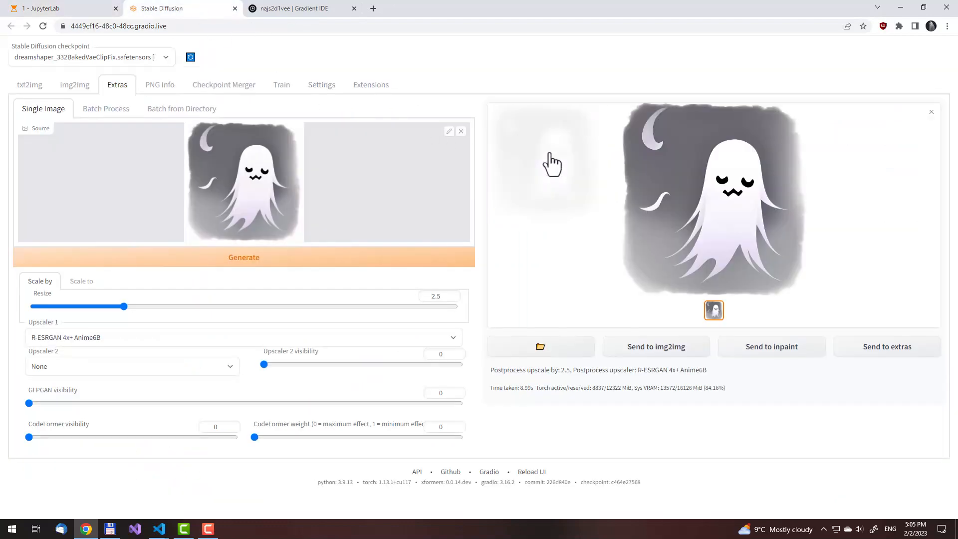
{"action": "left_click", "coordinate": [683, 207]}
{"action": "left_click", "coordinate": [8, 55]}
{"action": "left_click", "coordinate": [691, 223]}
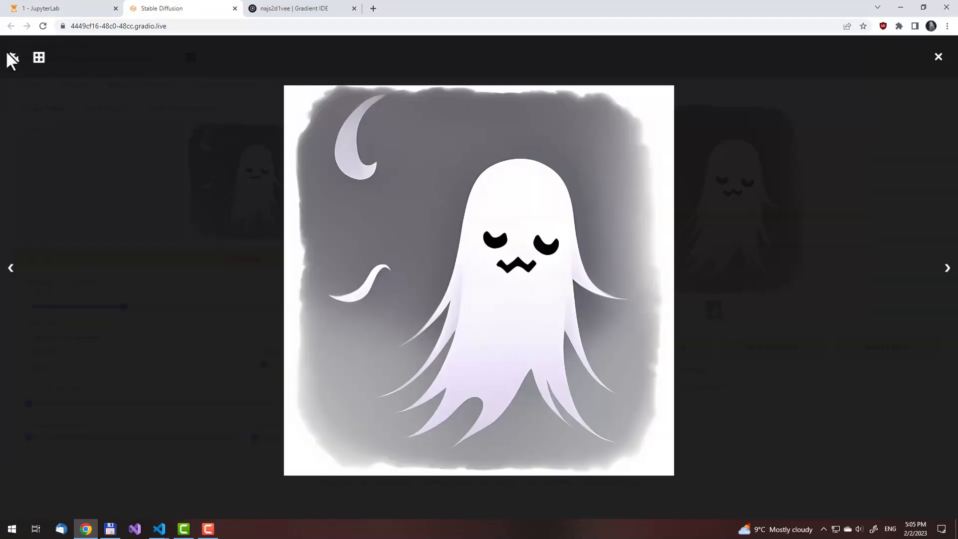
{"action": "left_click", "coordinate": [11, 57]}
{"action": "scroll", "coordinate": [536, 278], "scroll_direction": "down", "scroll_amount": 1}
{"action": "scroll", "coordinate": [537, 277], "scroll_direction": "down", "scroll_amount": 4}
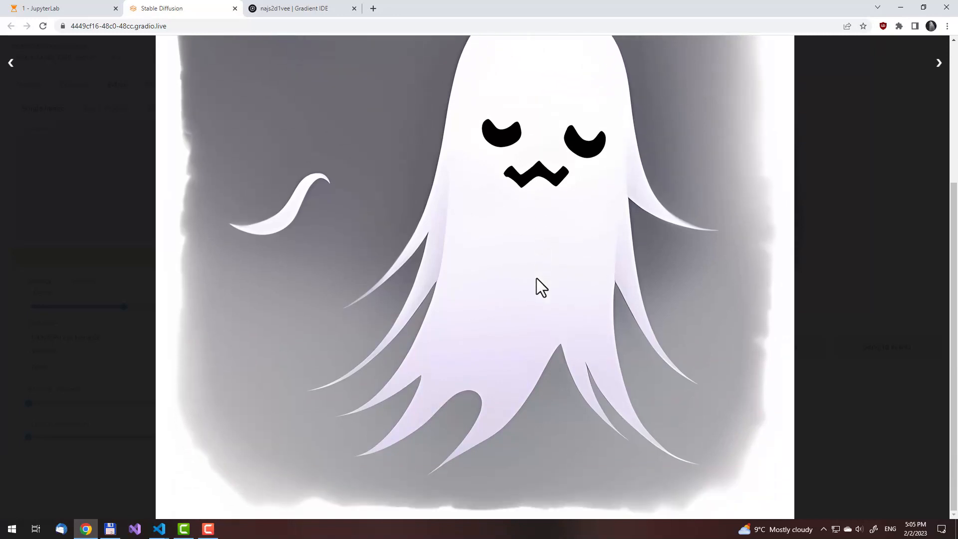
{"action": "scroll", "coordinate": [537, 278], "scroll_direction": "up", "scroll_amount": 5}
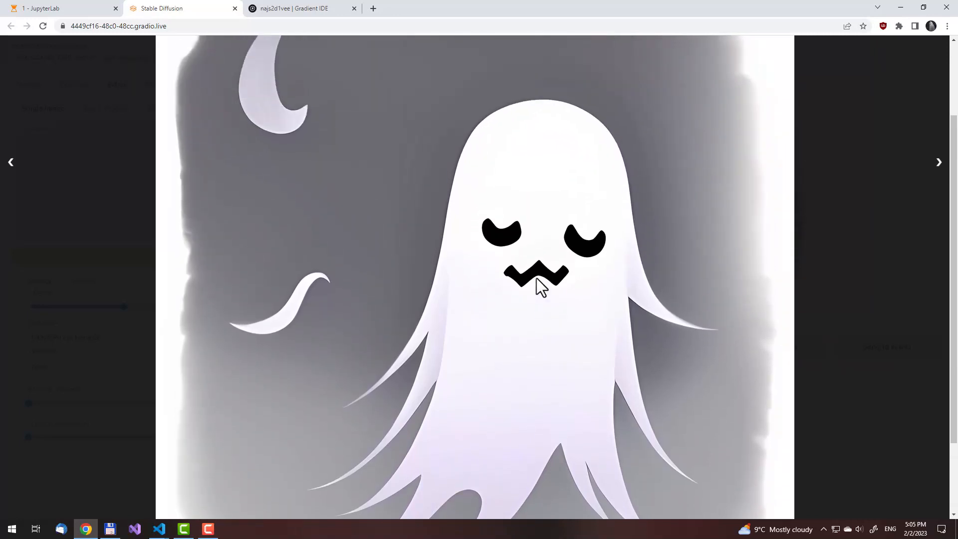
Save the upscaled ghost image as a PNG named "sleepy ghost" in the !Jan 2023 folder and dismiss the download notice
{"action": "right_click", "coordinate": [441, 180]}
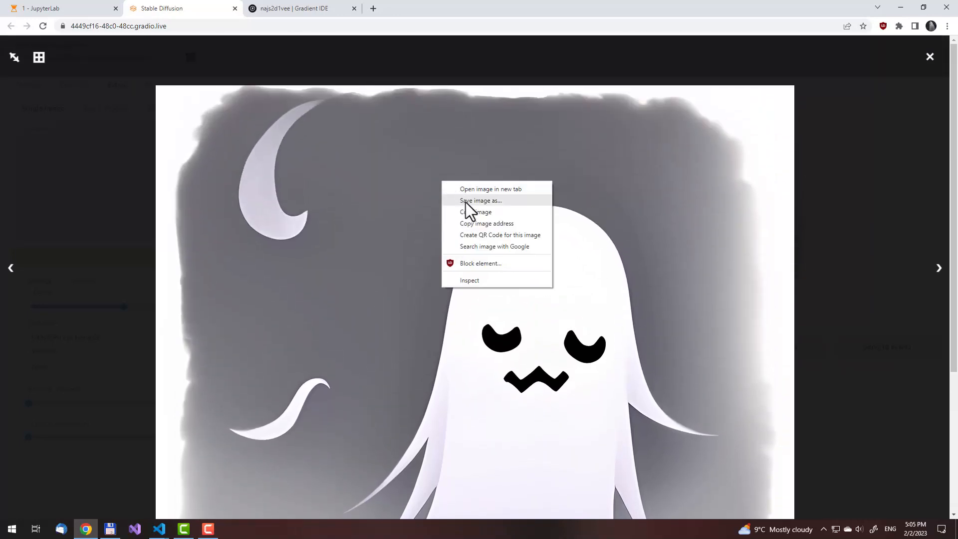
{"action": "left_click", "coordinate": [465, 202]}
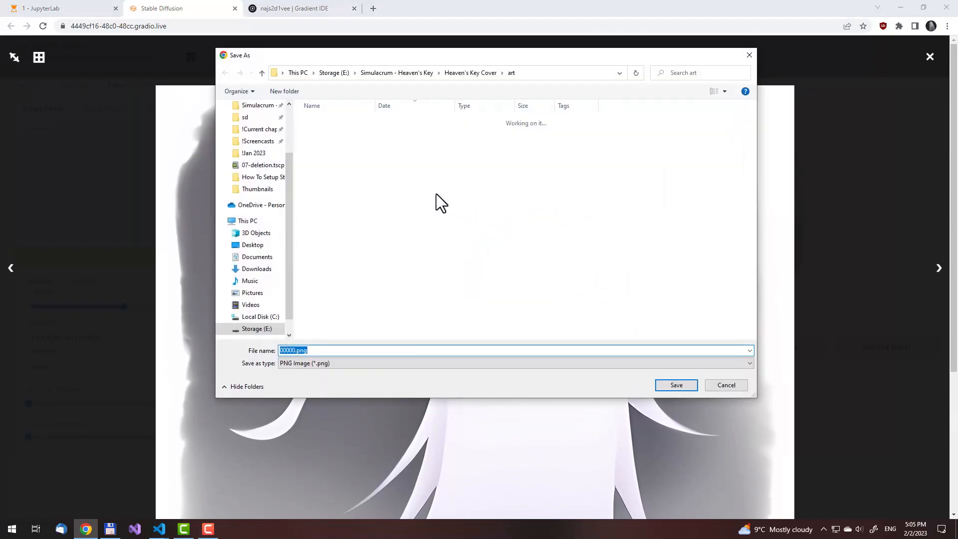
{"action": "left_click", "coordinate": [252, 153]}
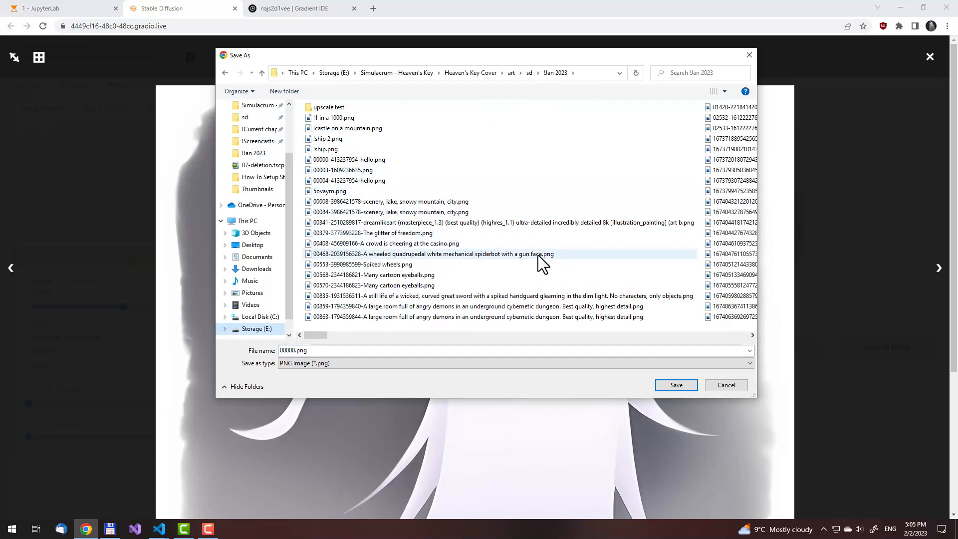
{"action": "left_click", "coordinate": [390, 350]}
{"action": "type", "text": "sl"}
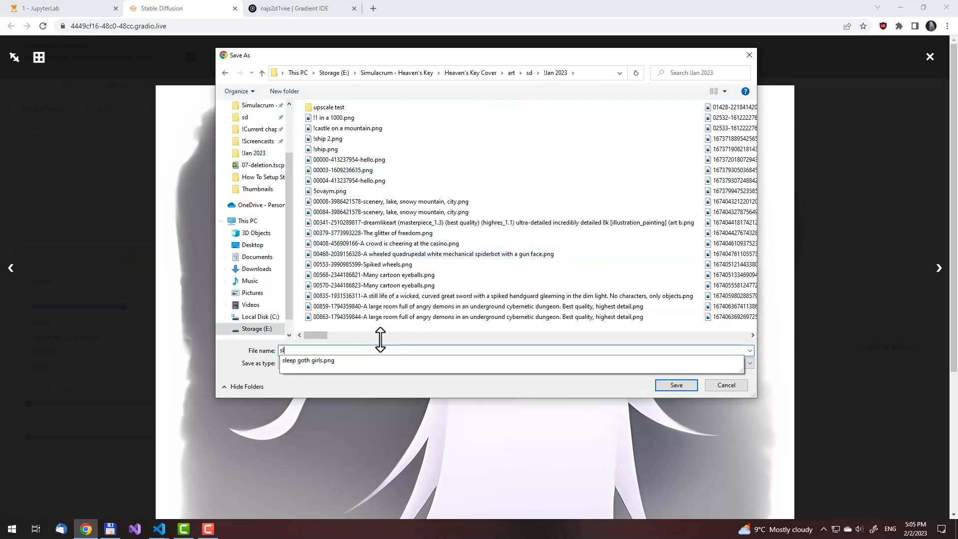
{"action": "type", "text": "eepy ghost"}
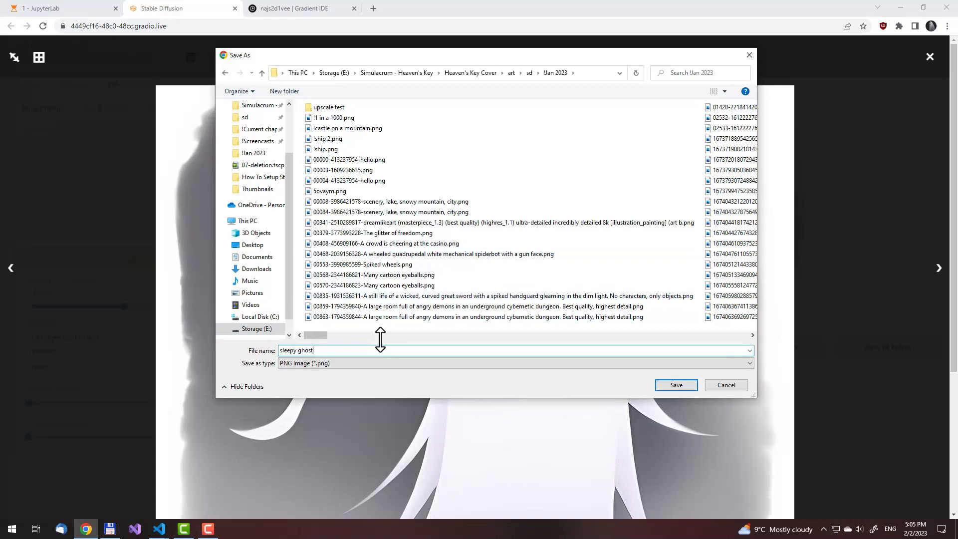
{"action": "key", "text": "Return"}
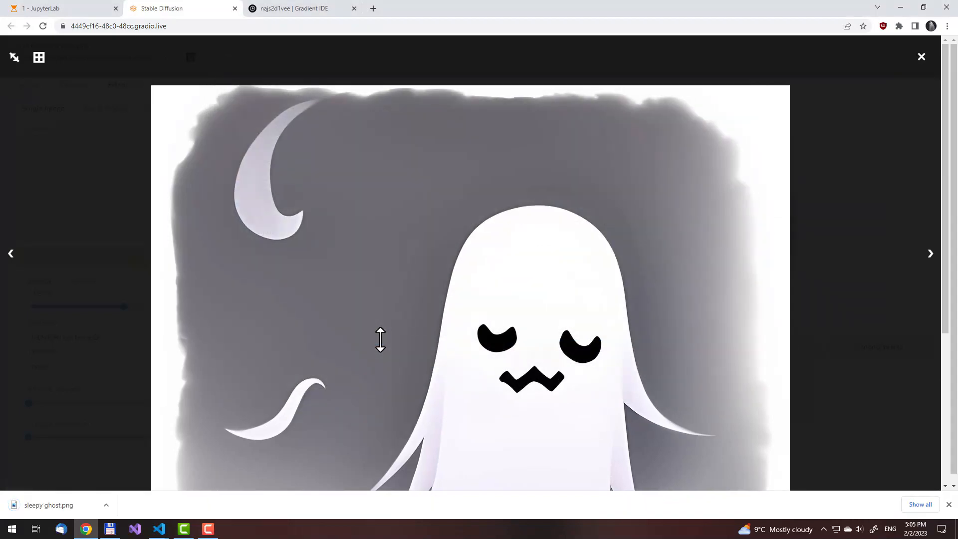
{"action": "left_click", "coordinate": [949, 504]}
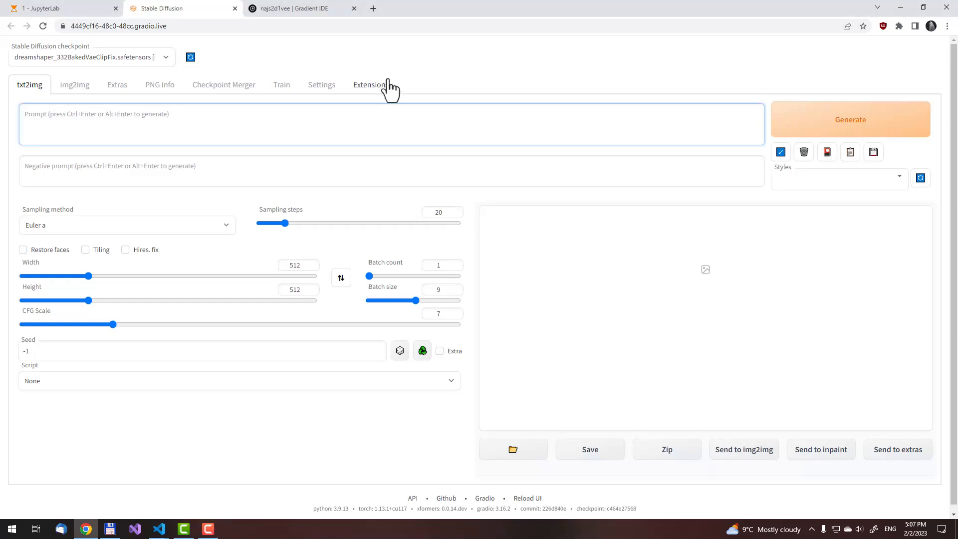
Generate a txt2img batch with the prompt "Default computer settings."
{"action": "type", "text": "Default computer settings."}
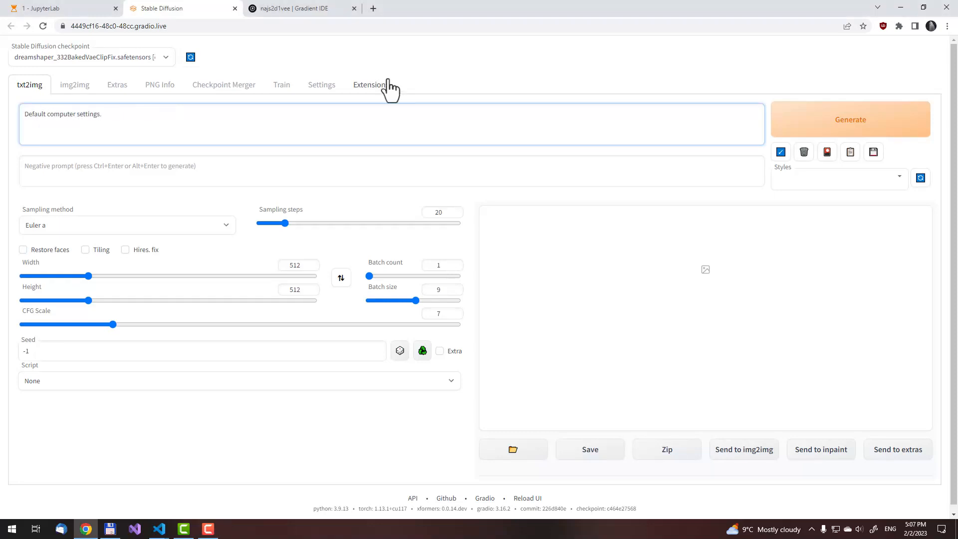
{"action": "key", "text": "ctrl+Return"}
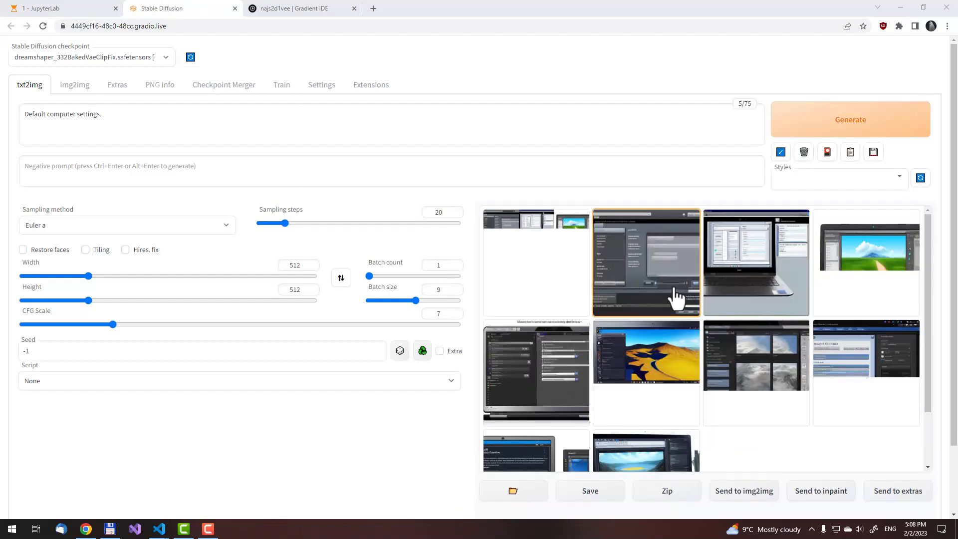
Look through the enlarged images of the "Default computer settings." batch one by one and close the viewer
{"action": "left_click", "coordinate": [659, 272]}
{"action": "left_click", "coordinate": [663, 288]}
{"action": "key", "text": "Right"}
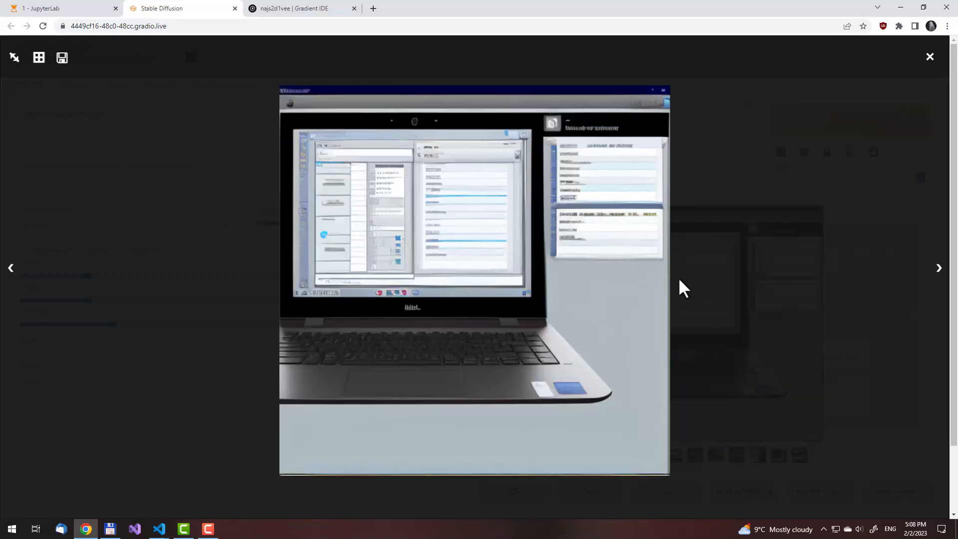
{"action": "key", "text": "Right"}
{"action": "key", "text": "Right"}
{"action": "key", "text": "Right"}
{"action": "key", "text": "Right"}
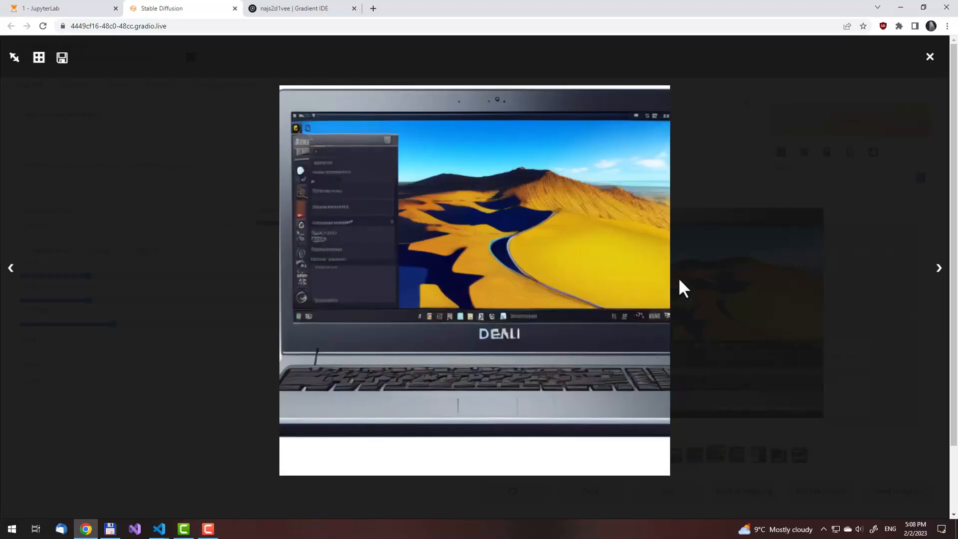
{"action": "key", "text": "Right"}
{"action": "key", "text": "Right"}
{"action": "key", "text": "Left"}
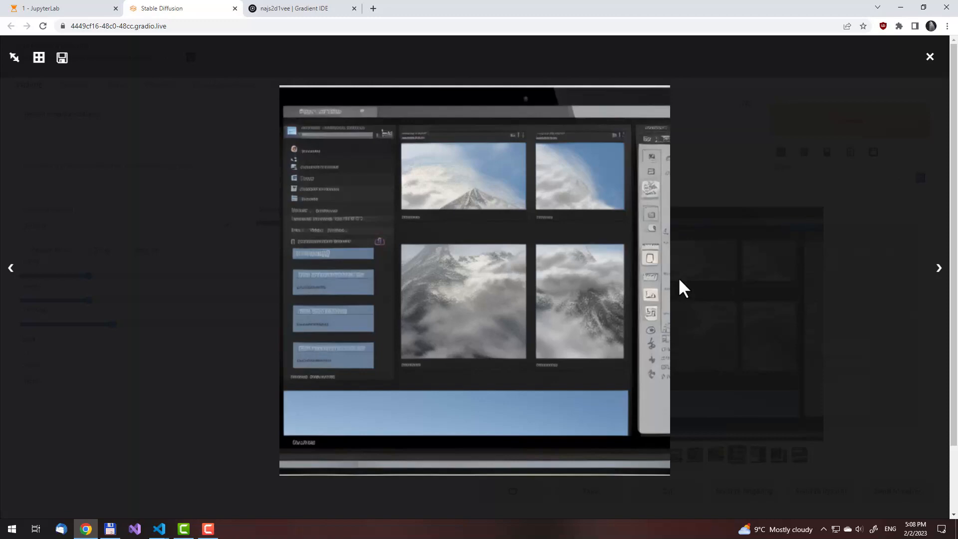
{"action": "key", "text": "Right"}
{"action": "key", "text": "Right"}
{"action": "key", "text": "Right"}
{"action": "key", "text": "Right"}
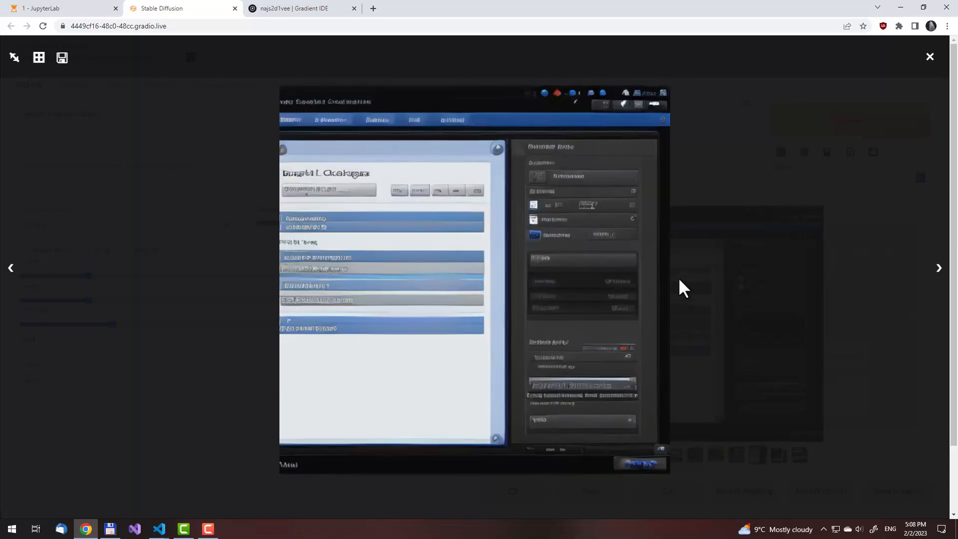
{"action": "left_click", "coordinate": [784, 239]}
Replace the txt2img prompt with "A futuristic computer." and generate a batch
{"action": "left_click", "coordinate": [232, 121]}
{"action": "key", "text": "ctrl+a"}
{"action": "type", "text": "A futuristic computer."}
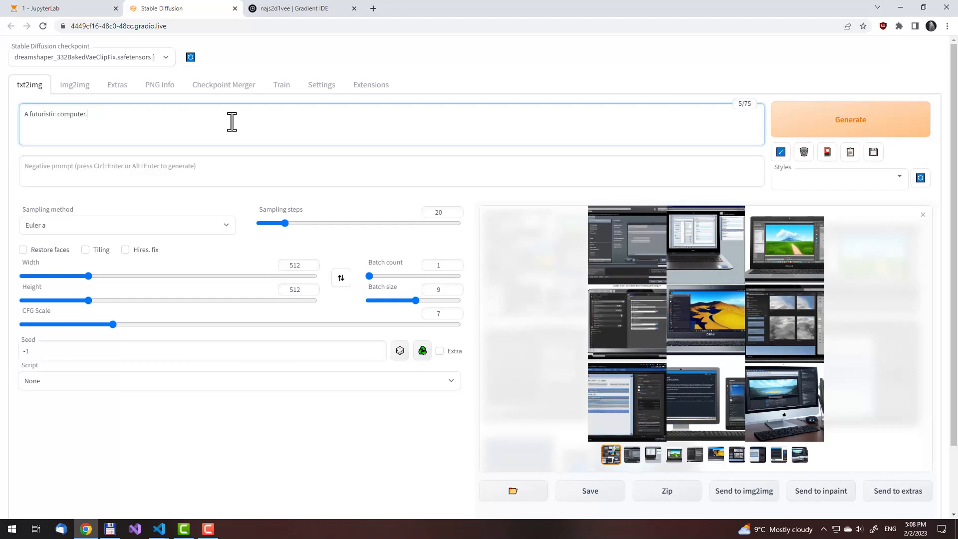
{"action": "key", "text": "ctrl+Return"}
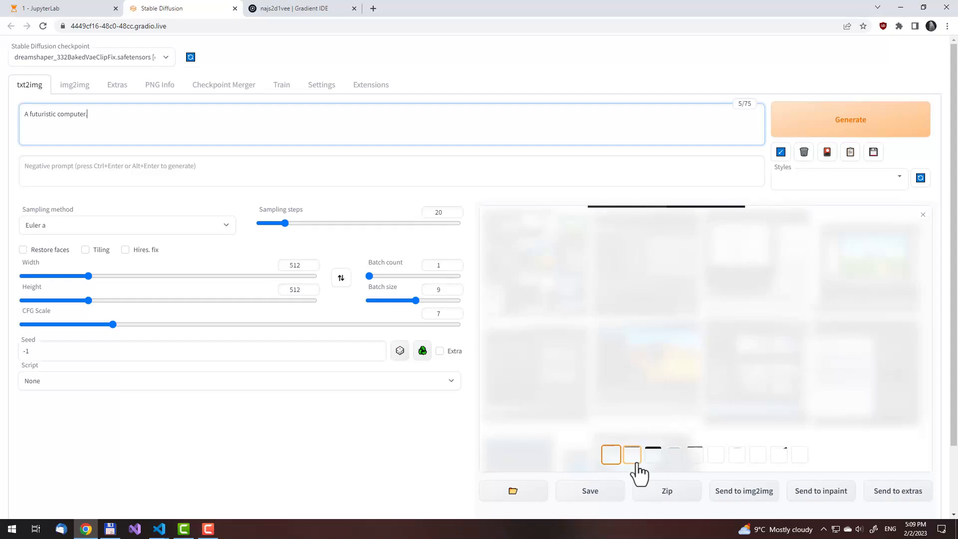
Browse the enlarged futuristic computer images and close the viewer on the blue-framed computer with the blue keyboard
{"action": "left_click", "coordinate": [707, 268]}
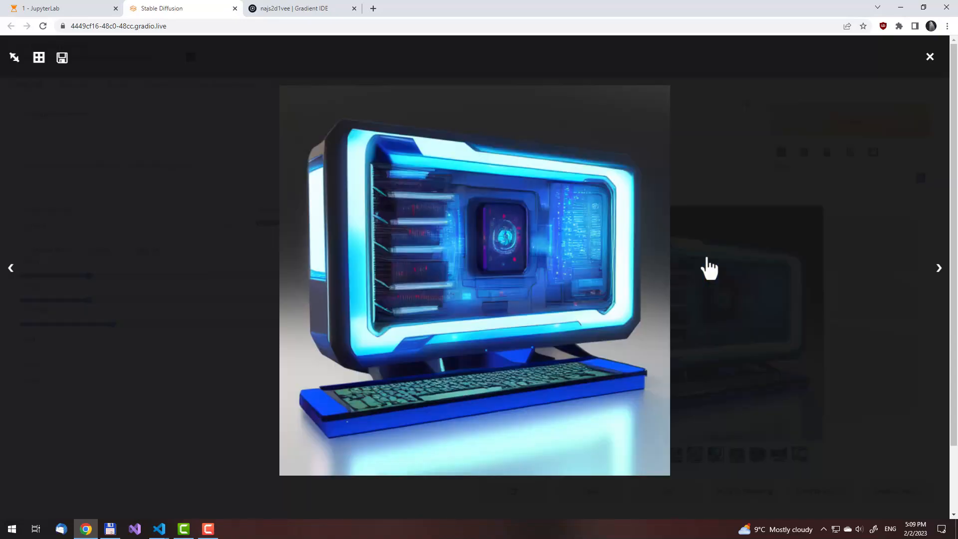
{"action": "key", "text": "Right"}
{"action": "key", "text": "Right"}
{"action": "key", "text": "Right"}
{"action": "key", "text": "Right"}
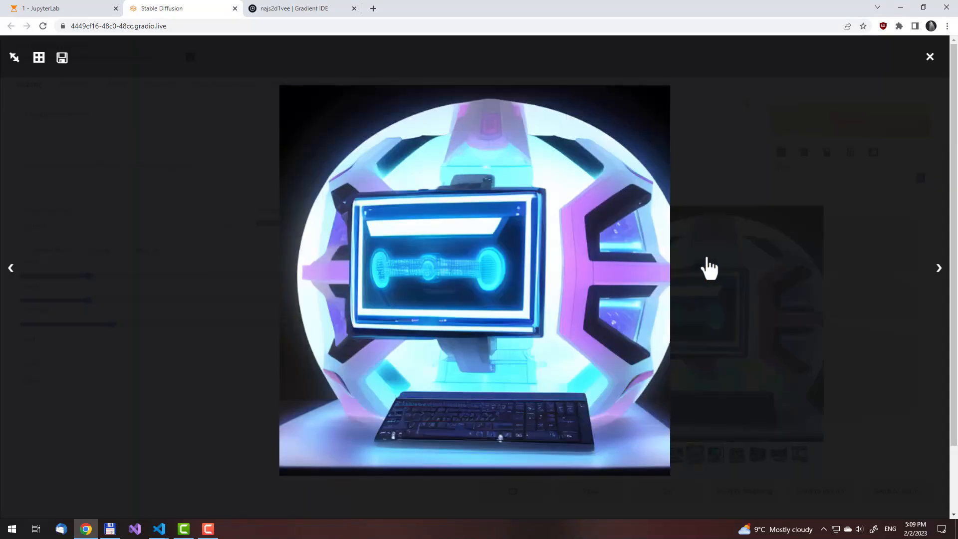
{"action": "key", "text": "Right"}
{"action": "key", "text": "Right"}
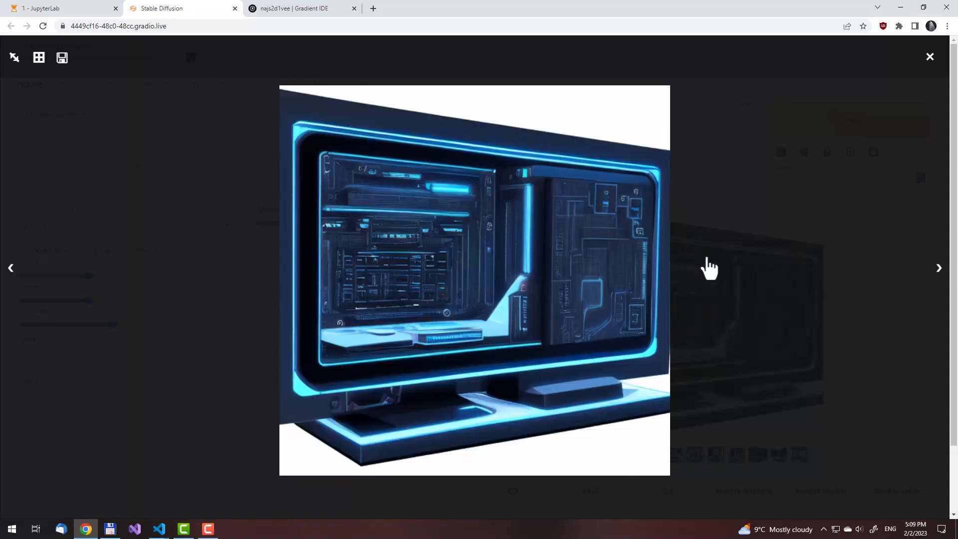
{"action": "key", "text": "Right"}
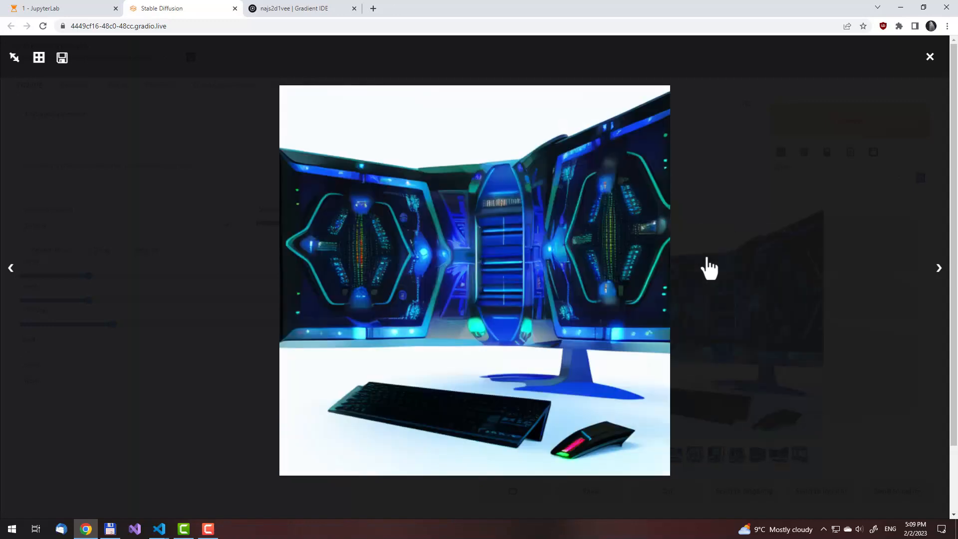
{"action": "key", "text": "Right"}
{"action": "key", "text": "Right"}
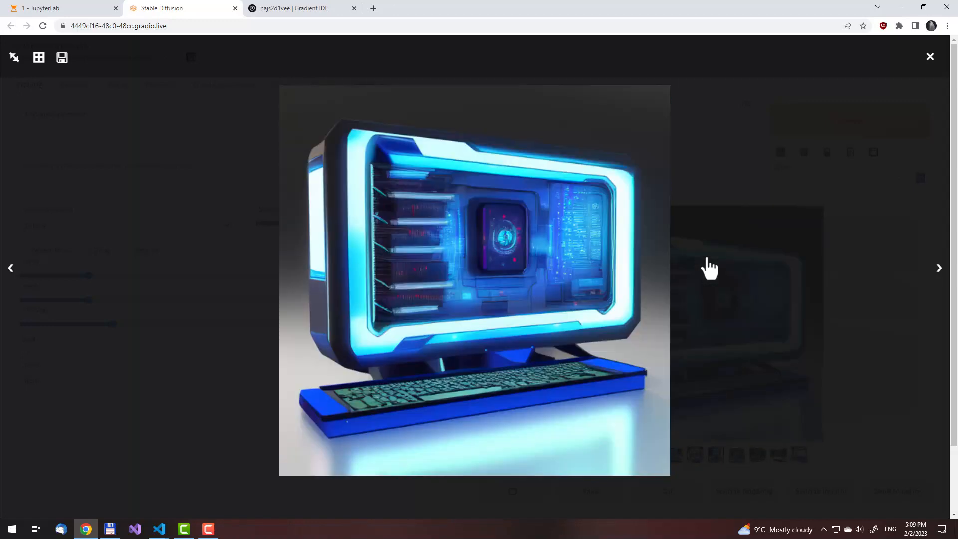
{"action": "left_click", "coordinate": [755, 244]}
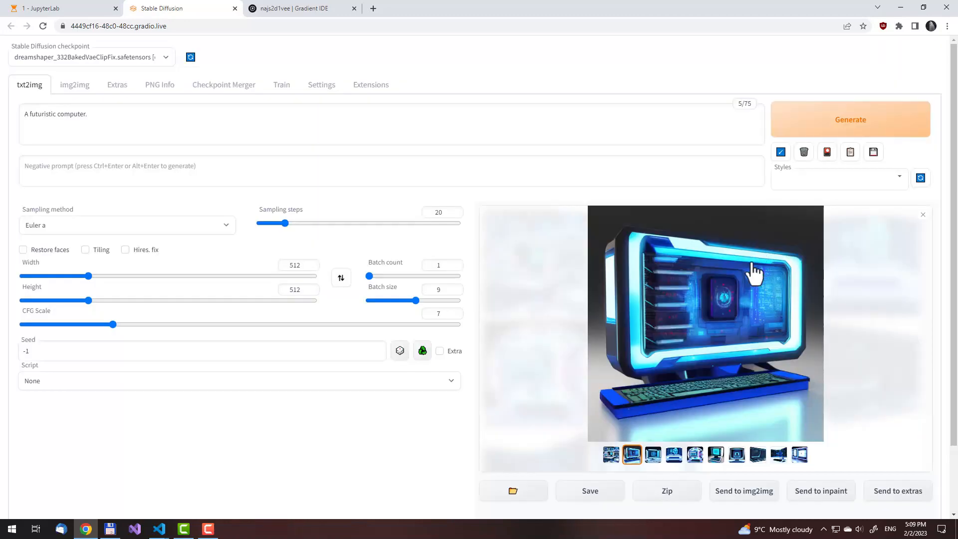
Send the selected futuristic computer image to img2img and generate new versions of it
{"action": "left_click", "coordinate": [751, 494]}
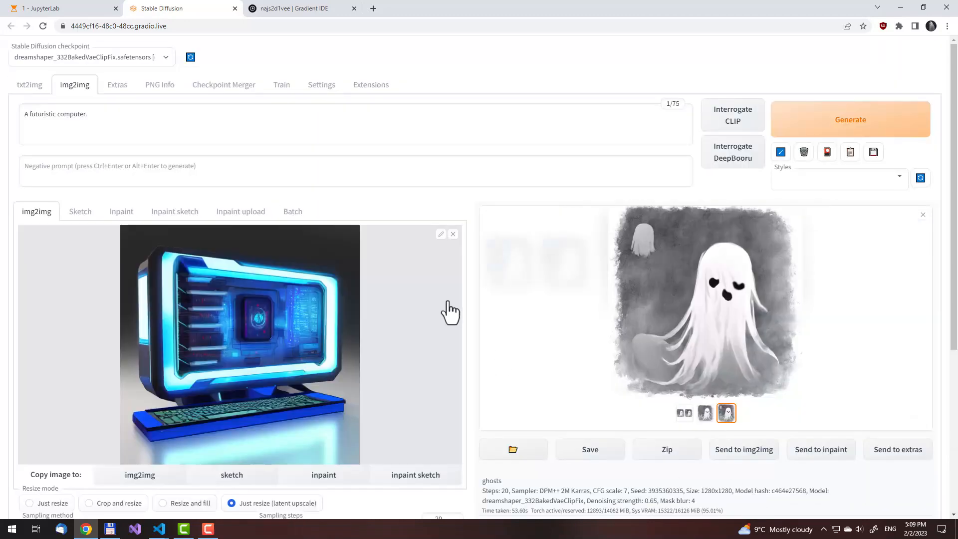
{"action": "scroll", "coordinate": [449, 312], "scroll_direction": "down", "scroll_amount": 5}
{"action": "scroll", "coordinate": [516, 369], "scroll_direction": "up", "scroll_amount": 5}
{"action": "left_click", "coordinate": [803, 133]}
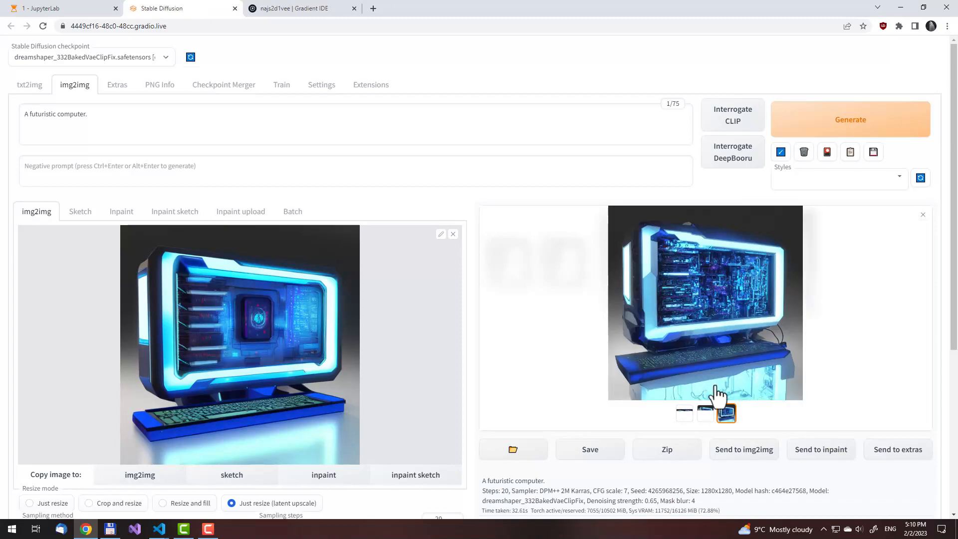
Enlarge the img2img results and compare the two futuristic computer versions with each other
{"action": "left_click", "coordinate": [707, 417]}
{"action": "left_click", "coordinate": [705, 310]}
{"action": "key", "text": "Right"}
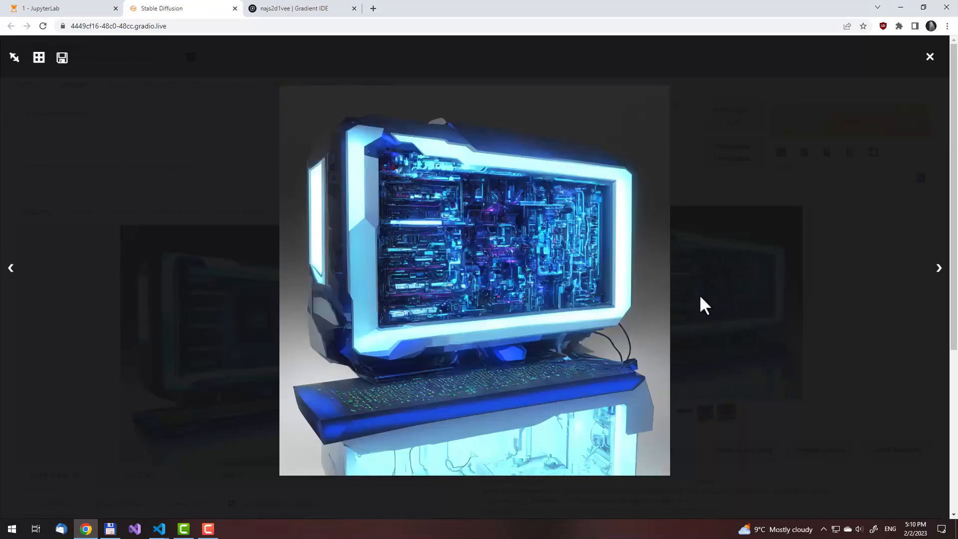
{"action": "key", "text": "Left"}
{"action": "key", "text": "Right"}
{"action": "key", "text": "Left"}
{"action": "key", "text": "Right"}
{"action": "key", "text": "Left"}
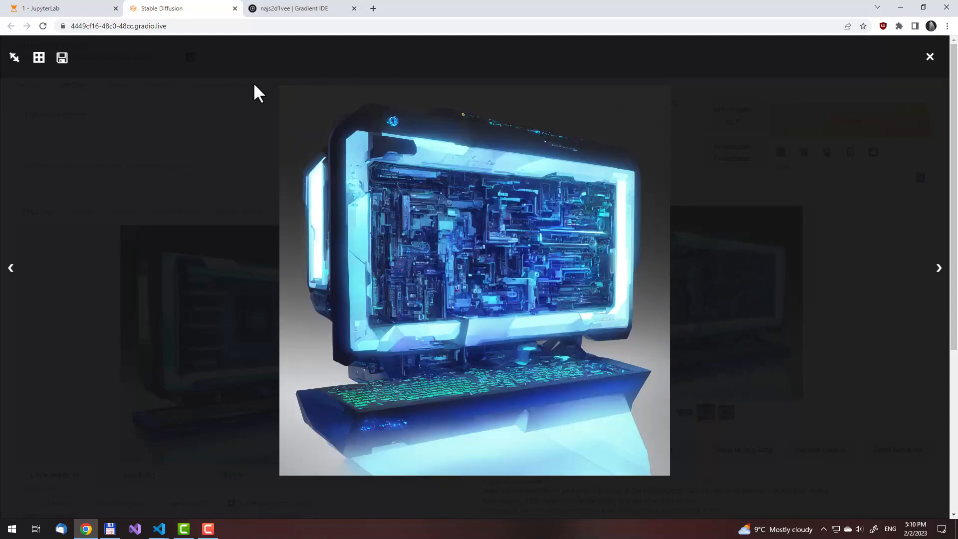
Examine the img2img computer images at full size from top to bottom
{"action": "left_click", "coordinate": [15, 59]}
{"action": "scroll", "coordinate": [450, 283], "scroll_direction": "down", "scroll_amount": 3}
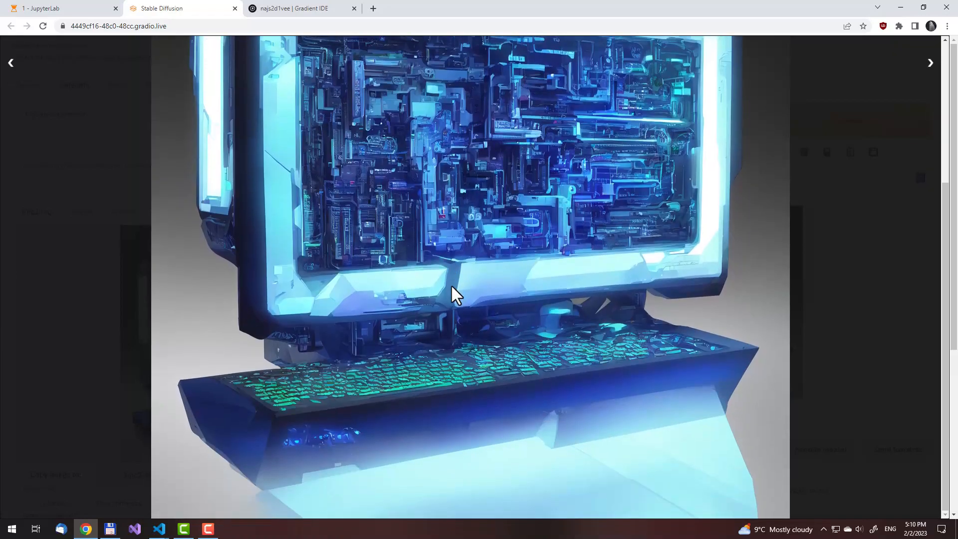
{"action": "scroll", "coordinate": [451, 286], "scroll_direction": "up", "scroll_amount": 5}
{"action": "key", "text": "Right"}
{"action": "scroll", "coordinate": [450, 286], "scroll_direction": "down", "scroll_amount": 5}
{"action": "key", "text": "Right"}
{"action": "scroll", "coordinate": [451, 285], "scroll_direction": "up", "scroll_amount": 5}
Save the full-size computer image as a PNG named "futuristic computer" in the !Jan 2023 folder and close the viewer
{"action": "right_click", "coordinate": [483, 227]}
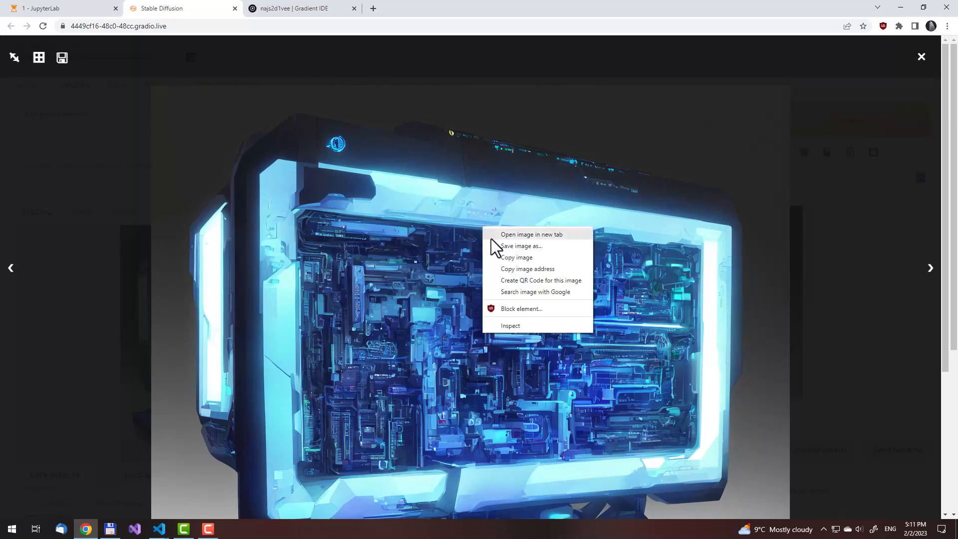
{"action": "left_click", "coordinate": [496, 247]}
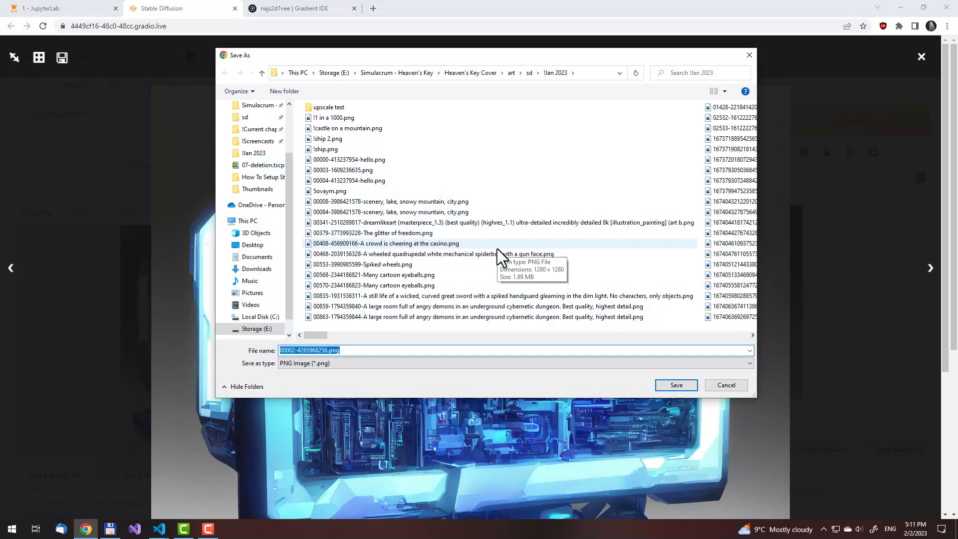
{"action": "type", "text": "futuristic computer"}
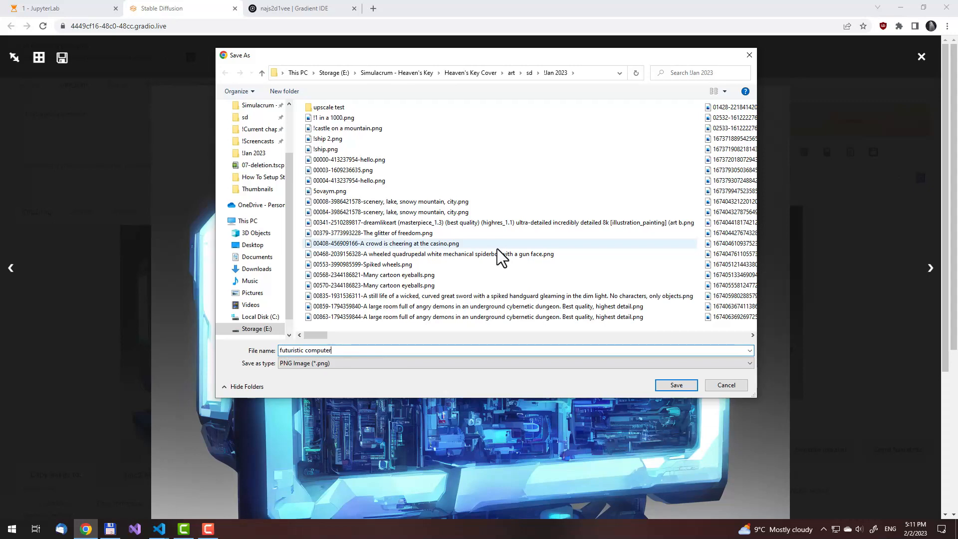
{"action": "key", "text": "Return"}
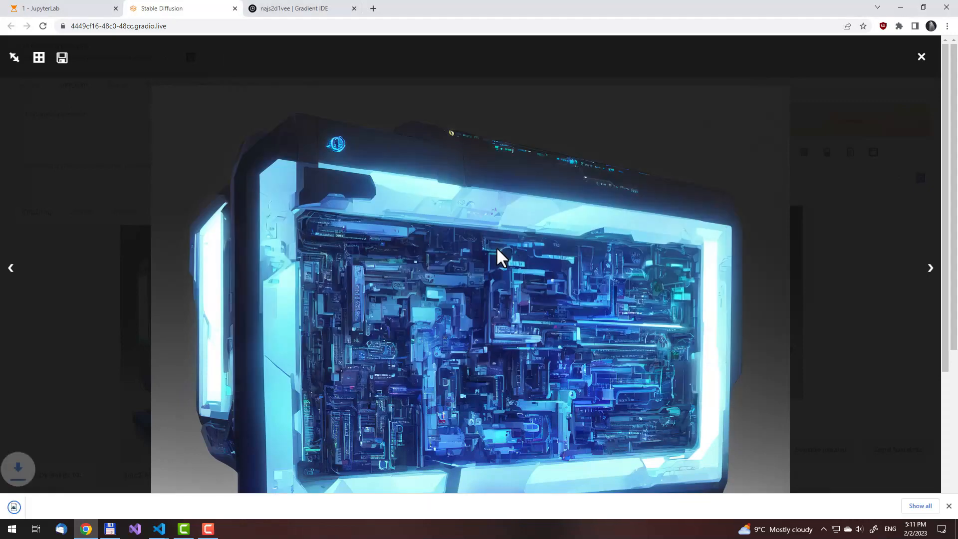
{"action": "left_click", "coordinate": [859, 293]}
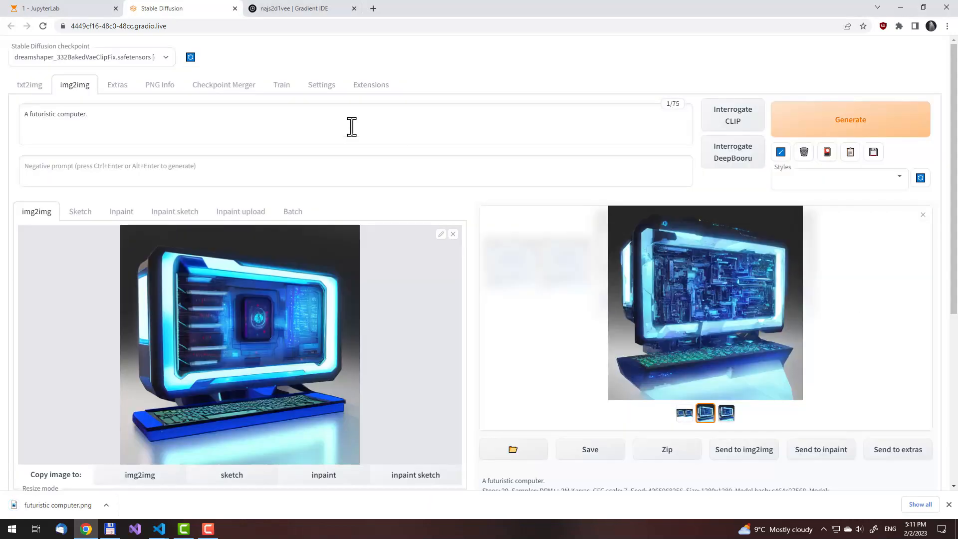
Return to txt2img and generate a batch with the prompt "A happy ghost."
{"action": "left_click", "coordinate": [30, 86]}
{"action": "left_click", "coordinate": [128, 118]}
{"action": "key", "text": "ctrl+a"}
{"action": "type", "text": "A happy ghost."}
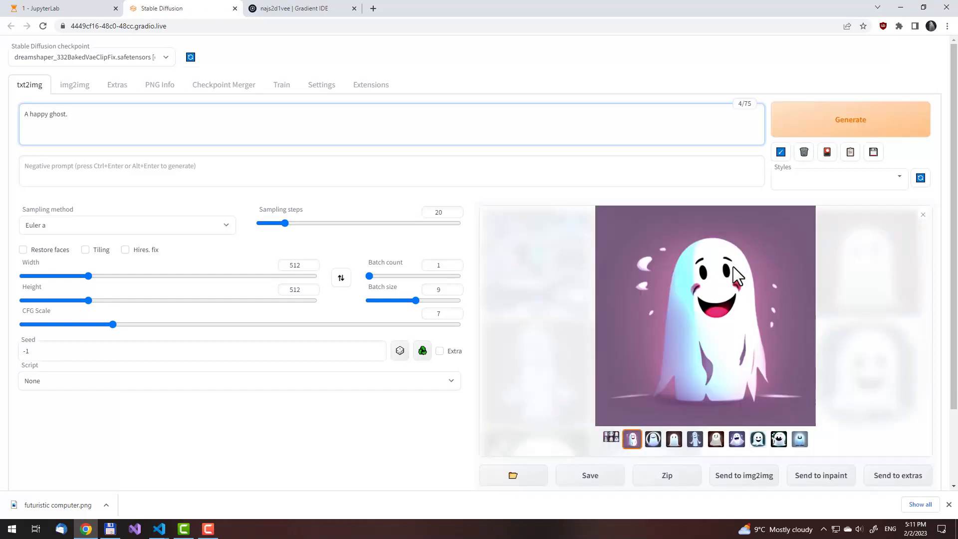
Replace the txt2img prompt with "A bright sun is shining over a tranquil lake. White birds are flying across the sky"
{"action": "triple_click", "coordinate": [240, 134]}
{"action": "key", "text": "BackSpace"}
{"action": "type", "text": "A bright sun is shining over a tranquil lake. Birds are flying a"}
{"action": "key", "text": "ctrl+Left"}
{"action": "key", "text": "ctrl+Left"}
{"action": "key", "text": "ctrl+Left"}
{"action": "key", "text": "shift+Right"}
{"action": "type", "text": "White b"}
{"action": "key", "text": "End"}
{"action": "type", "text": "cross the sky. Best qaulity"}
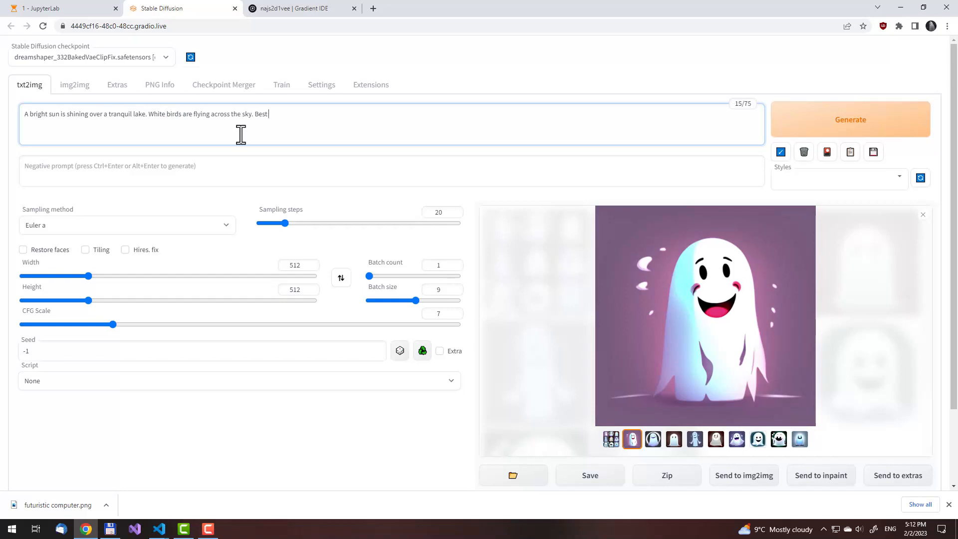
Append ". Best quality, highest detail, masterpiece, 4k." to the lake prompt and generate the batch
{"action": "key", "text": "BackSpace"}
{"action": "key", "text": "BackSpace"}
{"action": "key", "text": "BackSpace"}
{"action": "key", "text": "BackSpace"}
{"action": "key", "text": "BackSpace"}
{"action": "key", "text": "BackSpace"}
{"action": "type", "text": "uality, highest detail, masterpiece, "}
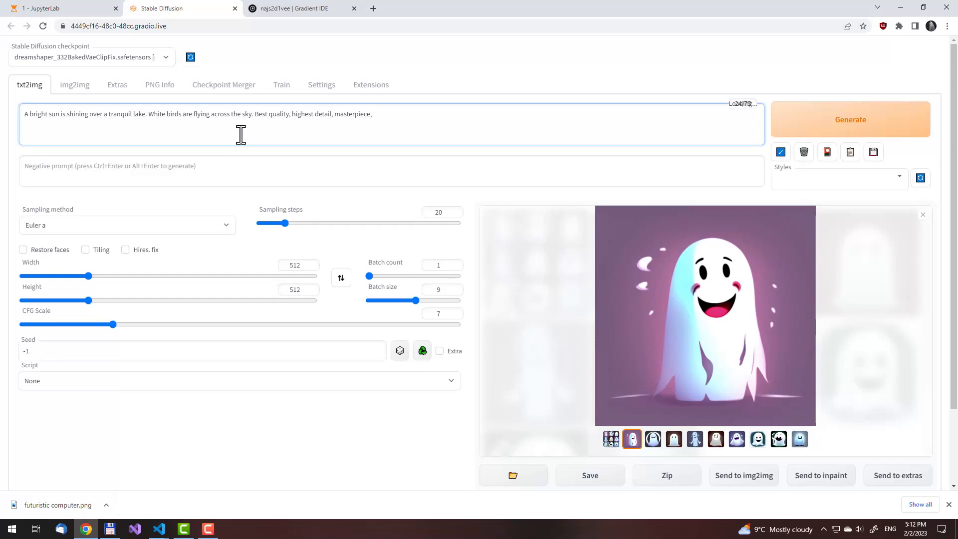
{"action": "type", "text": "4k."}
{"action": "key", "text": "ctrl+Return"}
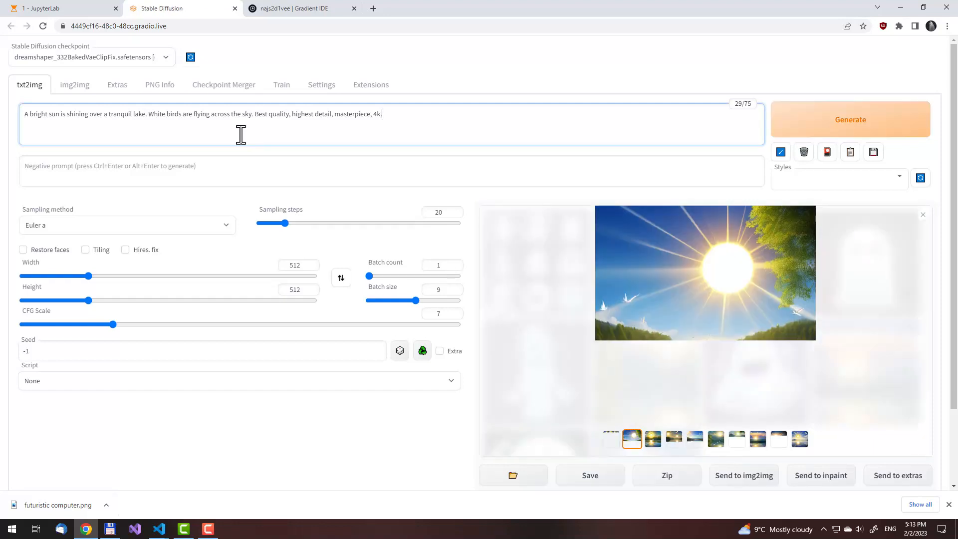
Browse the enlarged lake images and close the viewer on the one with a single bird above the mountains
{"action": "left_click", "coordinate": [665, 294]}
{"action": "key", "text": "Right"}
{"action": "key", "text": "Right"}
{"action": "key", "text": "Right"}
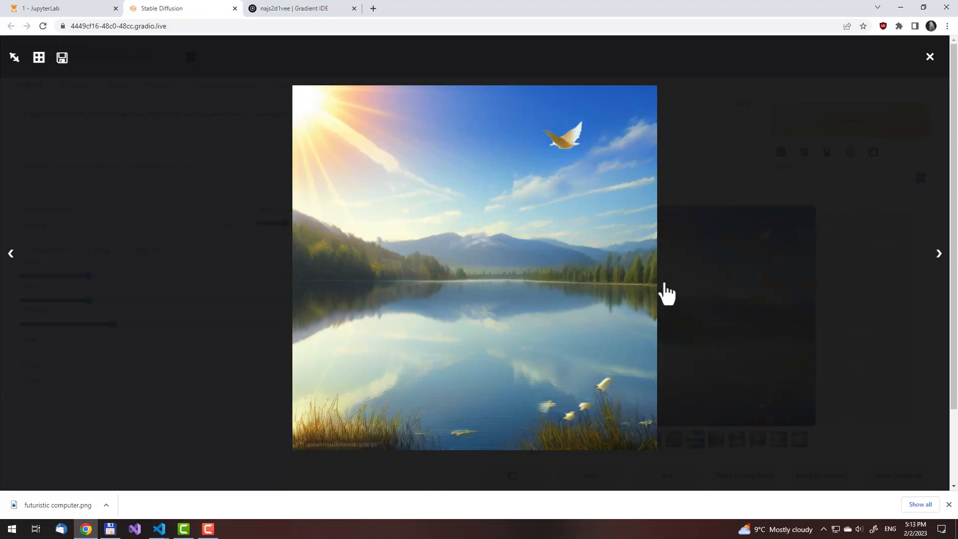
{"action": "key", "text": "Right"}
{"action": "key", "text": "Right"}
{"action": "key", "text": "Right"}
{"action": "key", "text": "Right"}
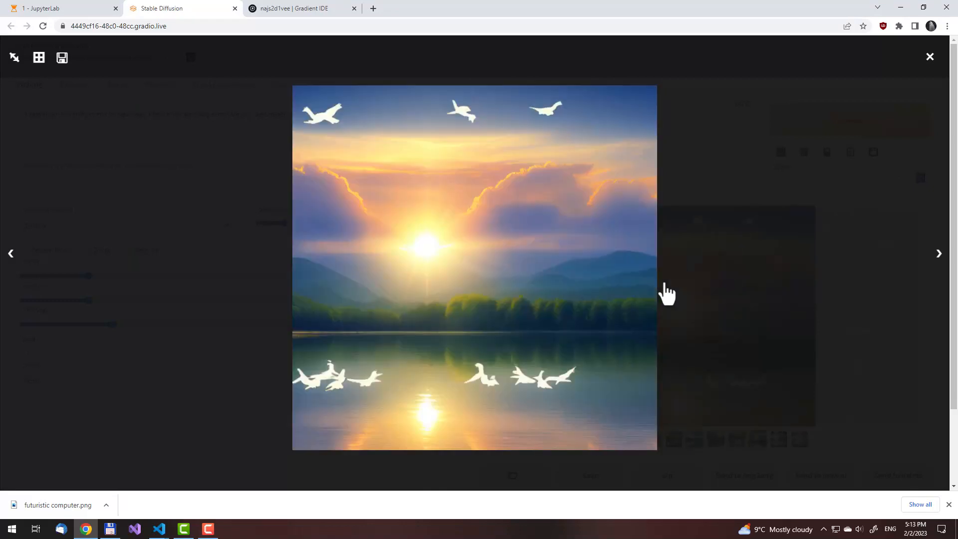
{"action": "key", "text": "Right"}
{"action": "key", "text": "Right"}
{"action": "key", "text": "Right"}
{"action": "key", "text": "Right"}
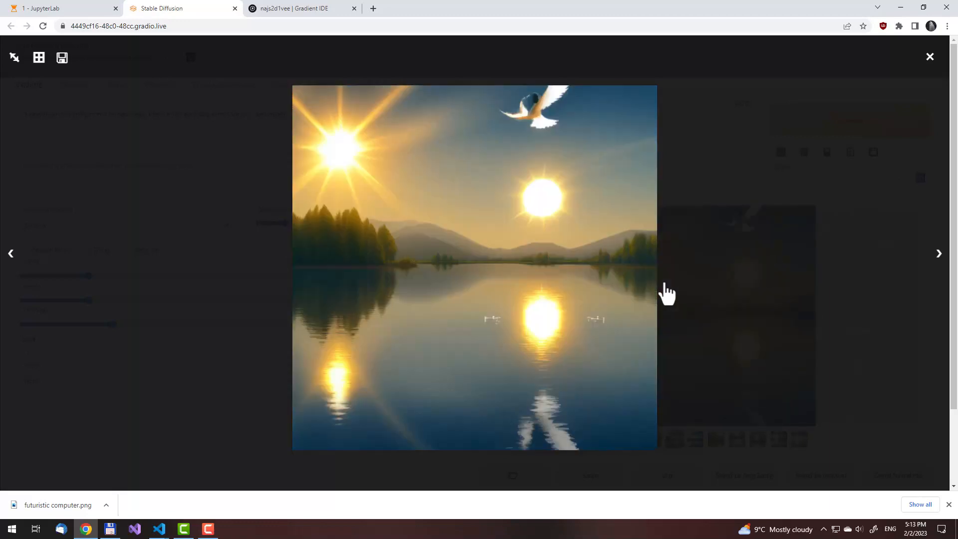
{"action": "key", "text": "Right"}
{"action": "left_click", "coordinate": [673, 270]}
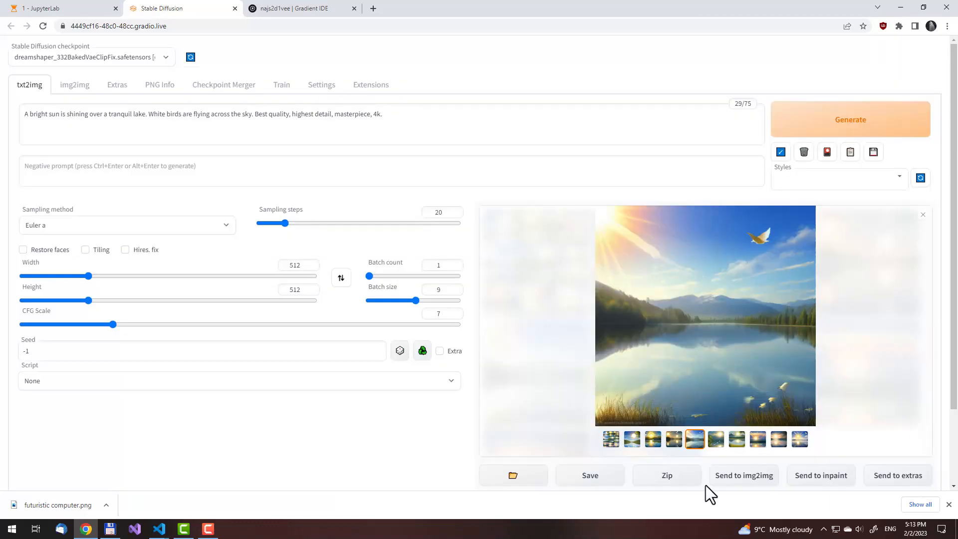
Send the selected lake image to img2img, generate new versions of it, and dismiss the download notice
{"action": "left_click", "coordinate": [742, 480]}
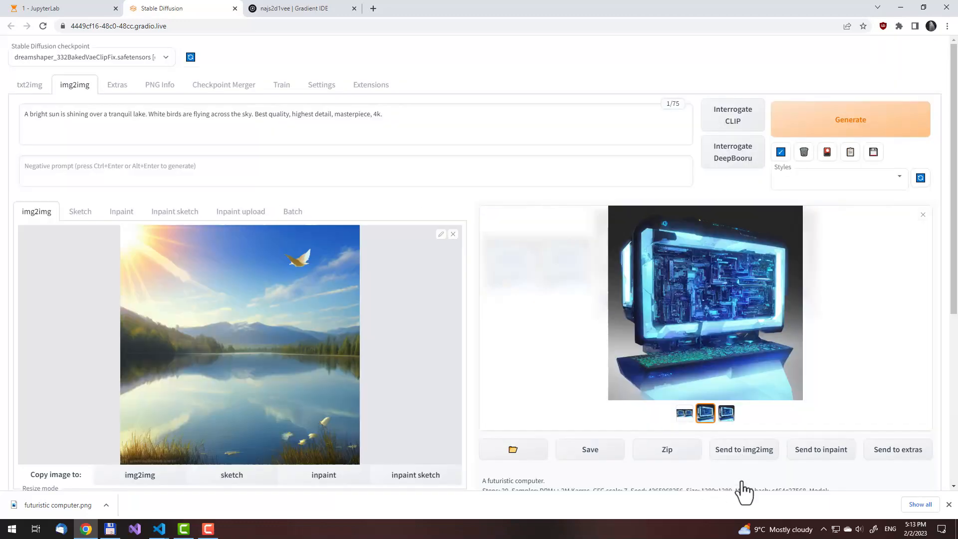
{"action": "left_click", "coordinate": [824, 136]}
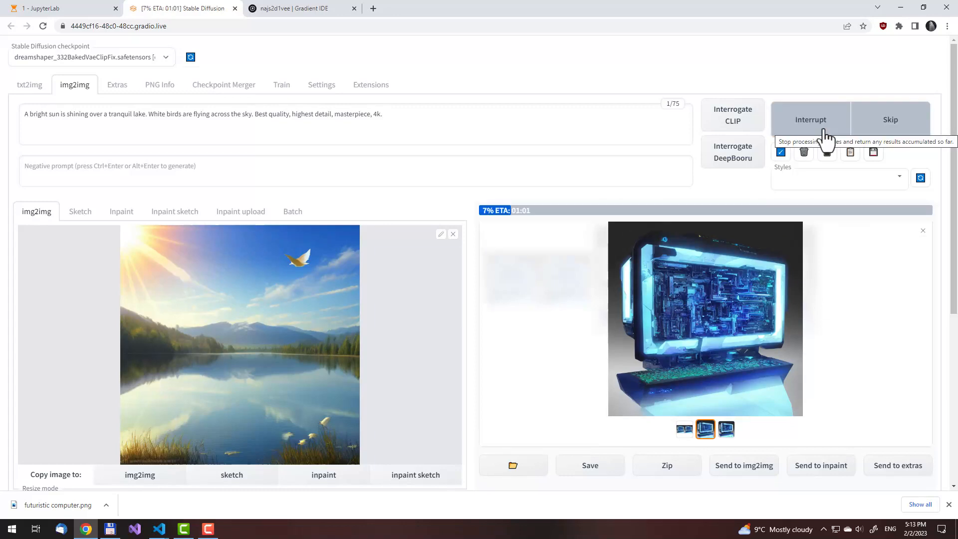
{"action": "left_click", "coordinate": [948, 505]}
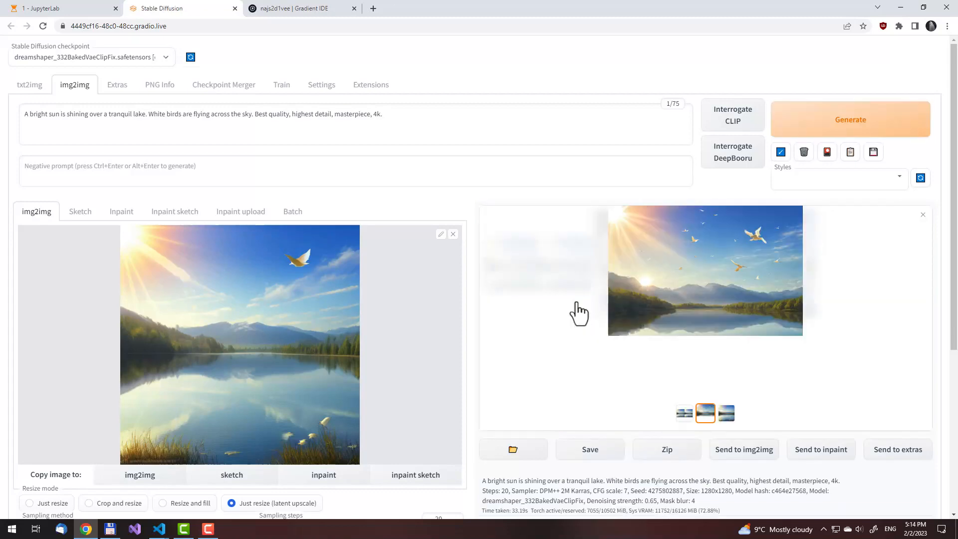
Enlarge the img2img lake result to full size and examine it from the sky down to the water
{"action": "left_click", "coordinate": [695, 299]}
{"action": "left_click", "coordinate": [619, 272]}
{"action": "left_click", "coordinate": [645, 293]}
{"action": "left_click", "coordinate": [14, 59]}
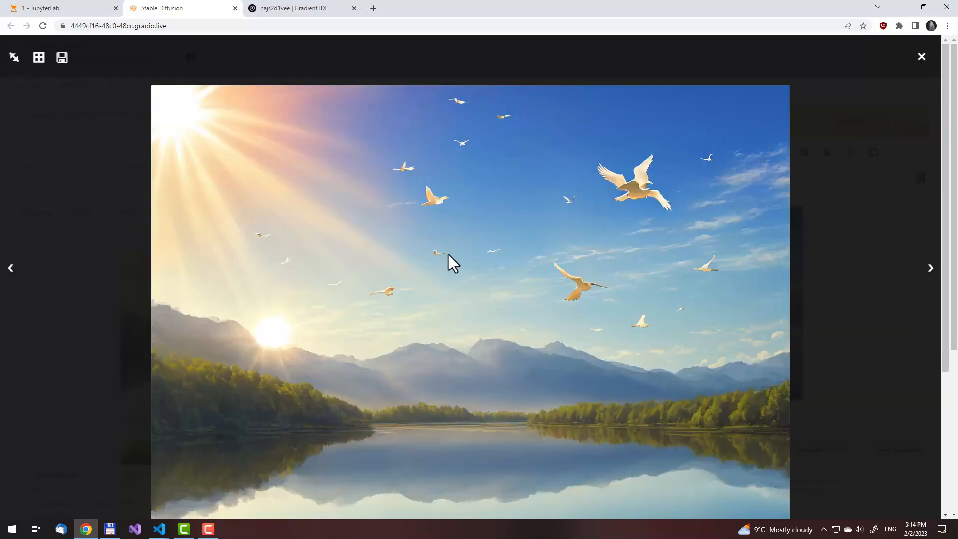
{"action": "scroll", "coordinate": [448, 253], "scroll_direction": "down", "scroll_amount": 4}
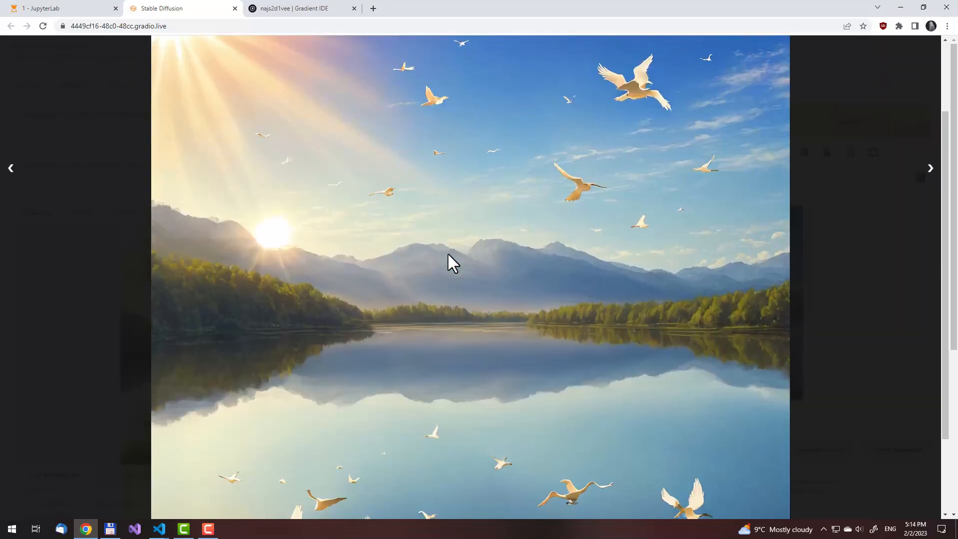
Compare the full-size img2img lake results, examining each from the sky down to the water
{"action": "scroll", "coordinate": [448, 253], "scroll_direction": "up", "scroll_amount": 4}
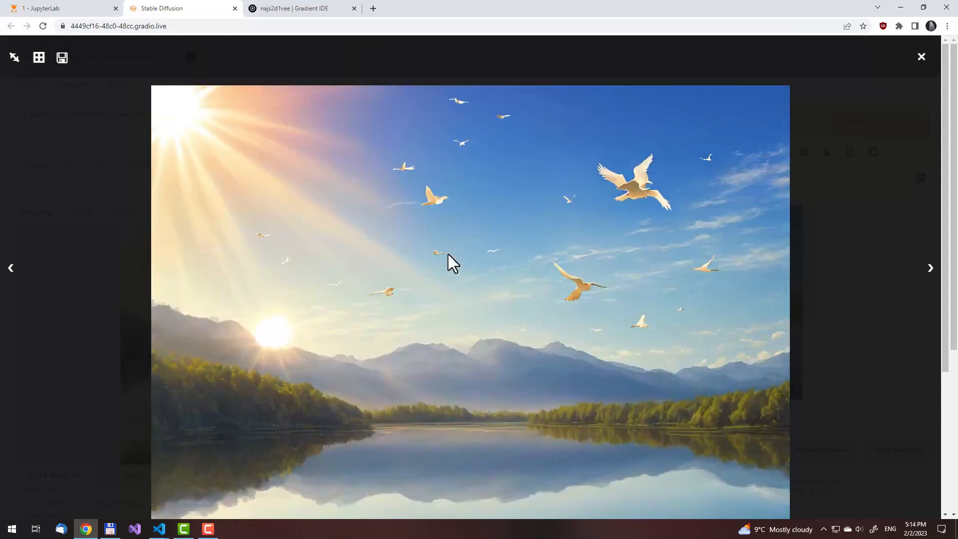
{"action": "key", "text": "Right"}
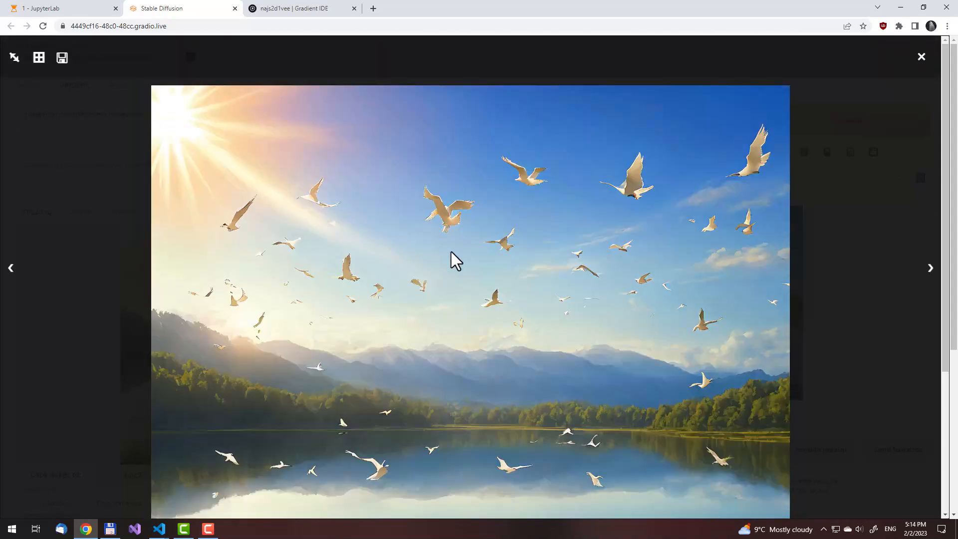
{"action": "scroll", "coordinate": [451, 252], "scroll_direction": "down", "scroll_amount": 4}
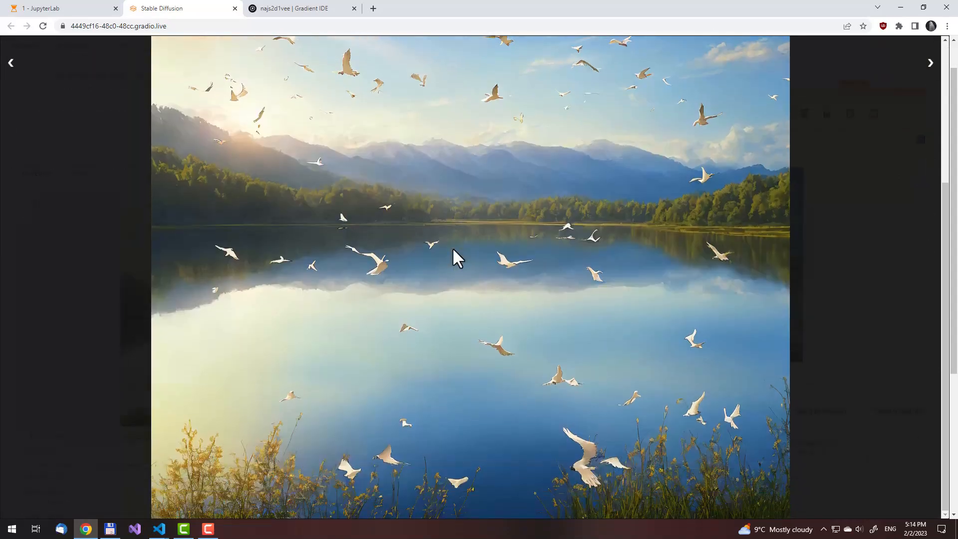
{"action": "key", "text": "Right"}
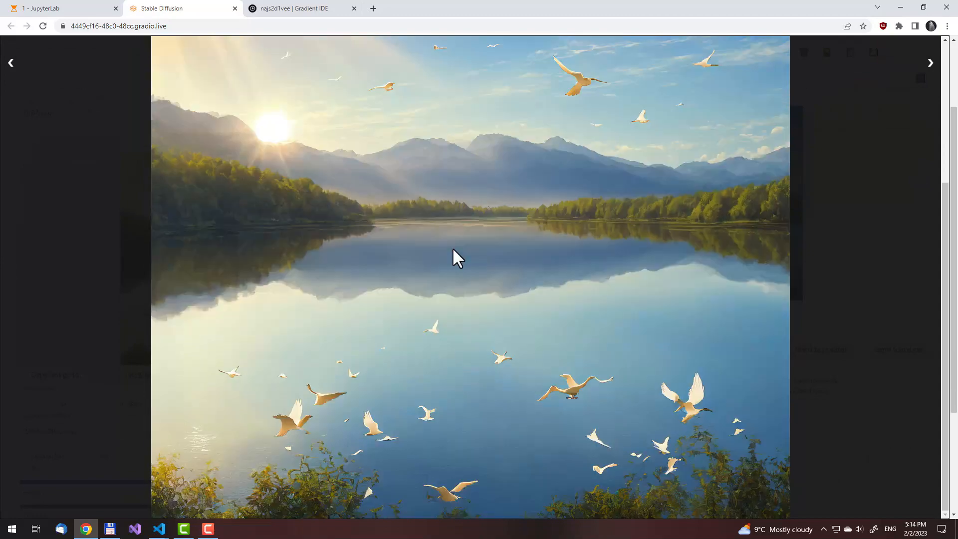
{"action": "key", "text": "Right"}
{"action": "key", "text": "Right"}
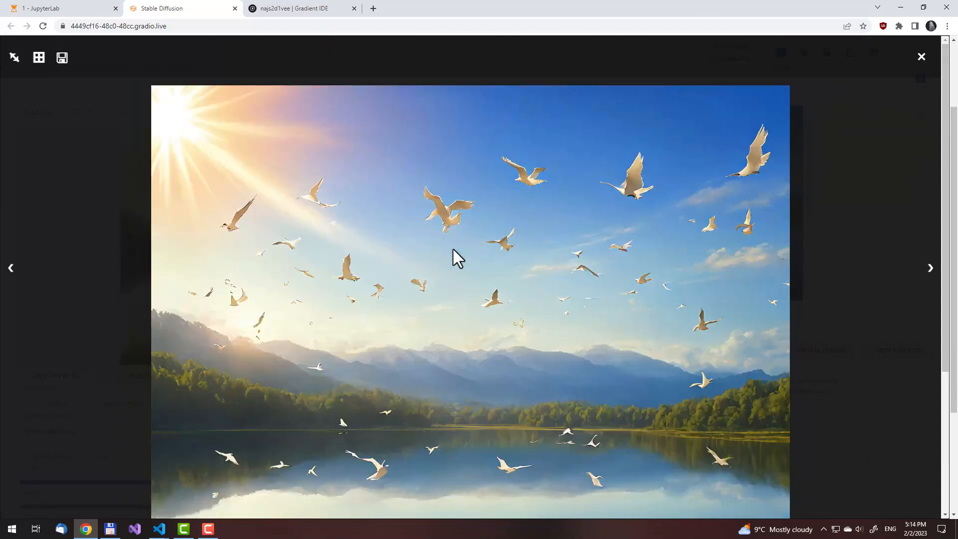
{"action": "scroll", "coordinate": [453, 249], "scroll_direction": "down", "scroll_amount": 4}
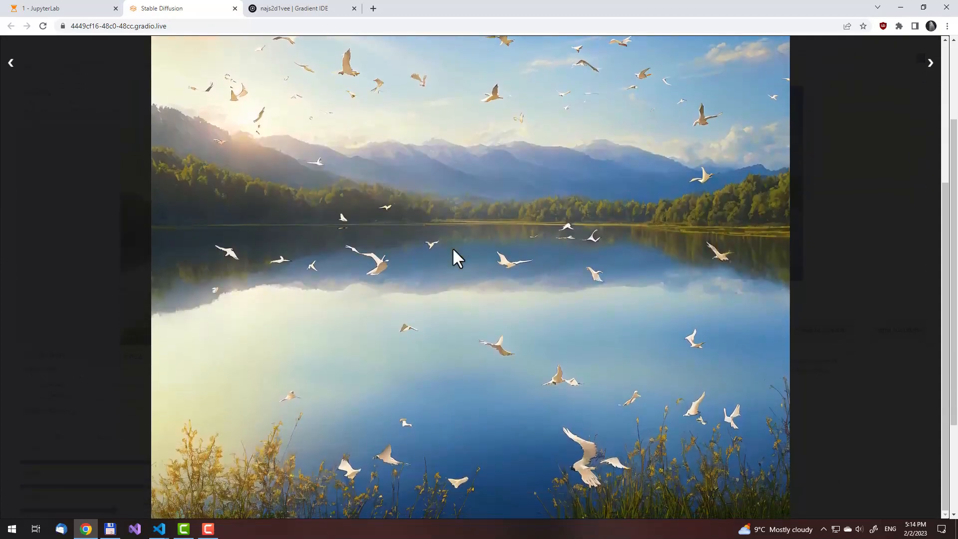
{"action": "scroll", "coordinate": [453, 250], "scroll_direction": "up", "scroll_amount": 4}
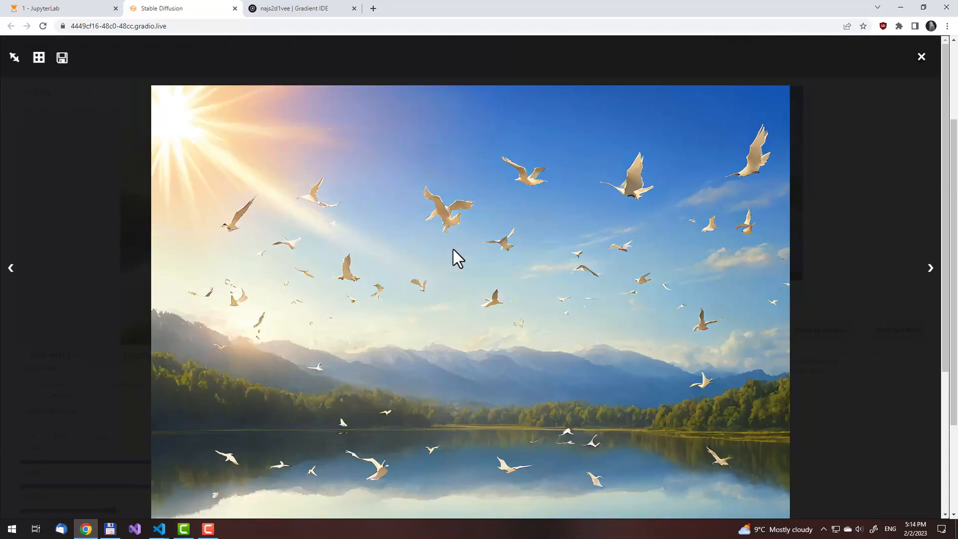
Save the lake image with the large flock of birds as the PNG "bright sun over a lake" and close the viewer
{"action": "right_click", "coordinate": [494, 180]}
{"action": "left_click", "coordinate": [519, 196]}
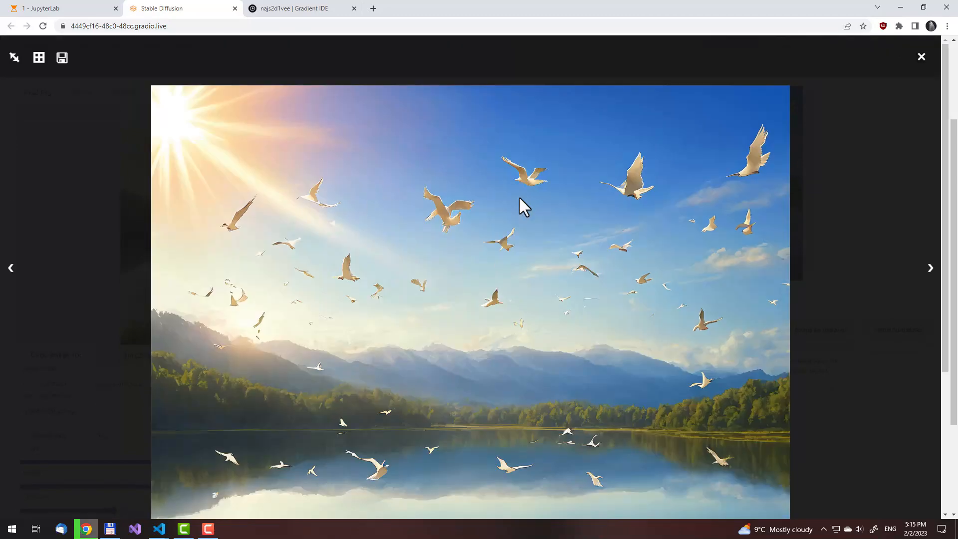
{"action": "type", "text": "bright sun over a lake"}
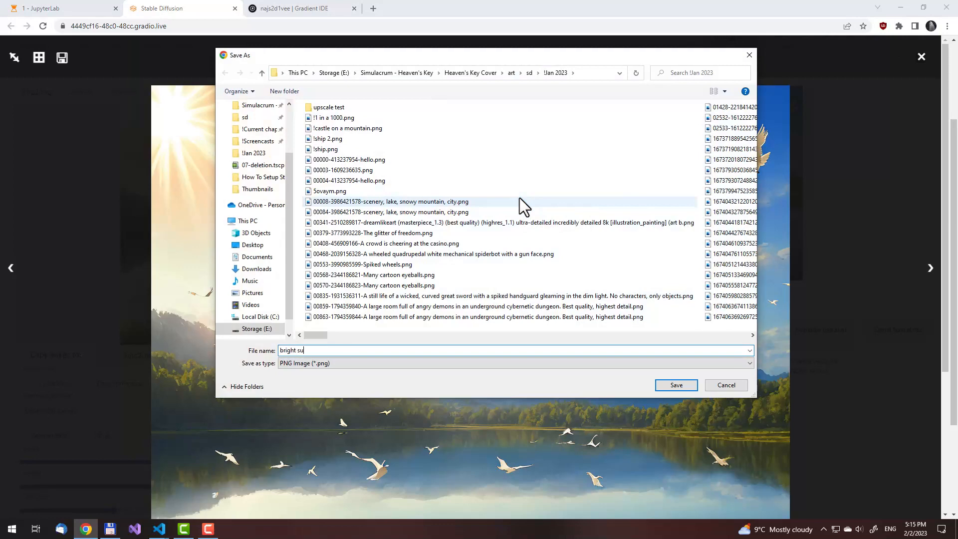
{"action": "key", "text": "Return"}
{"action": "left_click", "coordinate": [459, 184]}
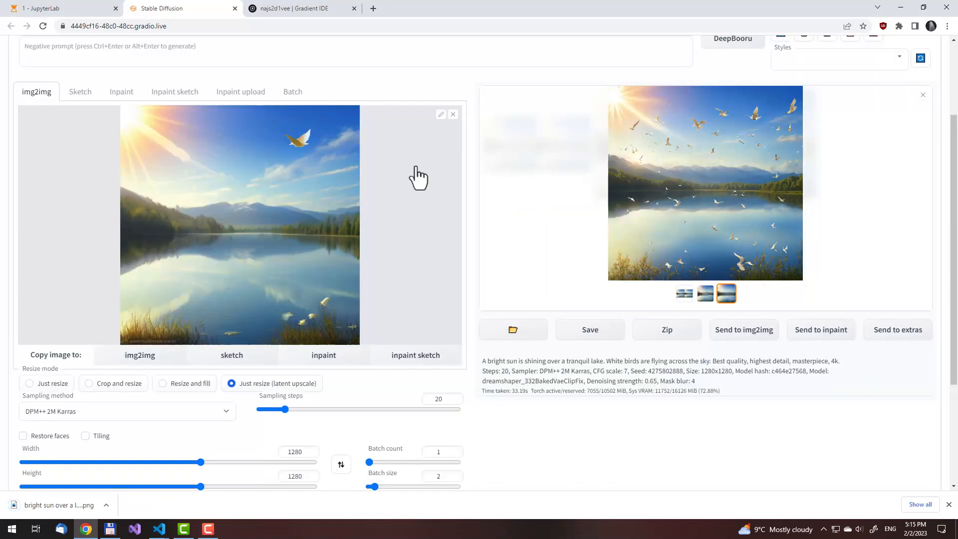
Replace "bright sun" with "white moon" in the img2img prompt
{"action": "scroll", "coordinate": [458, 188], "scroll_direction": "up", "scroll_amount": 2}
{"action": "left_click", "coordinate": [90, 99]}
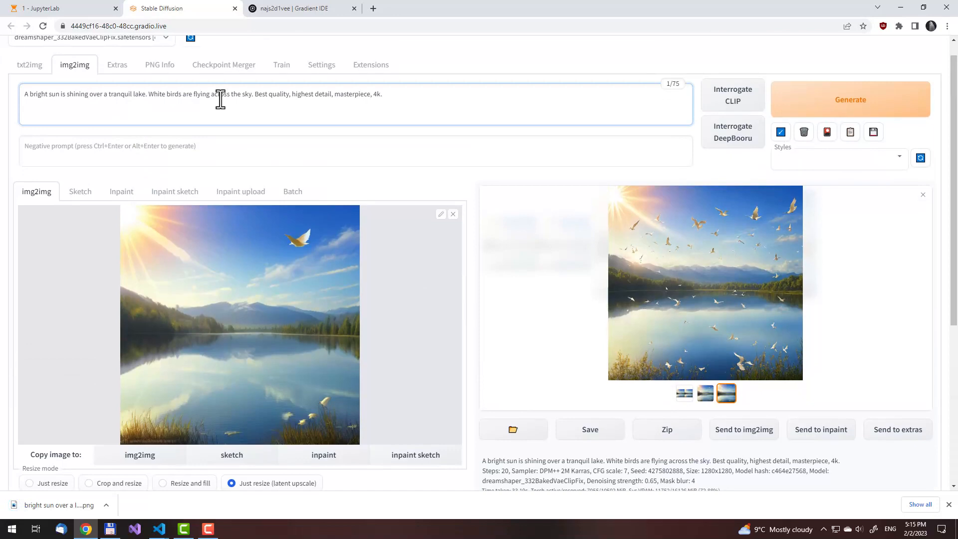
{"action": "scroll", "coordinate": [614, 329], "scroll_direction": "down", "scroll_amount": 1}
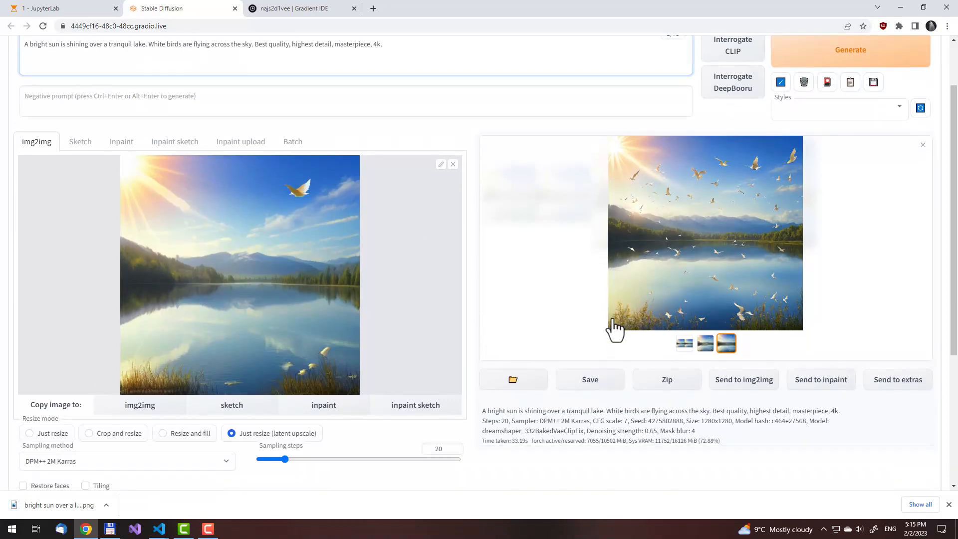
{"action": "scroll", "coordinate": [349, 225], "scroll_direction": "up", "scroll_amount": 2}
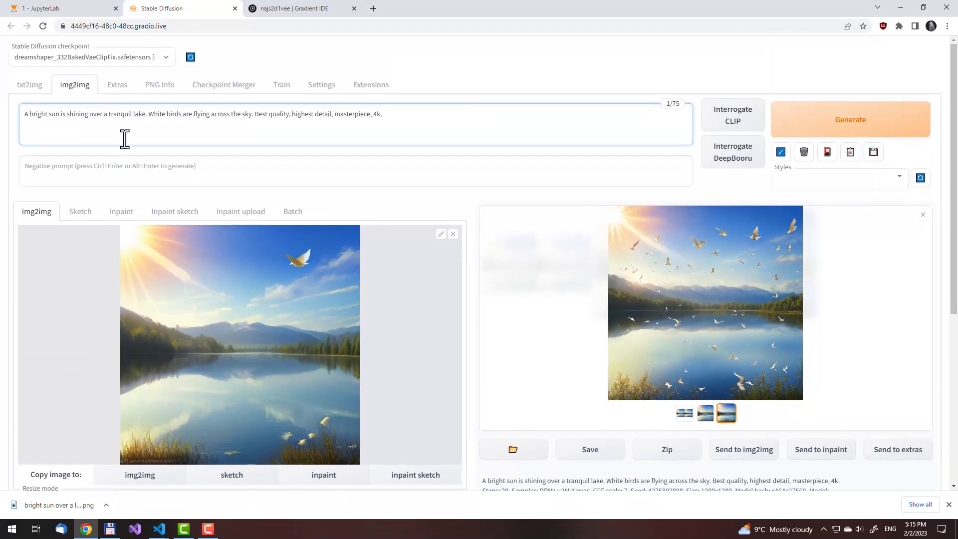
{"action": "key", "text": "Left"}
{"action": "key", "text": "Left"}
{"action": "key", "text": "Left"}
{"action": "key", "text": "Left"}
{"action": "key", "text": "Left"}
{"action": "key", "text": "Left"}
{"action": "key", "text": "Left"}
{"action": "key", "text": "Left"}
{"action": "key", "text": "Left"}
{"action": "key", "text": "Left"}
{"action": "key", "text": "Left"}
{"action": "key", "text": "Left"}
{"action": "key", "text": "Left"}
{"action": "key", "text": "Left"}
{"action": "key", "text": "Left"}
{"action": "key", "text": "Left"}
{"action": "key", "text": "Left"}
{"action": "key", "text": "Left"}
{"action": "key", "text": "Delete"}
{"action": "key", "text": "Delete"}
{"action": "key", "text": "Delete"}
{"action": "key", "text": "Delete"}
{"action": "key", "text": "Delete"}
{"action": "key", "text": "Delete"}
{"action": "key", "text": "Delete"}
{"action": "key", "text": "Delete"}
{"action": "key", "text": "Delete"}
{"action": "key", "text": "Delete"}
{"action": "type", "text": "white moon"}
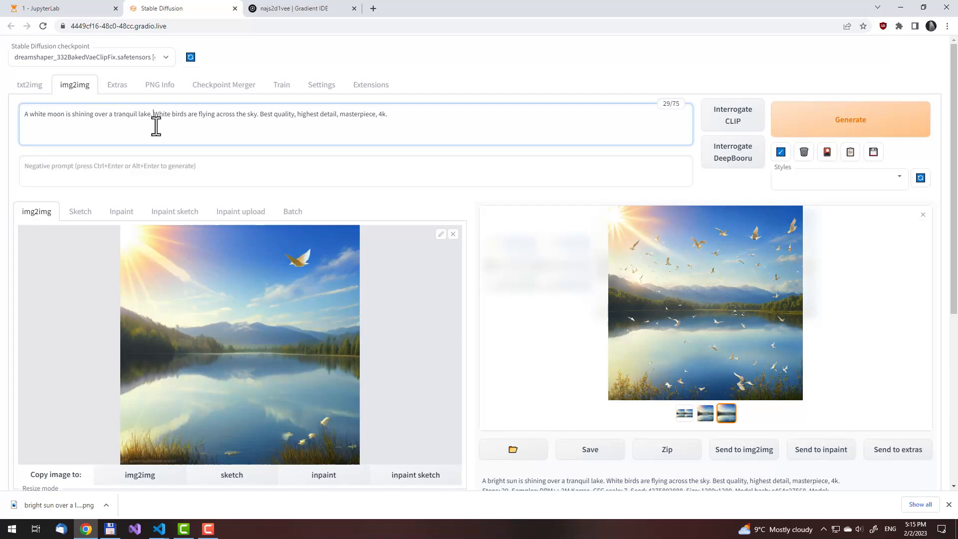
Replace the birds sentence with "Scary ghosts are hovering over its surface", insert ", if haunted" after "tranquil", and generate the images
{"action": "key", "text": "ctrl+shift+Right"}
{"action": "key", "text": "ctrl+shift+Right"}
{"action": "key", "text": "ctrl+shift+Right"}
{"action": "key", "text": "ctrl+shift+Right"}
{"action": "key", "text": "ctrl+shift+Right"}
{"action": "key", "text": "ctrl+shift+Right"}
{"action": "key", "text": "ctrl+shift+Right"}
{"action": "type", "text": "Scary ghosts are "}
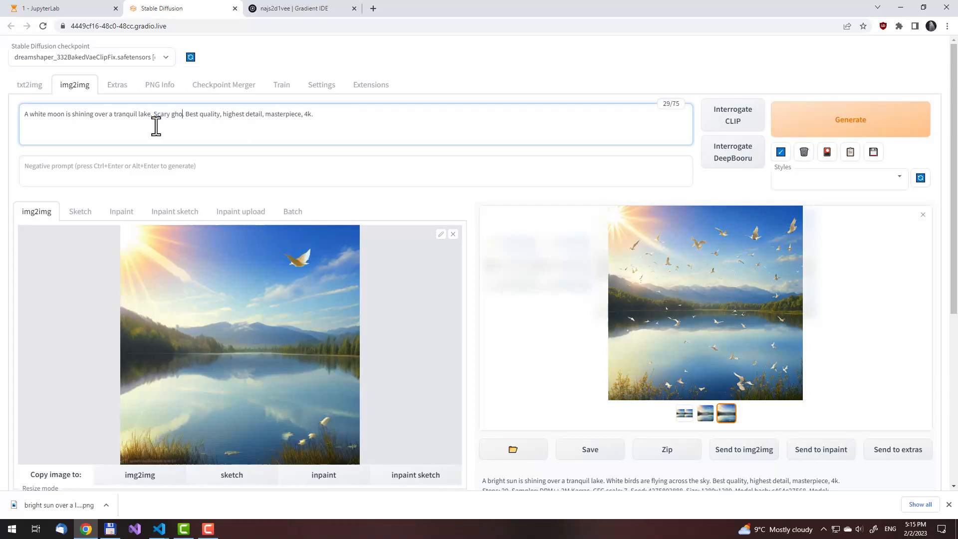
{"action": "type", "text": "hovering over its surface"}
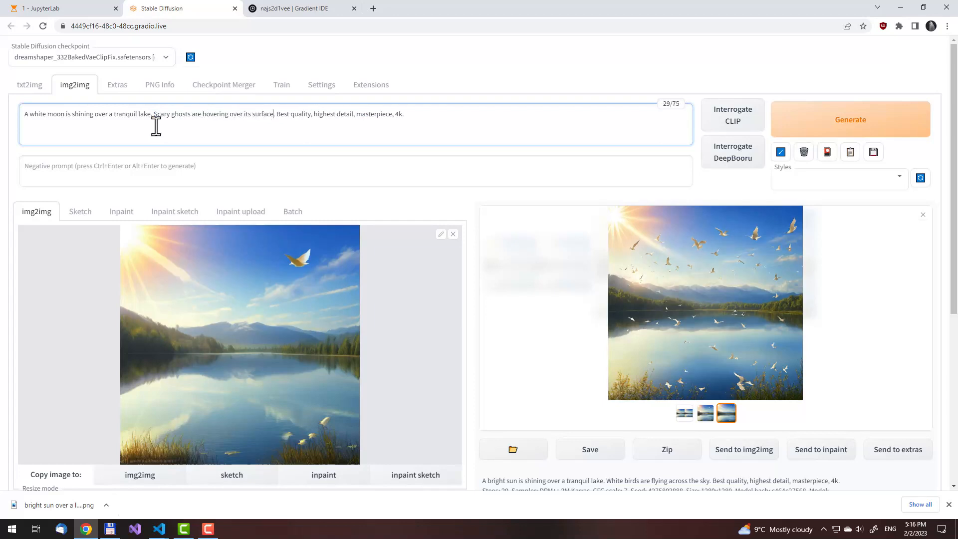
{"action": "type", "text": ", if haunted"}
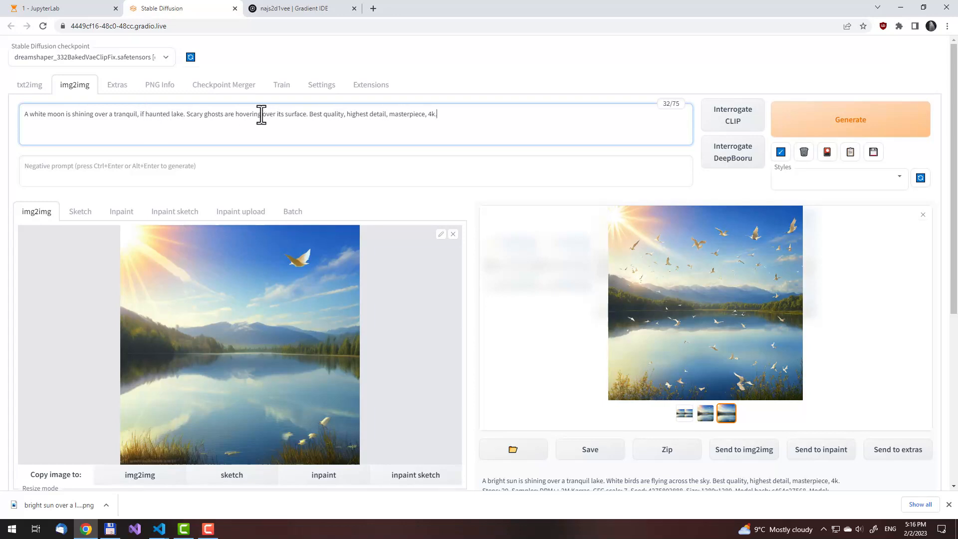
{"action": "key", "text": "ctrl+Return"}
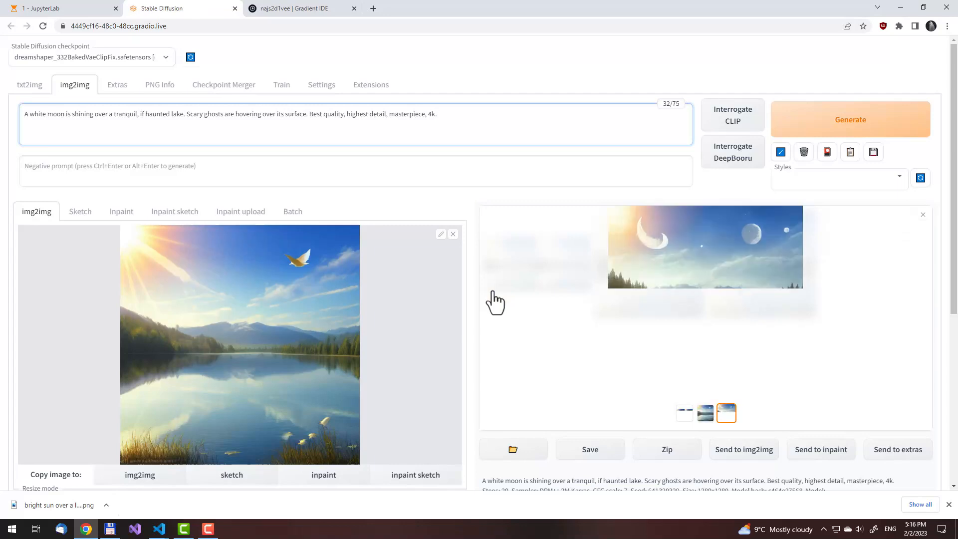
Enlarge the white moon results to full size, examine them from sky to water, and close the viewer
{"action": "left_click", "coordinate": [680, 298]}
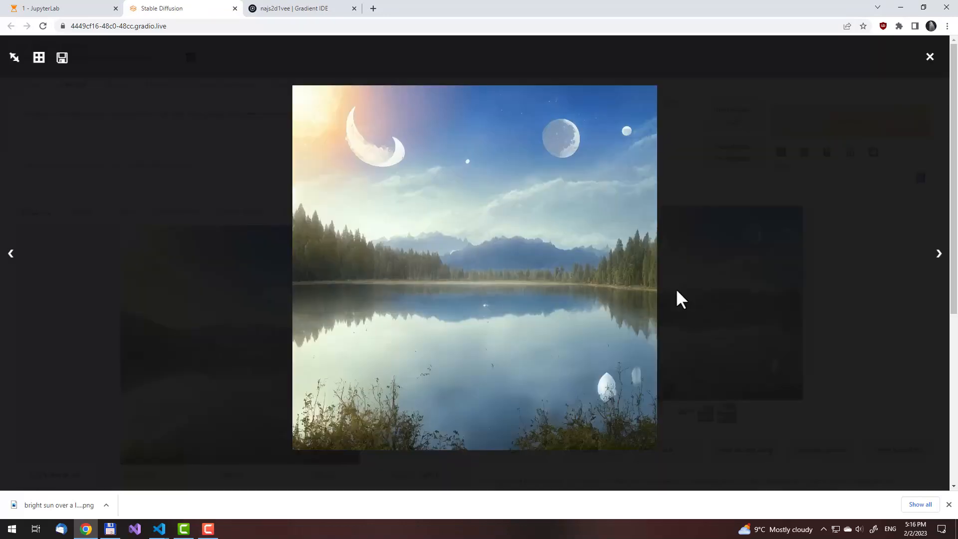
{"action": "left_click", "coordinate": [14, 58]}
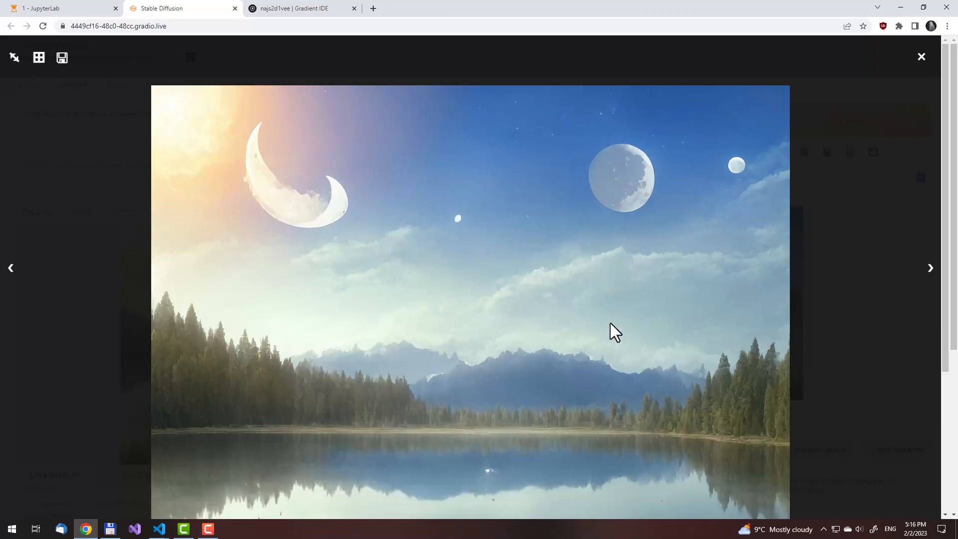
{"action": "scroll", "coordinate": [561, 298], "scroll_direction": "down", "scroll_amount": 4}
{"action": "scroll", "coordinate": [561, 298], "scroll_direction": "up", "scroll_amount": 4}
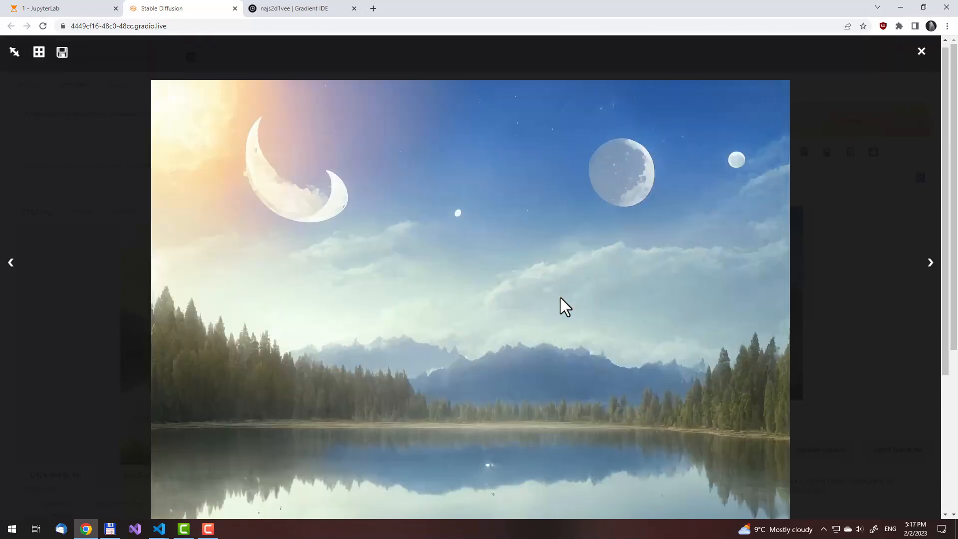
{"action": "scroll", "coordinate": [866, 297], "scroll_direction": "down", "scroll_amount": 4}
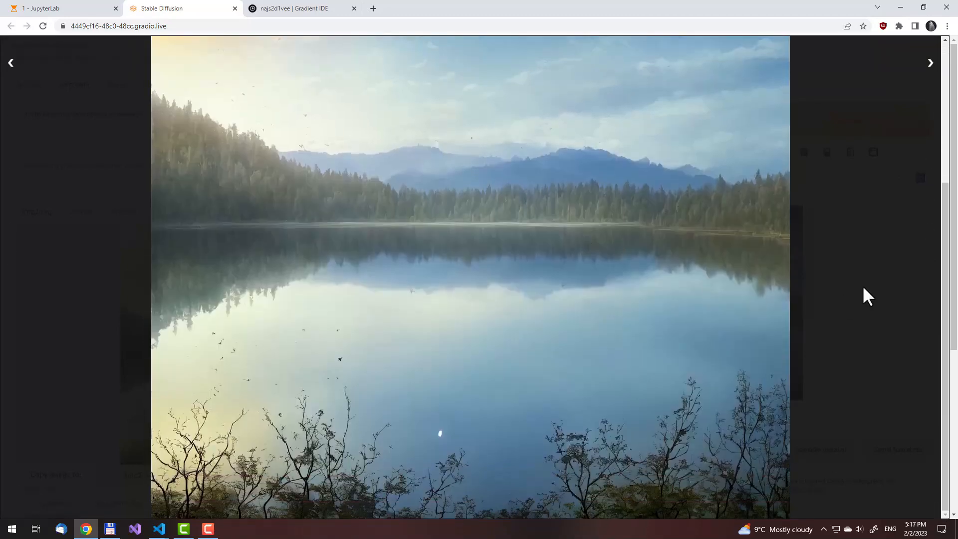
{"action": "left_click", "coordinate": [862, 288]}
Set the denoising strength to 0.8 and generate the moonlit lake images again
{"action": "scroll", "coordinate": [474, 369], "scroll_direction": "down", "scroll_amount": 5}
{"action": "left_click", "coordinate": [453, 387]}
{"action": "left_click", "coordinate": [453, 387]}
{"action": "left_click", "coordinate": [452, 388]}
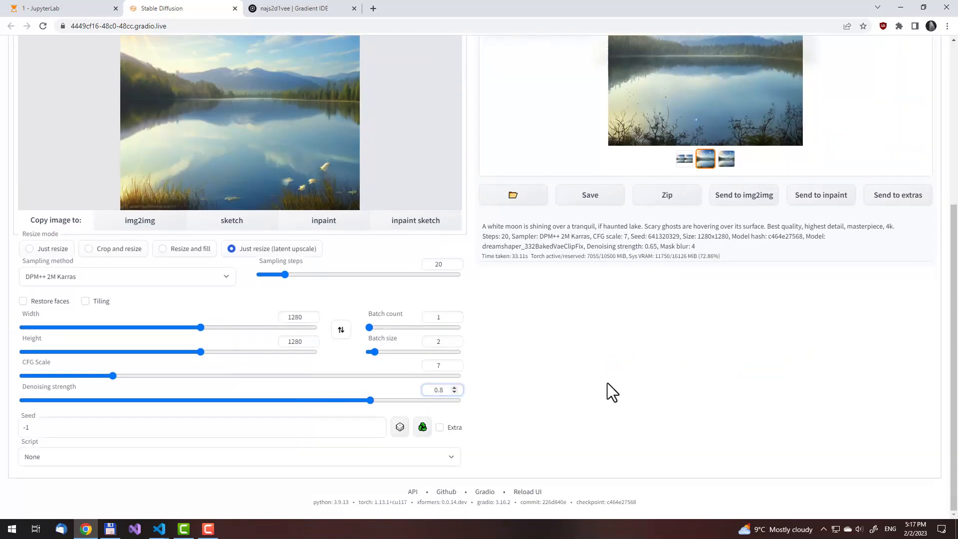
{"action": "scroll", "coordinate": [606, 382], "scroll_direction": "up", "scroll_amount": 5}
{"action": "left_click", "coordinate": [788, 125]}
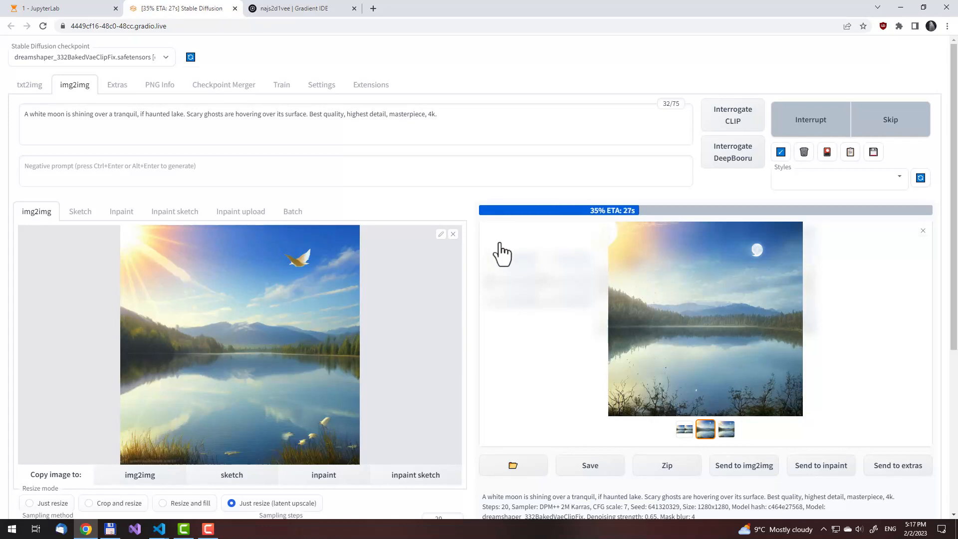
Enlarge and compare the new moonlit lake images, closing the viewer when done
{"action": "scroll", "coordinate": [491, 252], "scroll_direction": "down", "scroll_amount": 1}
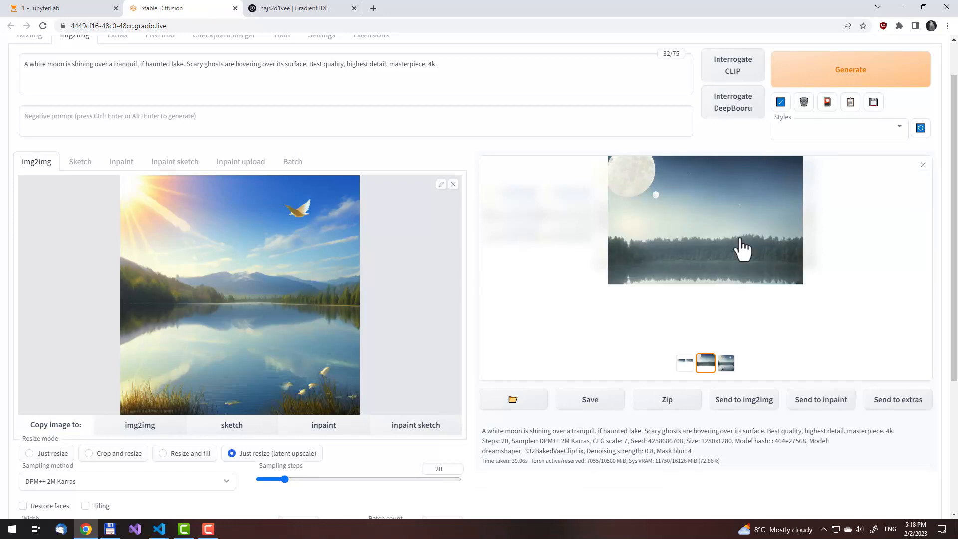
{"action": "left_click", "coordinate": [726, 256]}
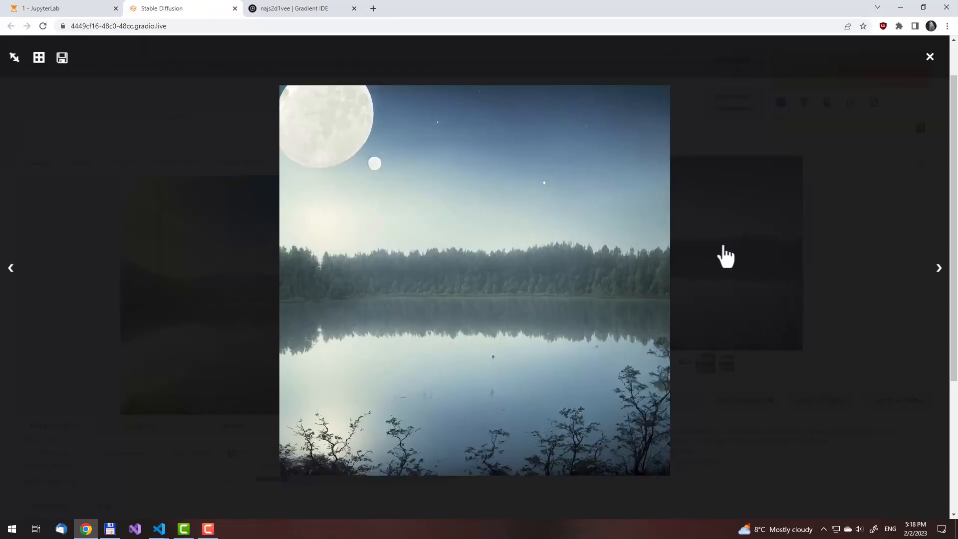
{"action": "key", "text": "Right"}
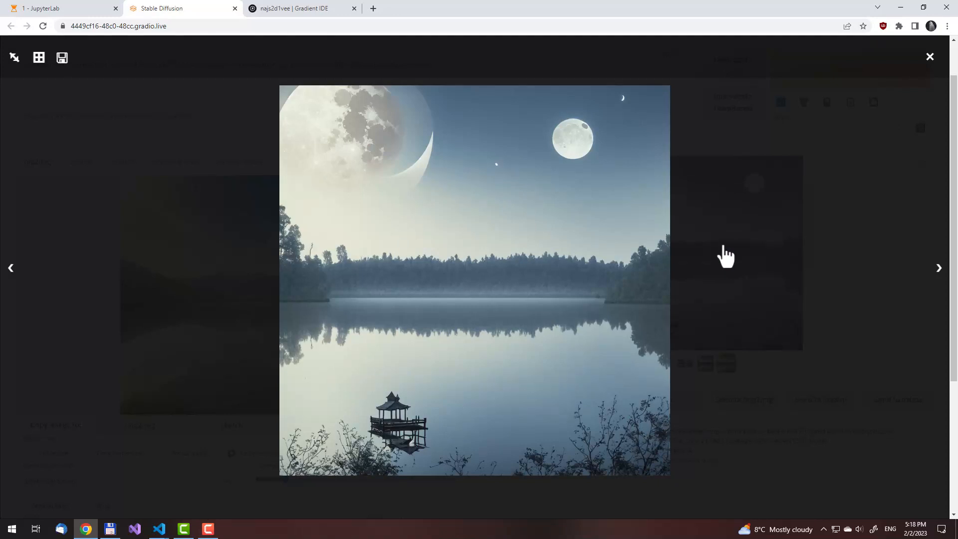
{"action": "key", "text": "Right"}
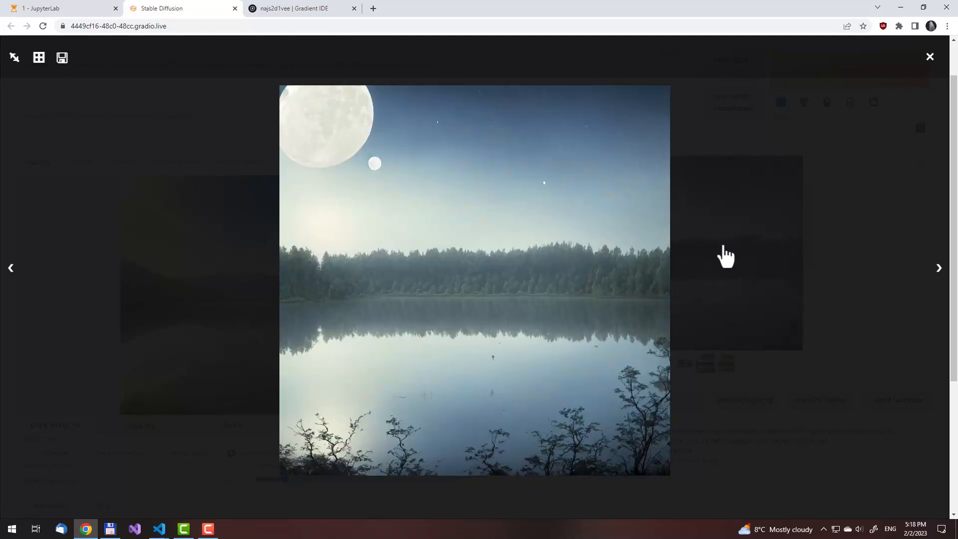
{"action": "left_click", "coordinate": [750, 249]}
Copy the haunted lake prompt into txt2img in place of the old prompt and generate a batch
{"action": "left_click", "coordinate": [277, 77]}
{"action": "scroll", "coordinate": [93, 123], "scroll_direction": "up", "scroll_amount": 1}
{"action": "left_click", "coordinate": [31, 84]}
{"action": "left_click", "coordinate": [92, 117]}
{"action": "key", "text": "ctrl+a"}
{"action": "type", "text": "A white moon is shining over a tranquil, if haunted lake. Scary ghosts are hovering over its surface. Best quality, highest detail, masterpiece, 4k."}
{"action": "key", "text": "ctrl+Return"}
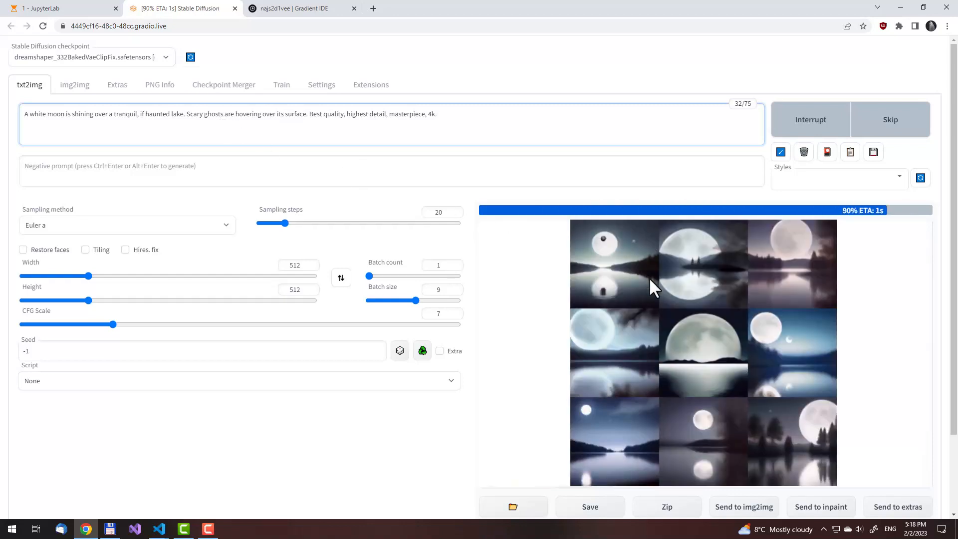
Enlarge the haunted lake batch results and look through all the images one by one
{"action": "scroll", "coordinate": [649, 280], "scroll_direction": "down", "scroll_amount": 1}
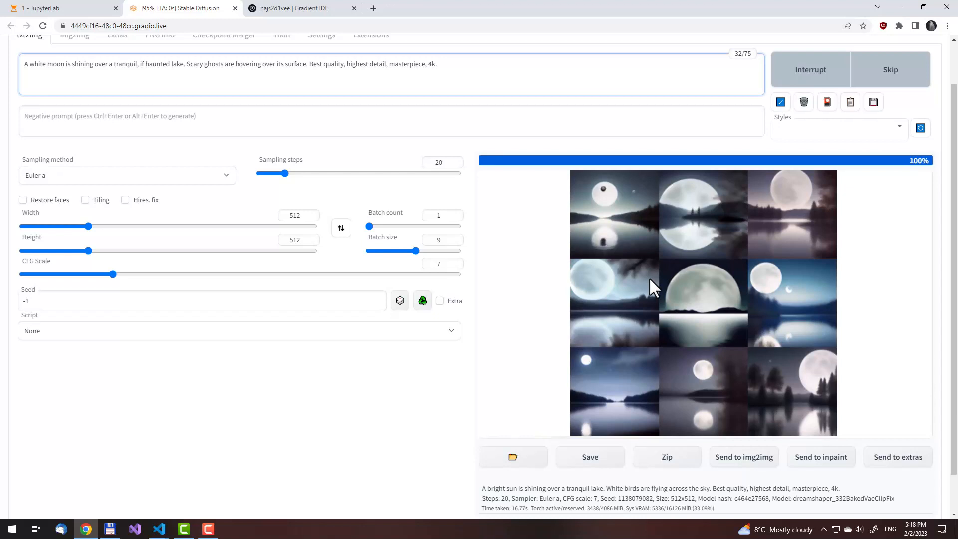
{"action": "left_click", "coordinate": [649, 281]}
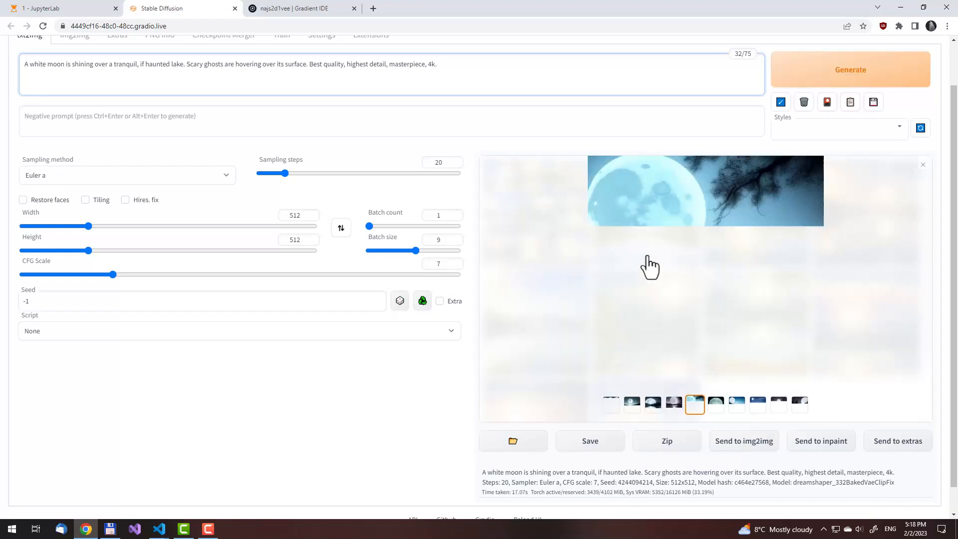
{"action": "left_click", "coordinate": [632, 405]}
{"action": "left_click", "coordinate": [684, 261]}
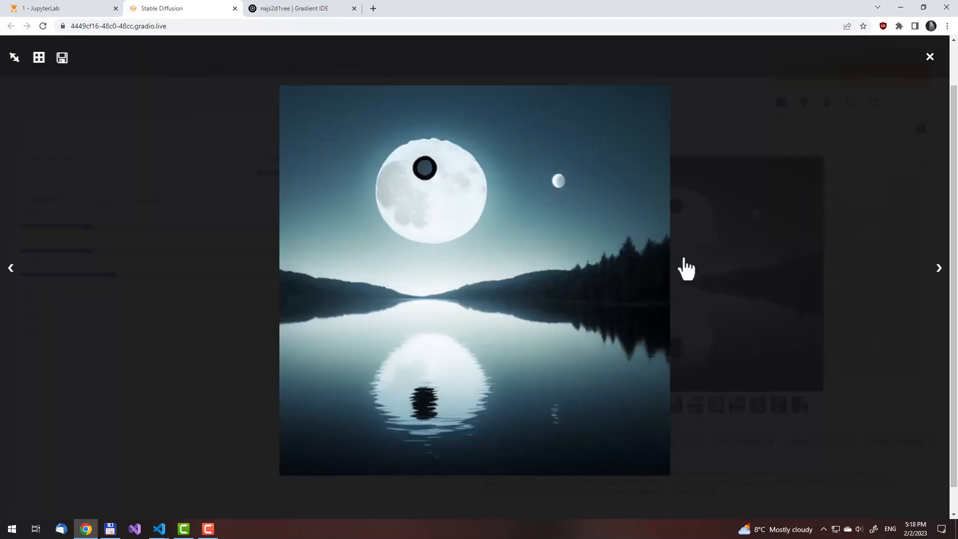
{"action": "key", "text": "Right"}
{"action": "key", "text": "Right"}
{"action": "key", "text": "Right"}
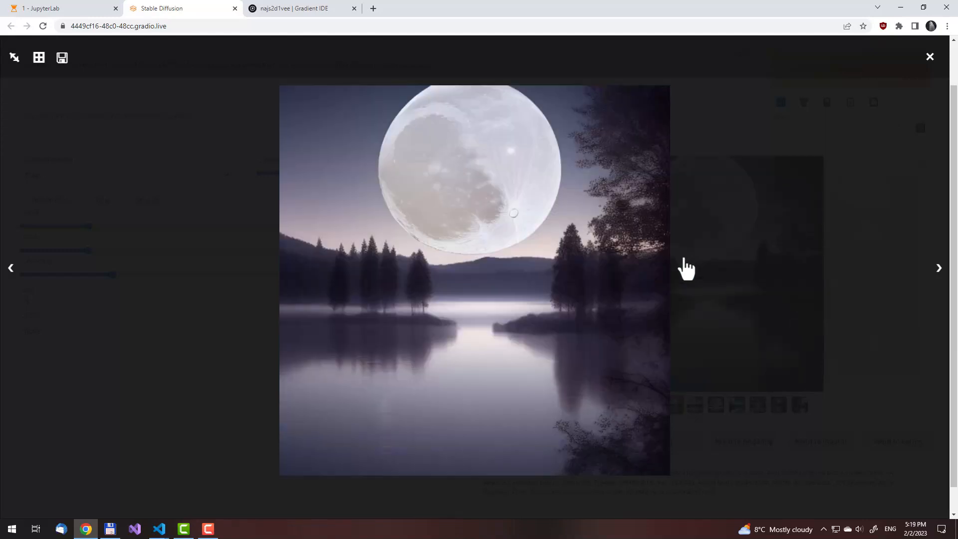
{"action": "key", "text": "Right"}
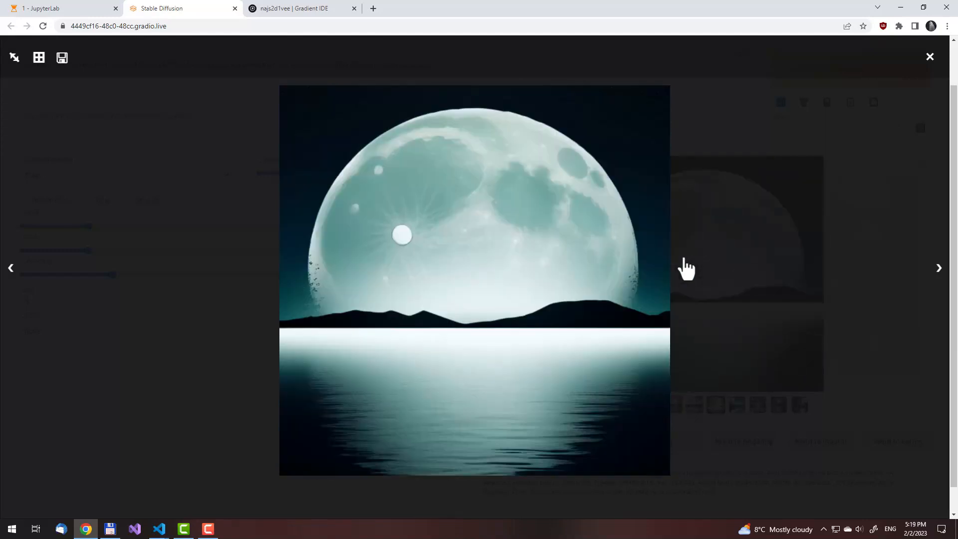
{"action": "key", "text": "Right"}
{"action": "key", "text": "Right"}
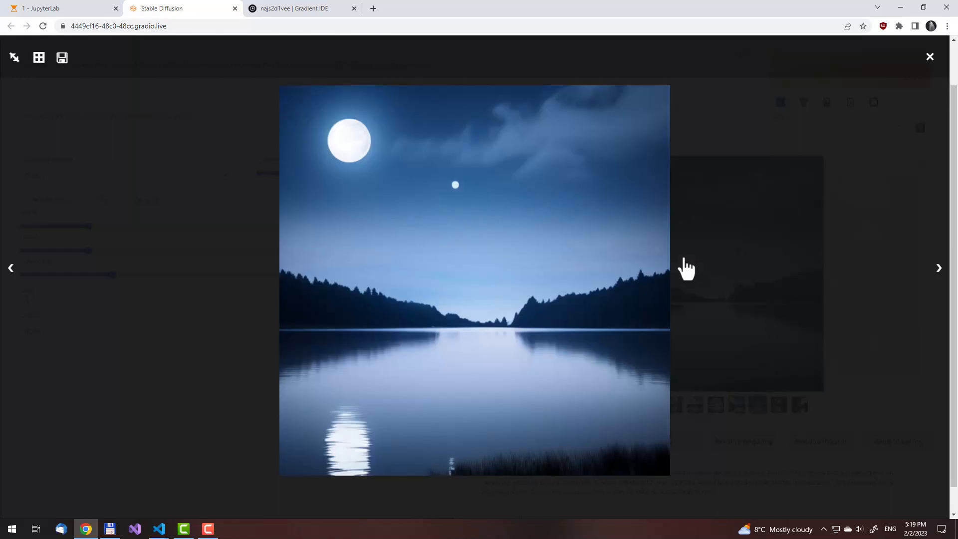
{"action": "key", "text": "Right"}
{"action": "key", "text": "Right"}
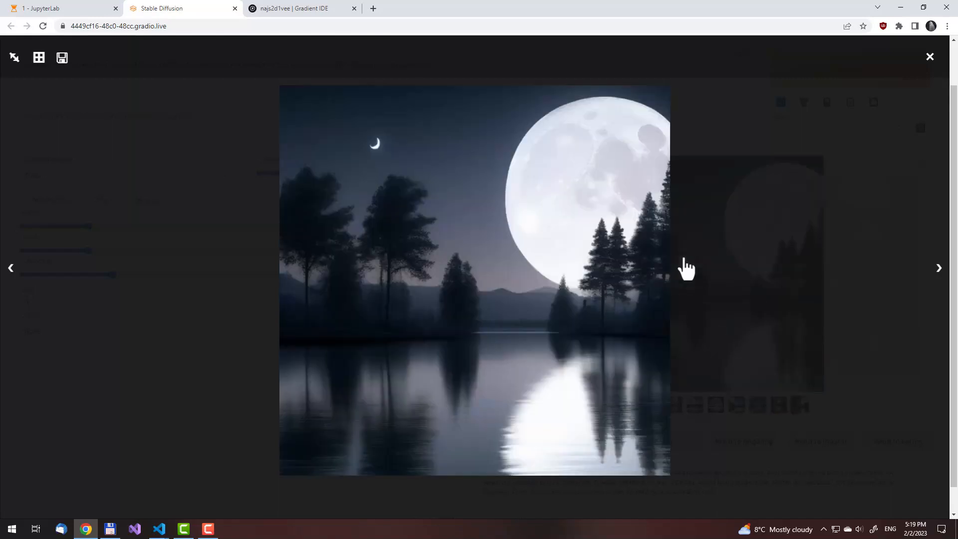
{"action": "key", "text": "Right"}
Send the image with the huge mirrored moon and two small pines to img2img and generate new versions
{"action": "key", "text": "Right"}
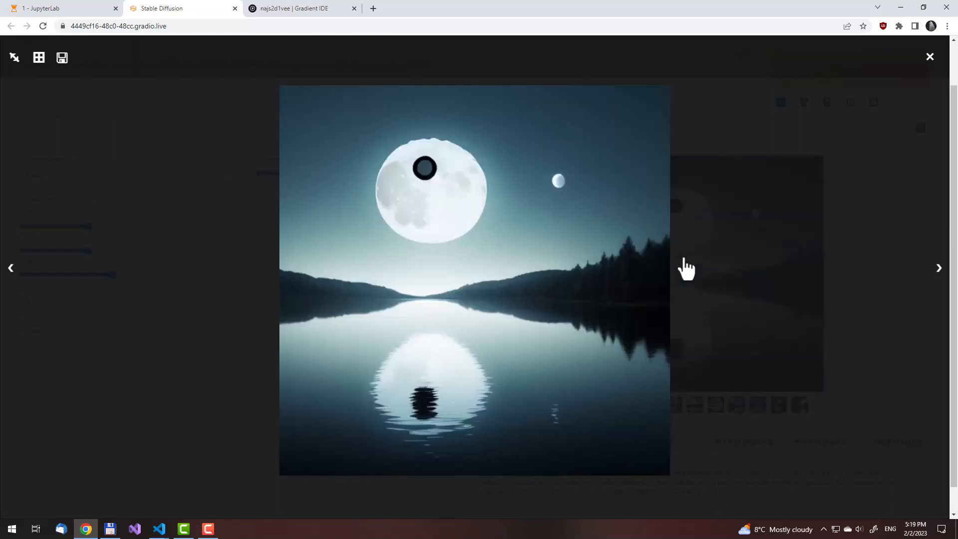
{"action": "key", "text": "Right"}
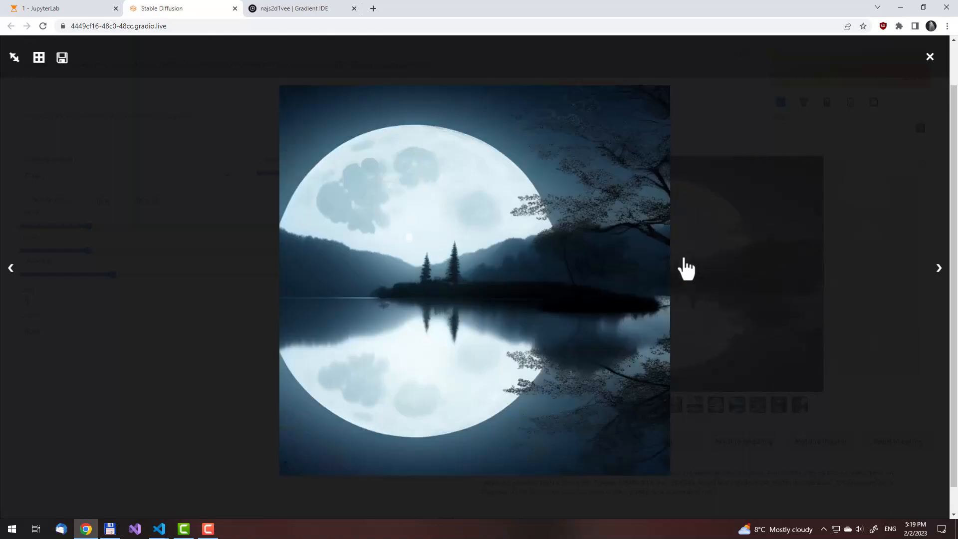
{"action": "left_click", "coordinate": [685, 270]}
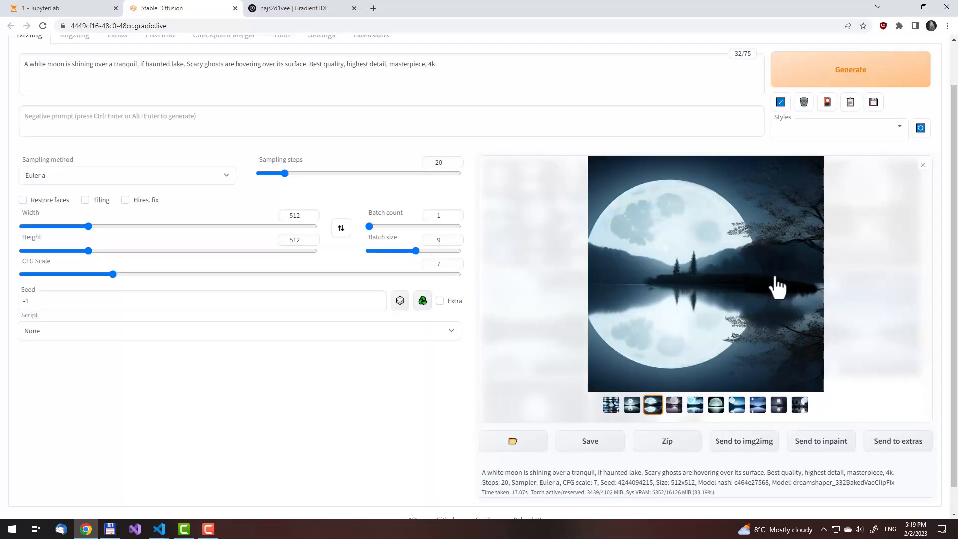
{"action": "left_click", "coordinate": [737, 445]}
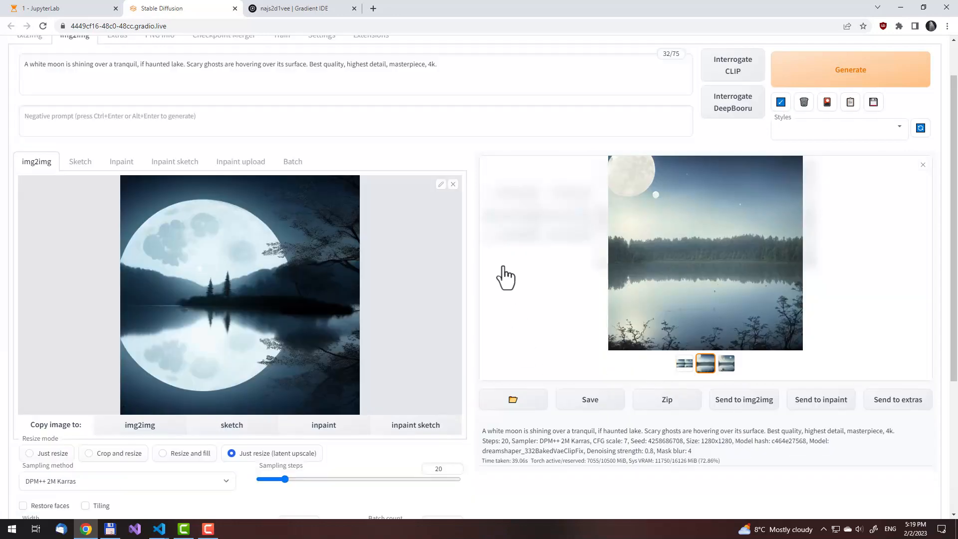
{"action": "left_click", "coordinate": [837, 74]}
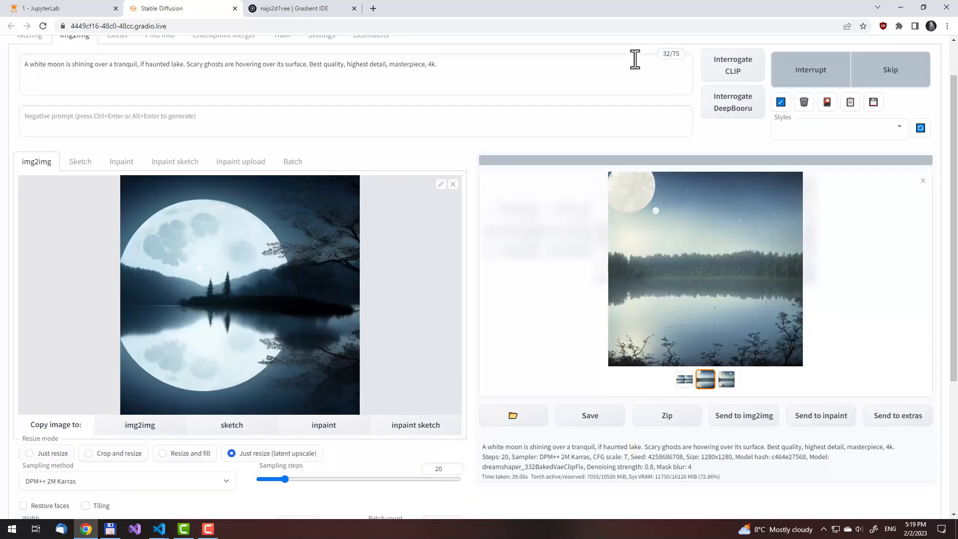
{"action": "scroll", "coordinate": [429, 143], "scroll_direction": "up", "scroll_amount": 1}
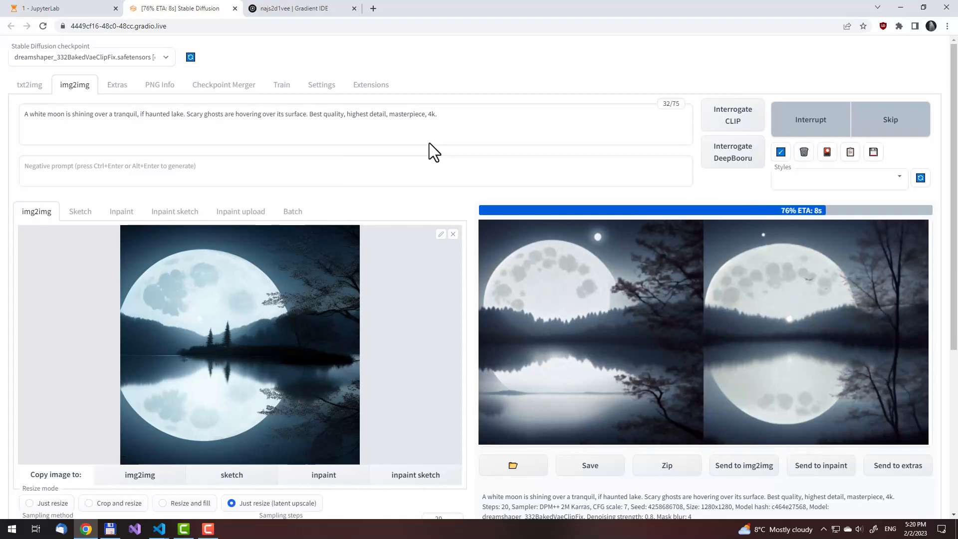
{"action": "scroll", "coordinate": [413, 288], "scroll_direction": "down", "scroll_amount": 5}
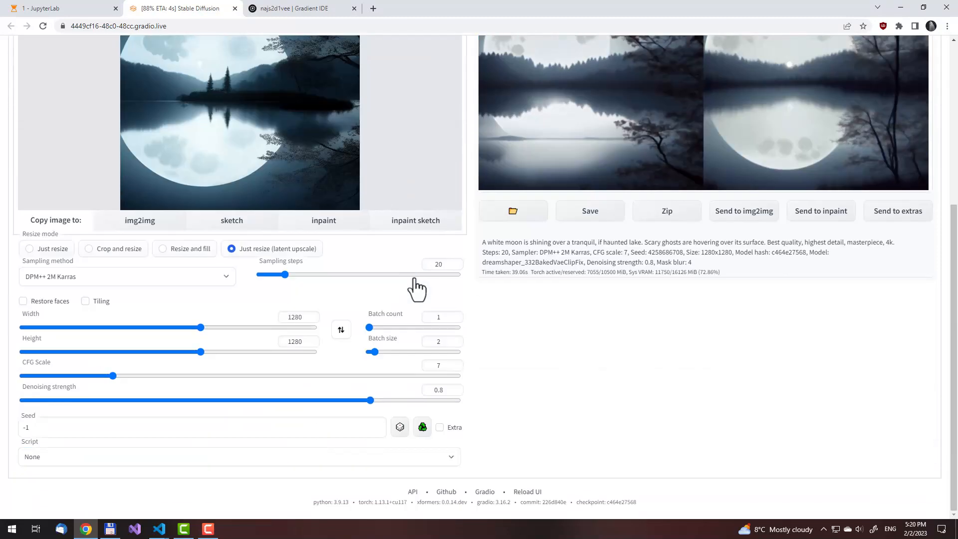
{"action": "scroll", "coordinate": [541, 373], "scroll_direction": "up", "scroll_amount": 5}
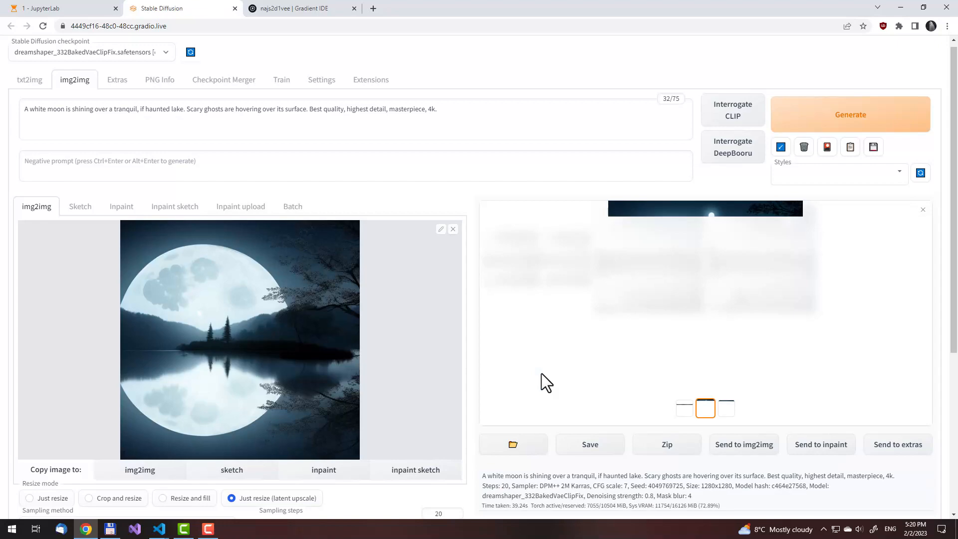
Enlarge the new img2img moon images to full size and compare them from sky to water
{"action": "left_click", "coordinate": [711, 303]}
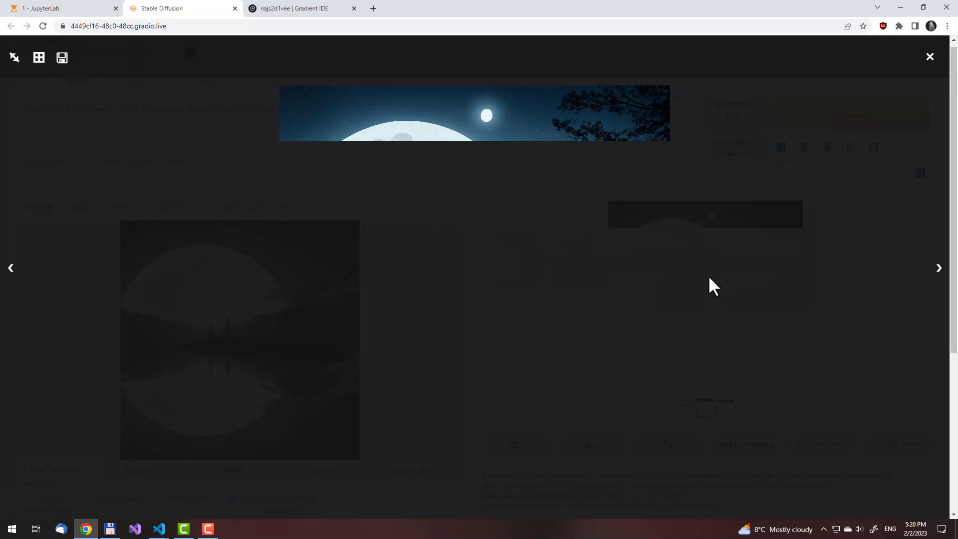
{"action": "left_click", "coordinate": [710, 278]}
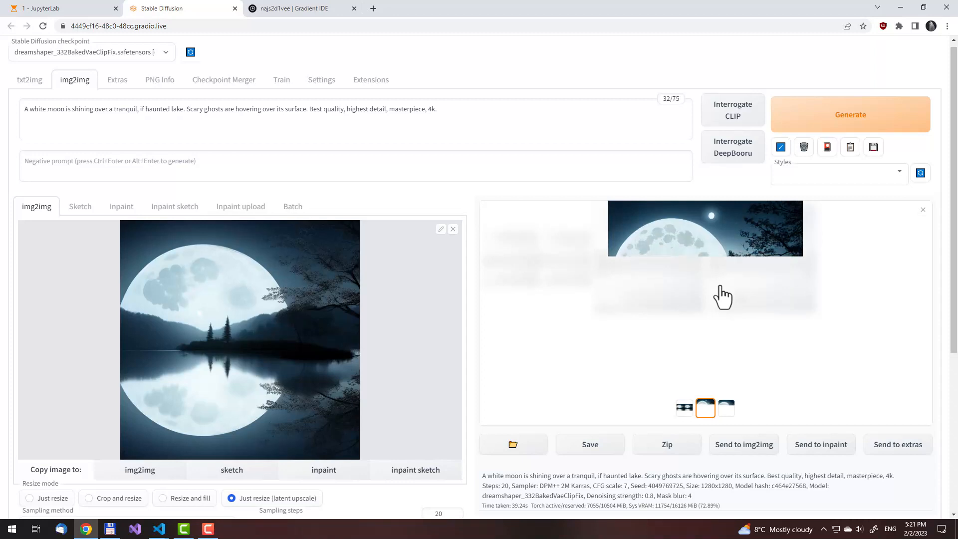
{"action": "scroll", "coordinate": [722, 298], "scroll_direction": "down", "scroll_amount": 1}
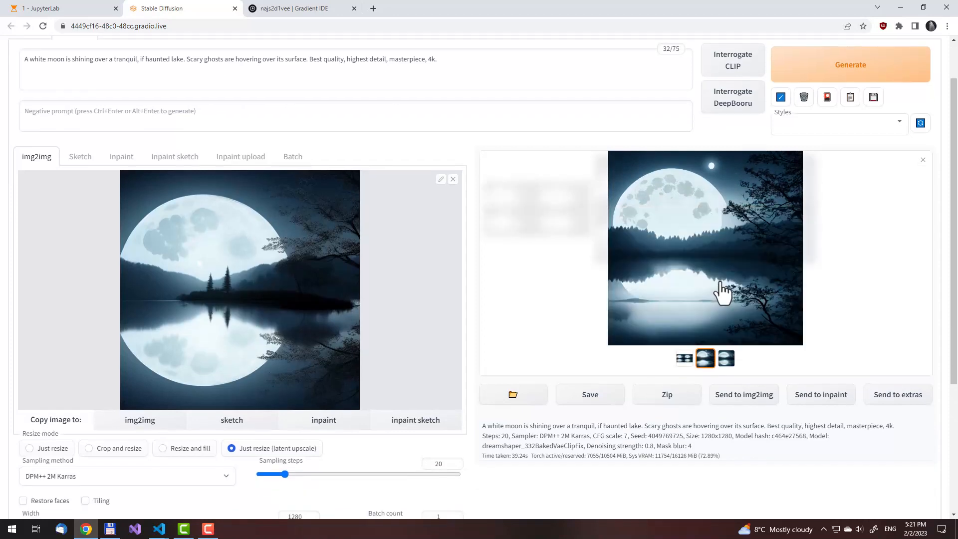
{"action": "left_click", "coordinate": [724, 290]}
{"action": "left_click", "coordinate": [13, 58]}
{"action": "scroll", "coordinate": [338, 153], "scroll_direction": "down", "scroll_amount": 4}
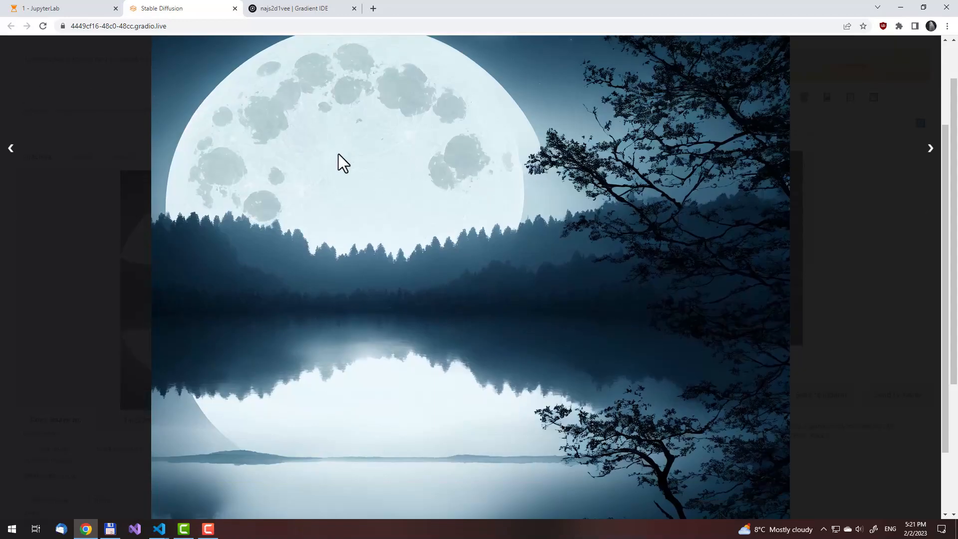
{"action": "key", "text": "Right"}
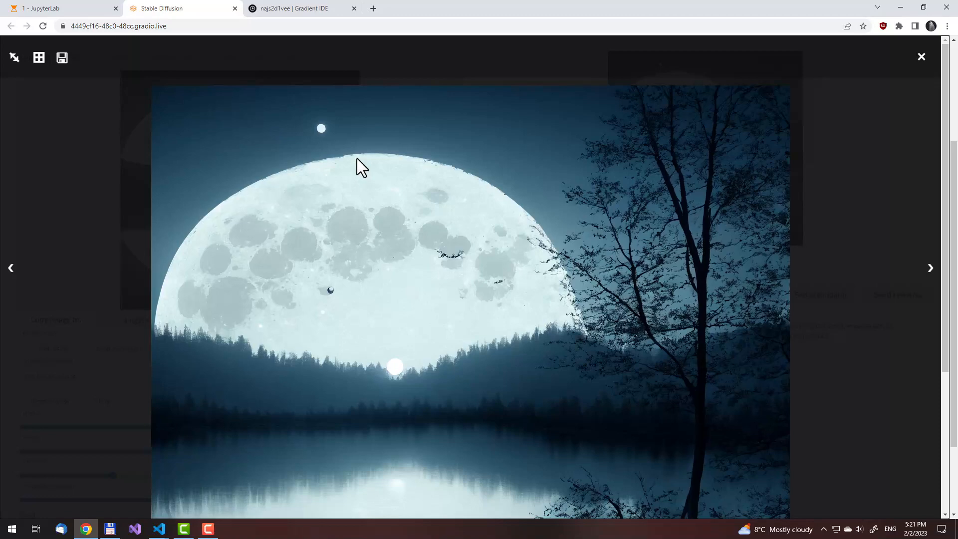
{"action": "scroll", "coordinate": [358, 159], "scroll_direction": "down", "scroll_amount": 4}
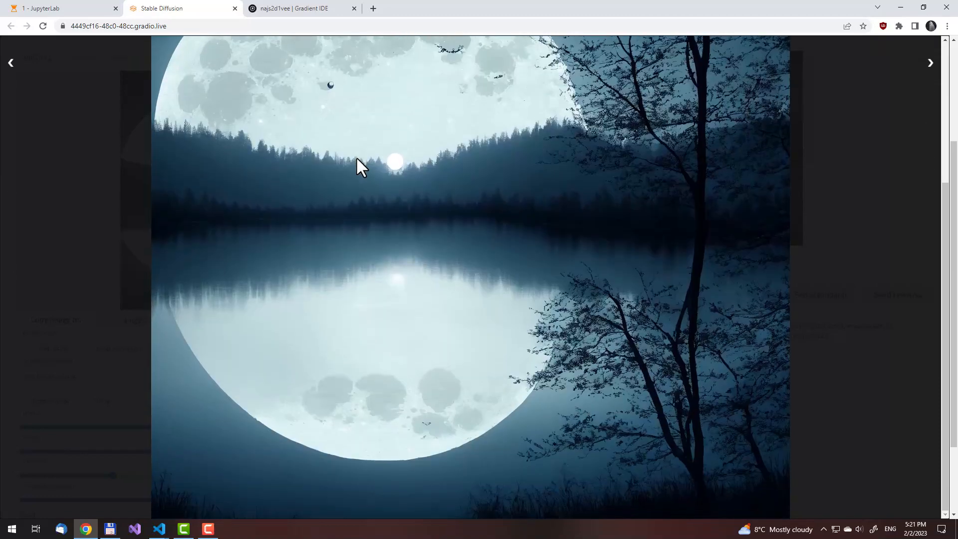
{"action": "scroll", "coordinate": [357, 158], "scroll_direction": "up", "scroll_amount": 4}
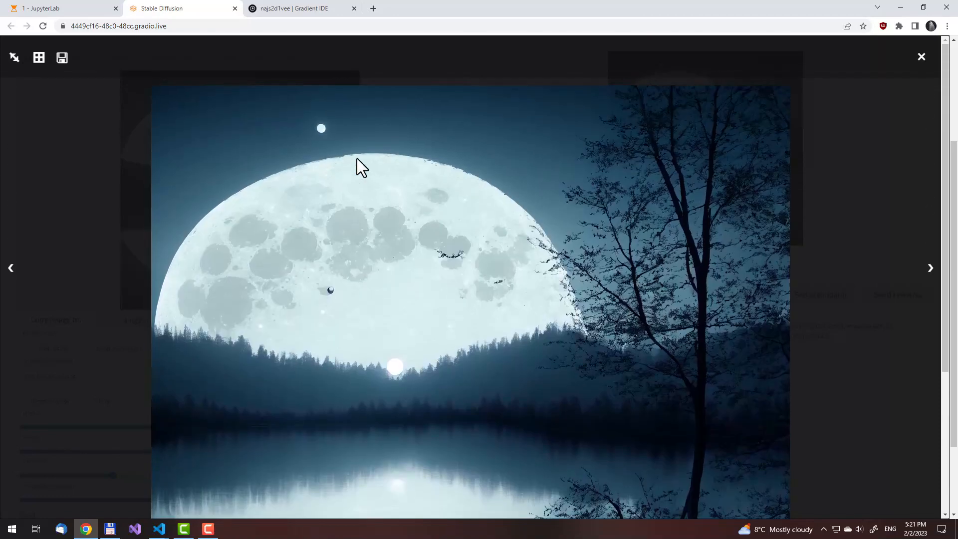
{"action": "key", "text": "Right"}
{"action": "scroll", "coordinate": [357, 158], "scroll_direction": "down", "scroll_amount": 4}
{"action": "key", "text": "Right"}
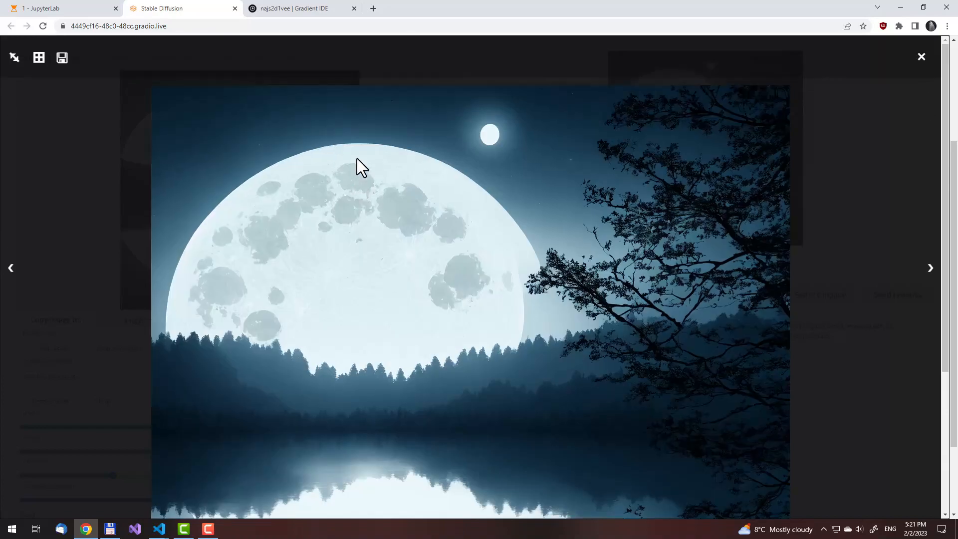
{"action": "scroll", "coordinate": [357, 159], "scroll_direction": "down", "scroll_amount": 4}
{"action": "scroll", "coordinate": [535, 230], "scroll_direction": "up", "scroll_amount": 3}
Save the full-size image with the tall bare tree as "white moon over a lake" in PNG format
{"action": "right_click", "coordinate": [473, 165]}
{"action": "left_click", "coordinate": [493, 183]}
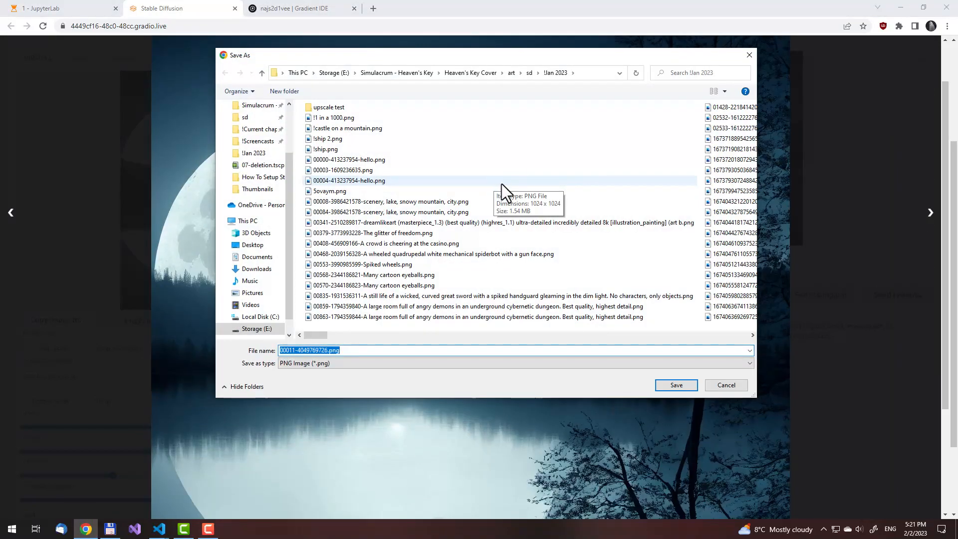
{"action": "type", "text": "white moon over a lake"}
{"action": "key", "text": "Return"}
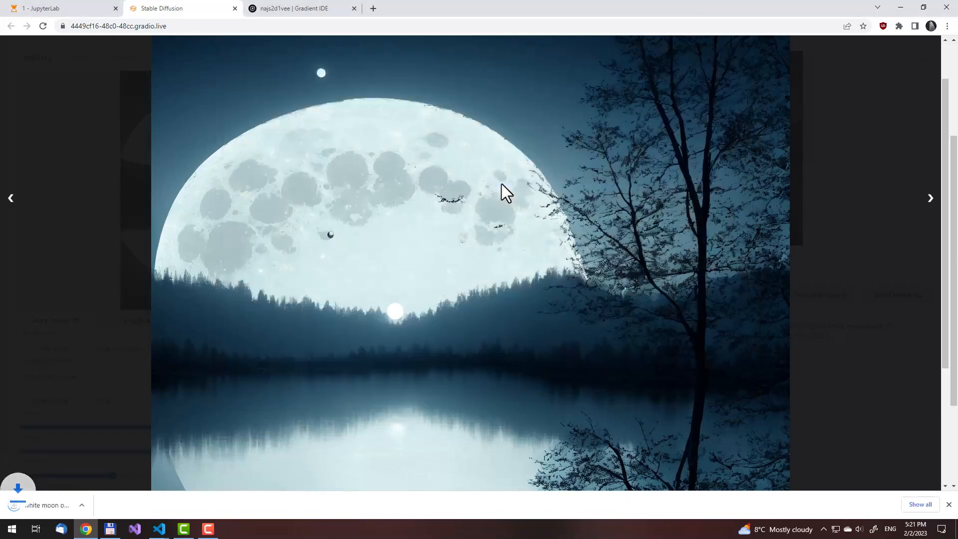
Close the image viewer and generate another pair of img2img images with the same settings
{"action": "left_click", "coordinate": [889, 123]}
{"action": "scroll", "coordinate": [796, 140], "scroll_direction": "up", "scroll_amount": 3}
{"action": "left_click", "coordinate": [830, 125]}
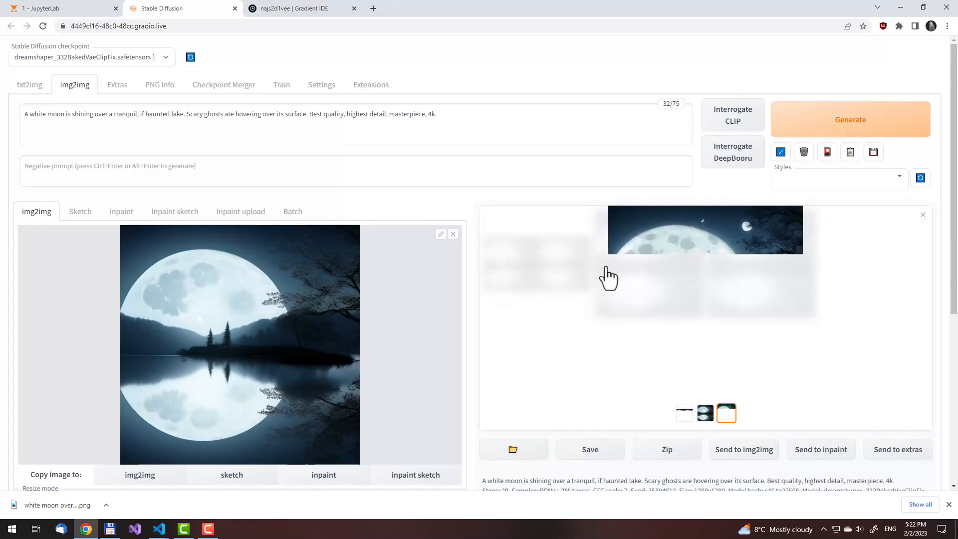
Enlarge the first of the new moon images to full size, dismiss the downloads bar, and examine the image throughout
{"action": "left_click", "coordinate": [705, 413]}
{"action": "left_click", "coordinate": [671, 294]}
{"action": "left_click", "coordinate": [8, 68]}
{"action": "left_click", "coordinate": [651, 325]}
{"action": "left_click", "coordinate": [15, 59]}
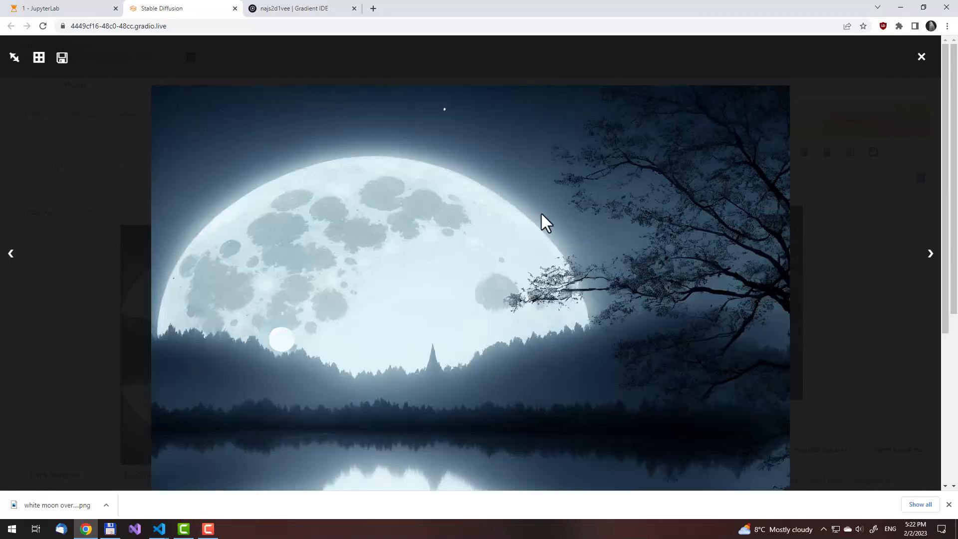
{"action": "left_click", "coordinate": [948, 505]}
{"action": "scroll", "coordinate": [492, 244], "scroll_direction": "down", "scroll_amount": 3}
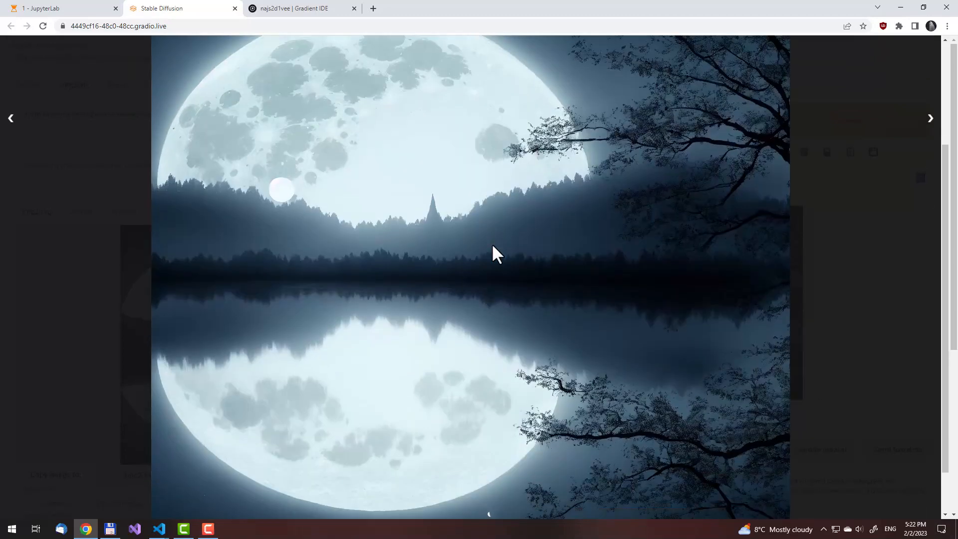
{"action": "scroll", "coordinate": [492, 245], "scroll_direction": "up", "scroll_amount": 3}
{"action": "scroll", "coordinate": [492, 244], "scroll_direction": "down", "scroll_amount": 4}
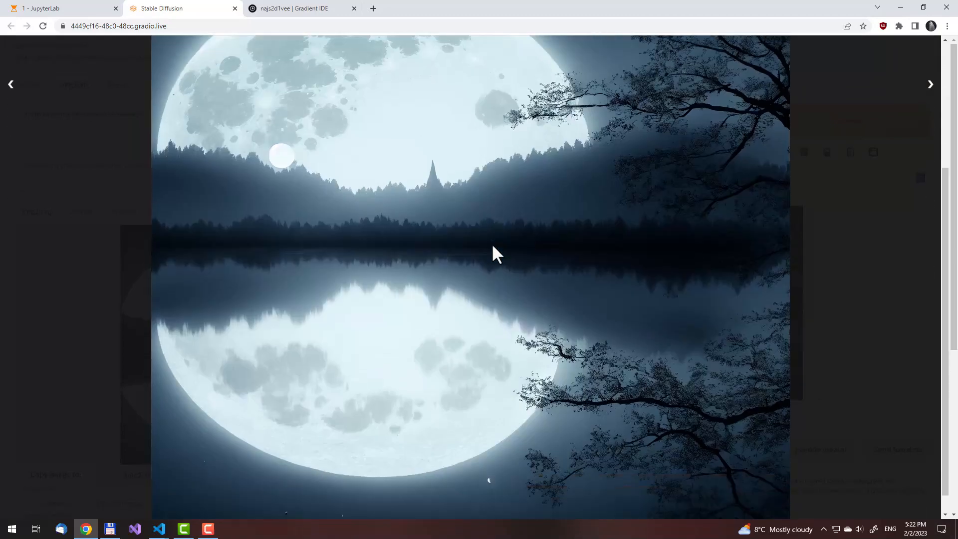
{"action": "scroll", "coordinate": [492, 245], "scroll_direction": "up", "scroll_amount": 2}
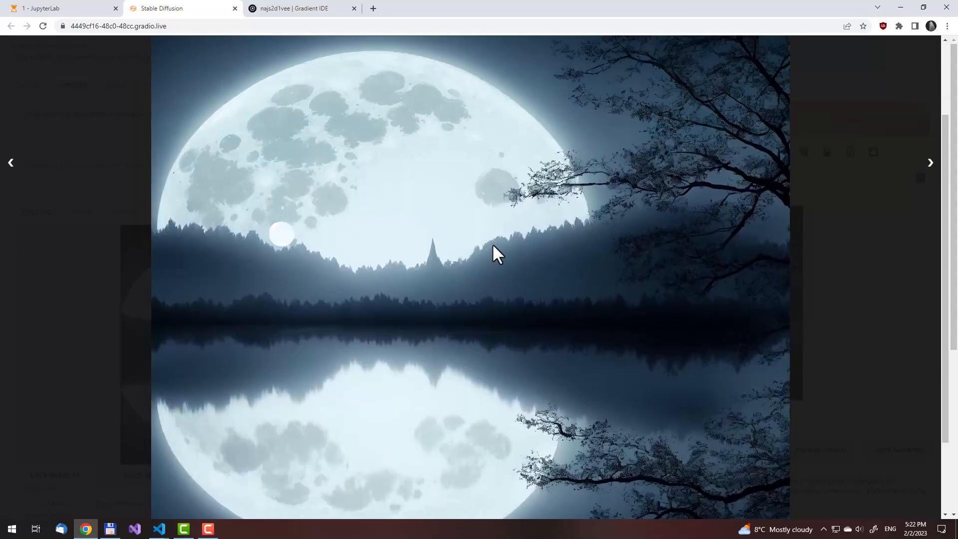
{"action": "scroll", "coordinate": [493, 246], "scroll_direction": "up", "scroll_amount": 2}
{"action": "scroll", "coordinate": [493, 246], "scroll_direction": "down", "scroll_amount": 4}
Compare the second new moon image with the first at full size, from the sky to the water reflection
{"action": "key", "text": "Right"}
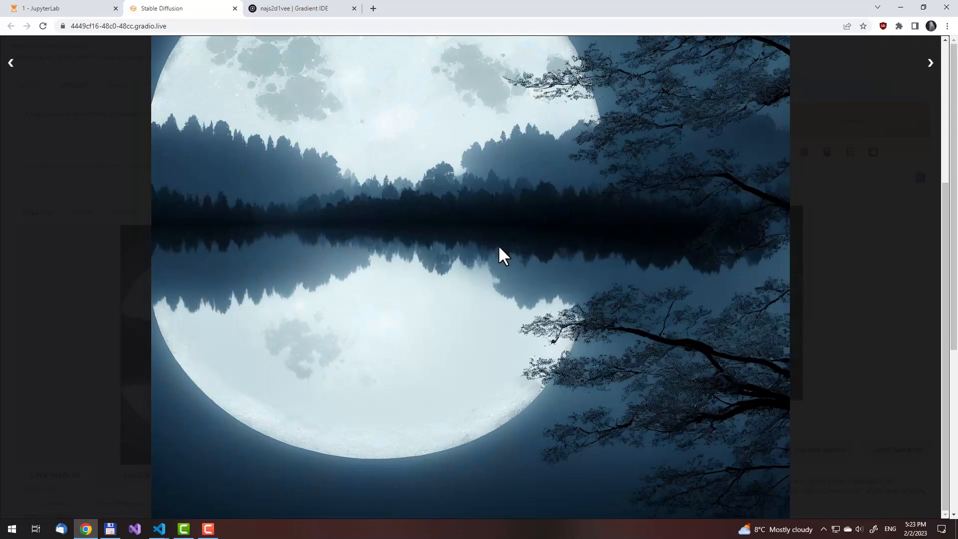
{"action": "scroll", "coordinate": [499, 246], "scroll_direction": "up", "scroll_amount": 3}
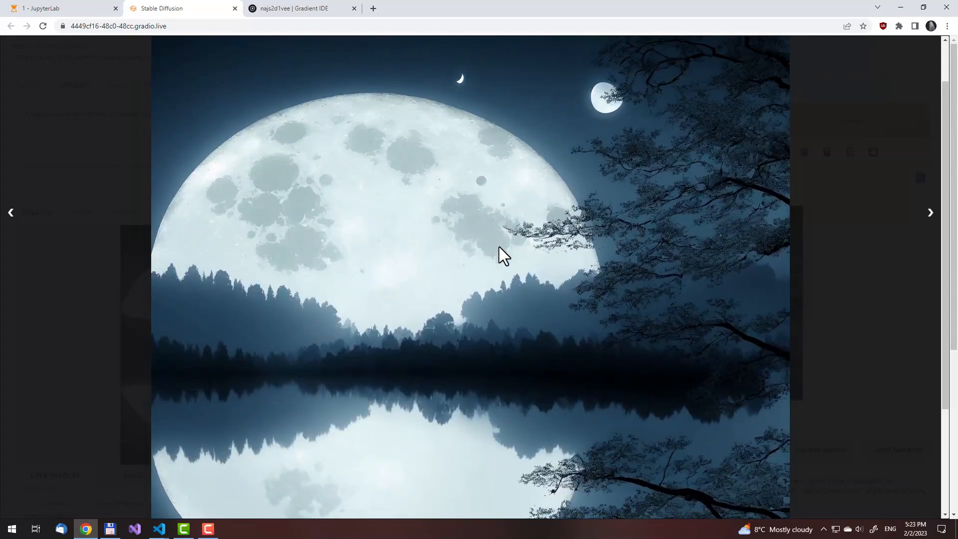
{"action": "scroll", "coordinate": [499, 246], "scroll_direction": "up", "scroll_amount": 1}
{"action": "key", "text": "Left"}
{"action": "key", "text": "Right"}
{"action": "key", "text": "Left"}
{"action": "key", "text": "Right"}
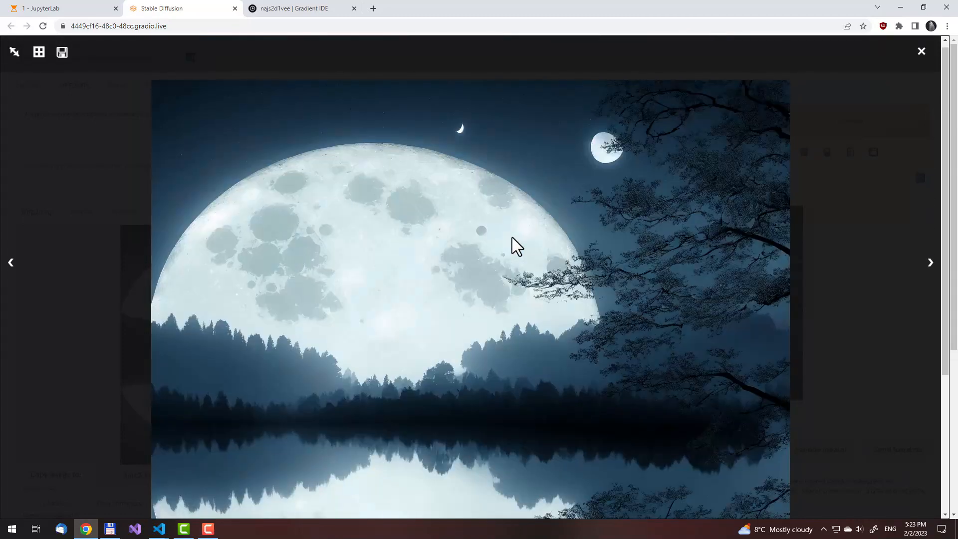
{"action": "scroll", "coordinate": [512, 238], "scroll_direction": "down", "scroll_amount": 4}
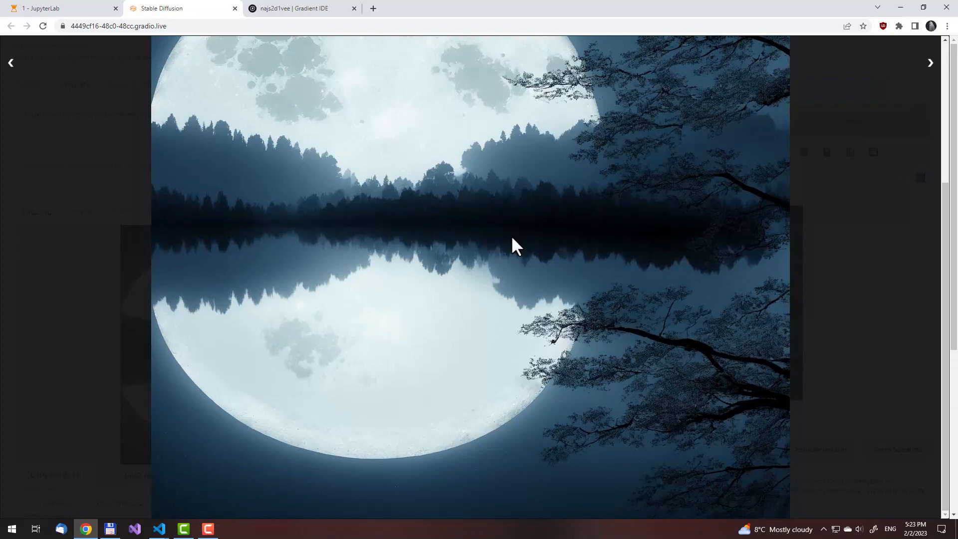
{"action": "scroll", "coordinate": [512, 238], "scroll_direction": "up", "scroll_amount": 4}
{"action": "key", "text": "Left"}
{"action": "scroll", "coordinate": [511, 237], "scroll_direction": "down", "scroll_amount": 4}
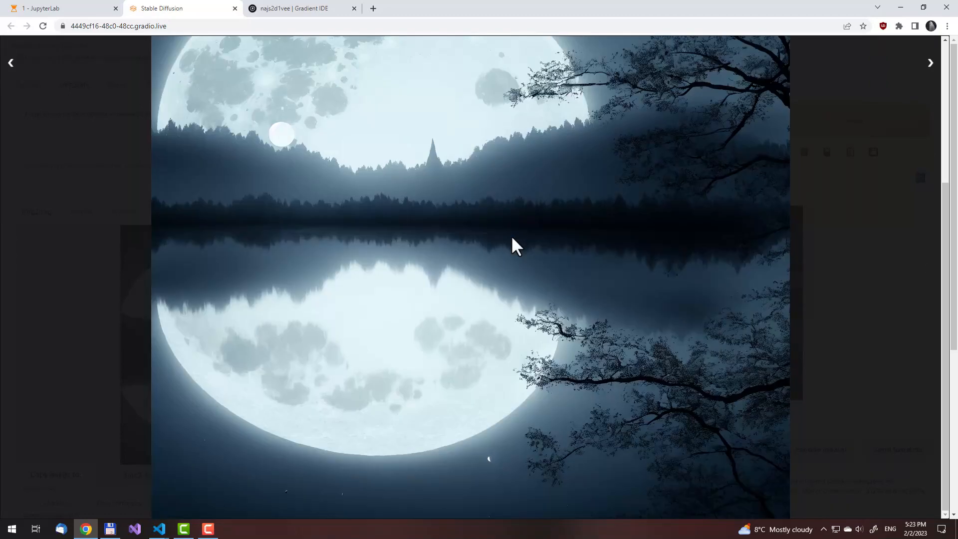
{"action": "scroll", "coordinate": [512, 238], "scroll_direction": "up", "scroll_amount": 4}
Save both new moon images as 00012-35804613.png and 00013-35804614.png in the !Jan 2023 folder and close the viewer
{"action": "right_click", "coordinate": [512, 238]}
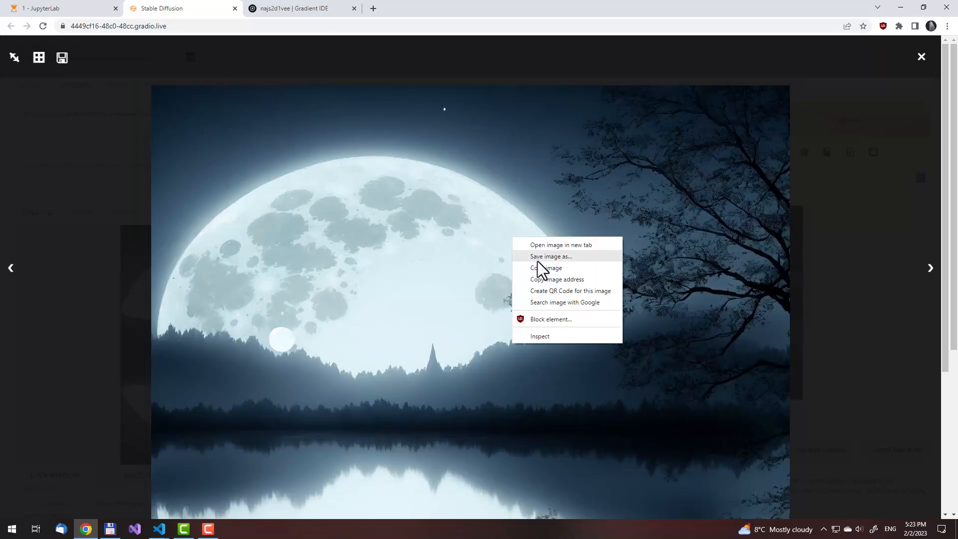
{"action": "left_click", "coordinate": [538, 258]}
{"action": "key", "text": "Return"}
{"action": "right_click", "coordinate": [538, 258]}
{"action": "left_click", "coordinate": [566, 276]}
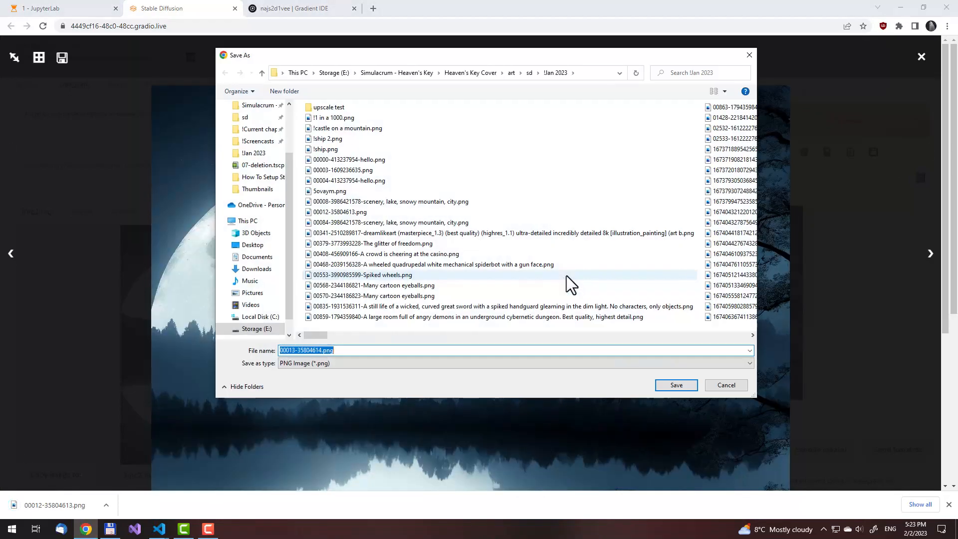
{"action": "key", "text": "Return"}
{"action": "left_click", "coordinate": [846, 307]}
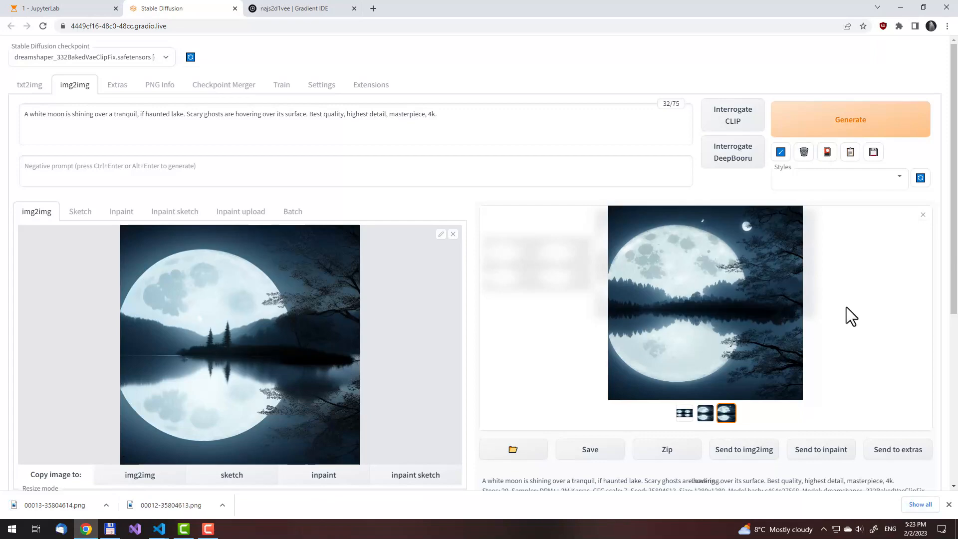